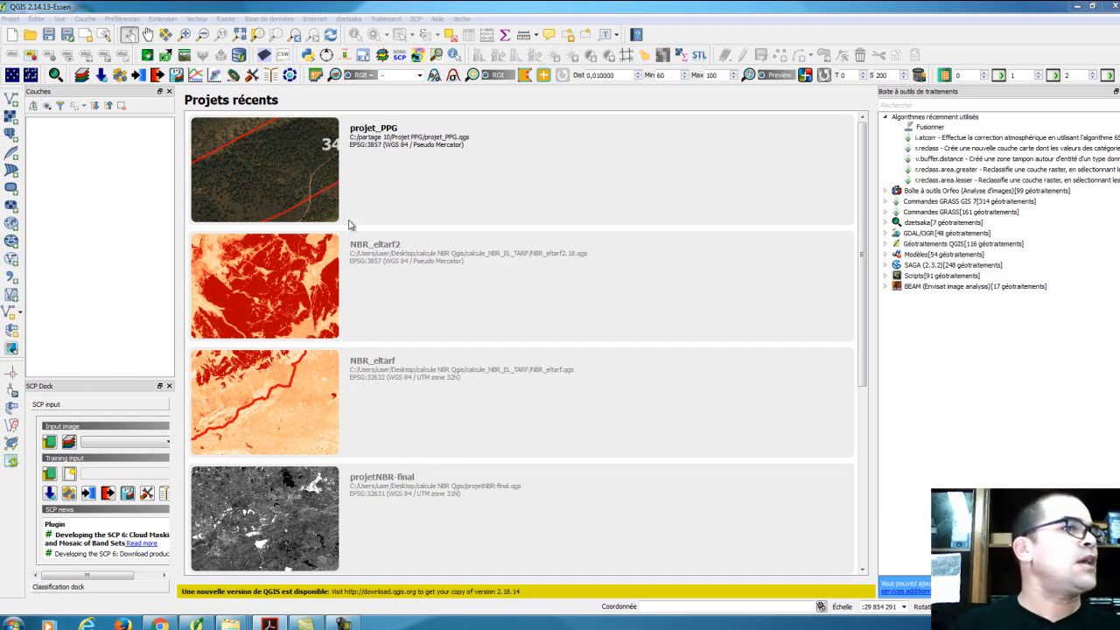
left_click(248, 5)
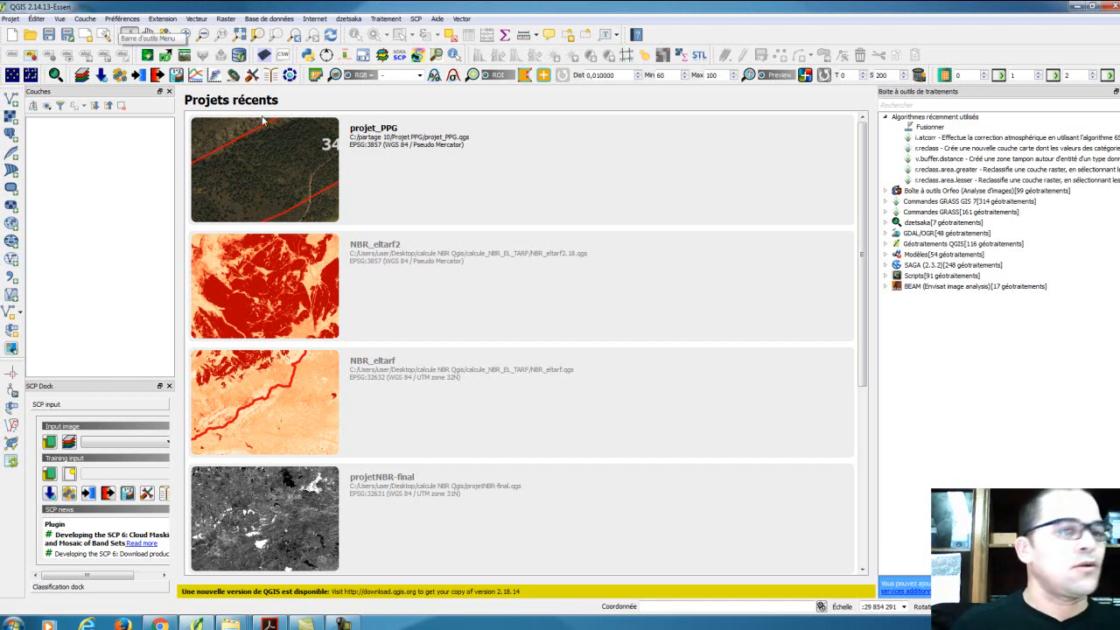
left_click(85, 18)
mouse_move(101, 34)
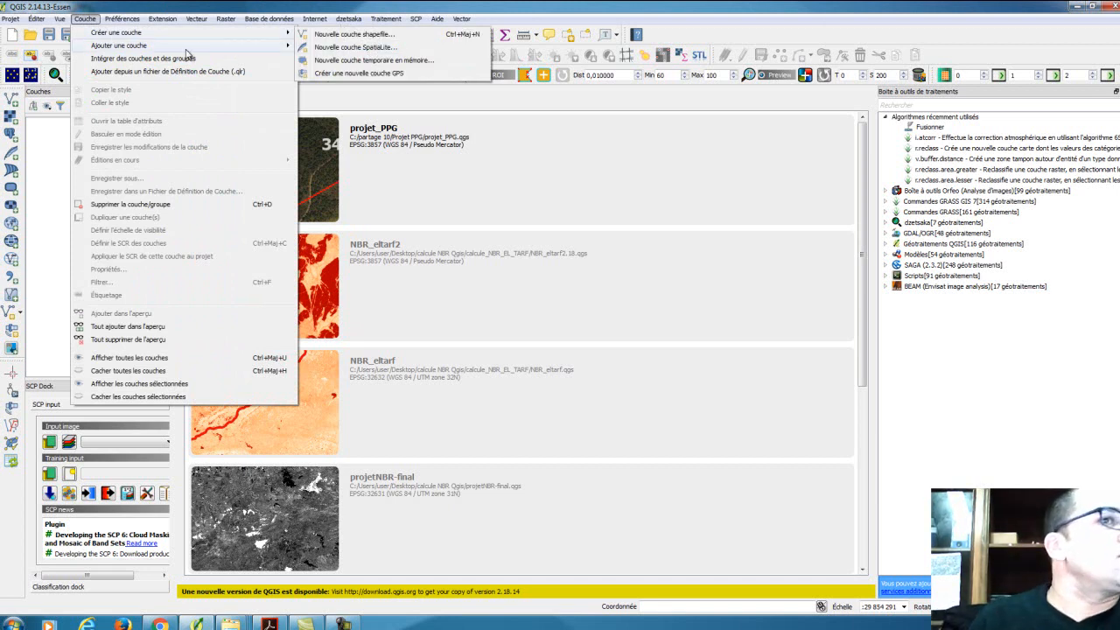
mouse_move(189, 50)
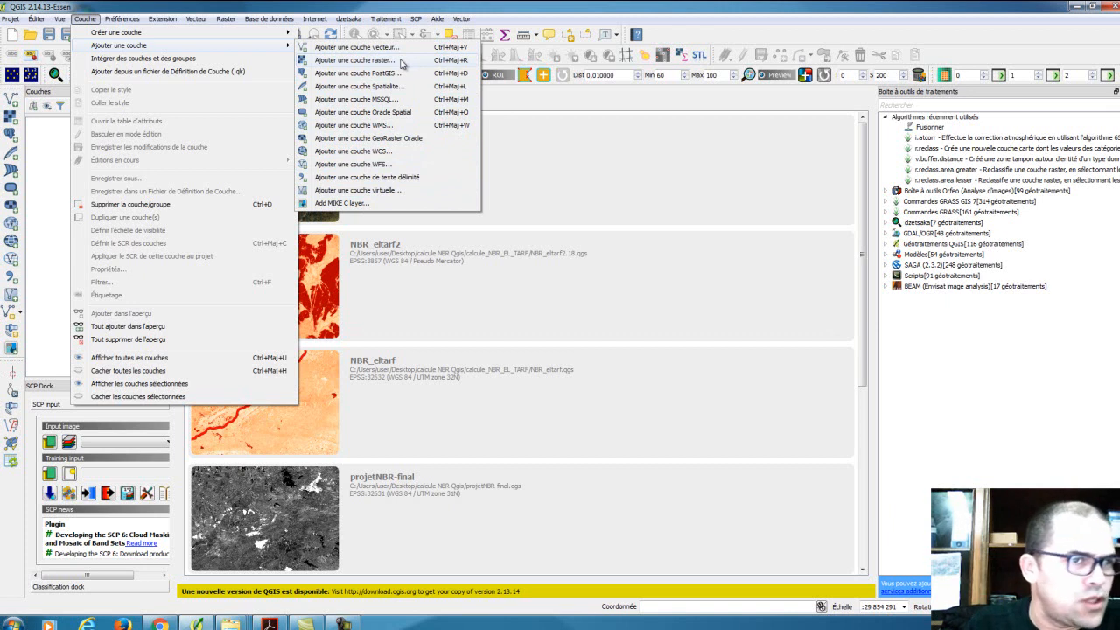
left_click(357, 47)
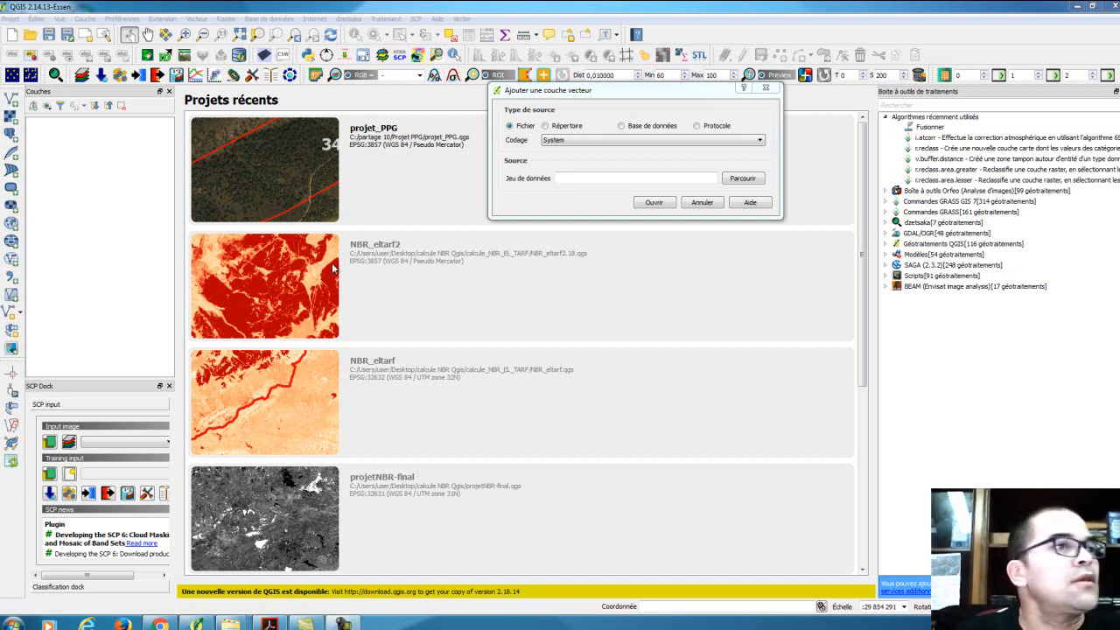
left_click(190, 20)
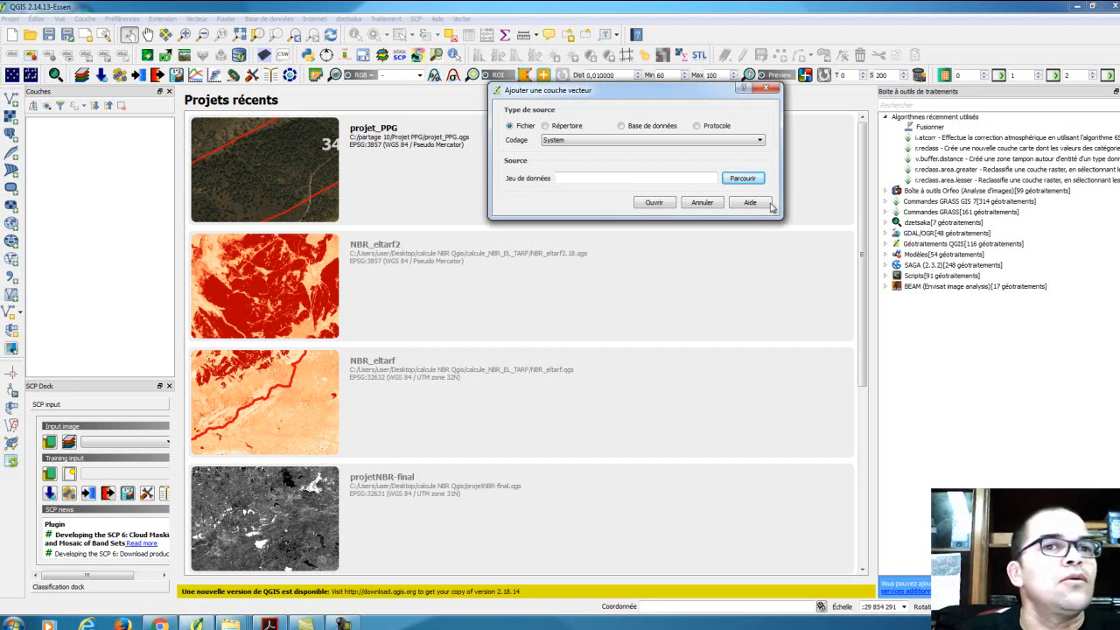
left_click(718, 203)
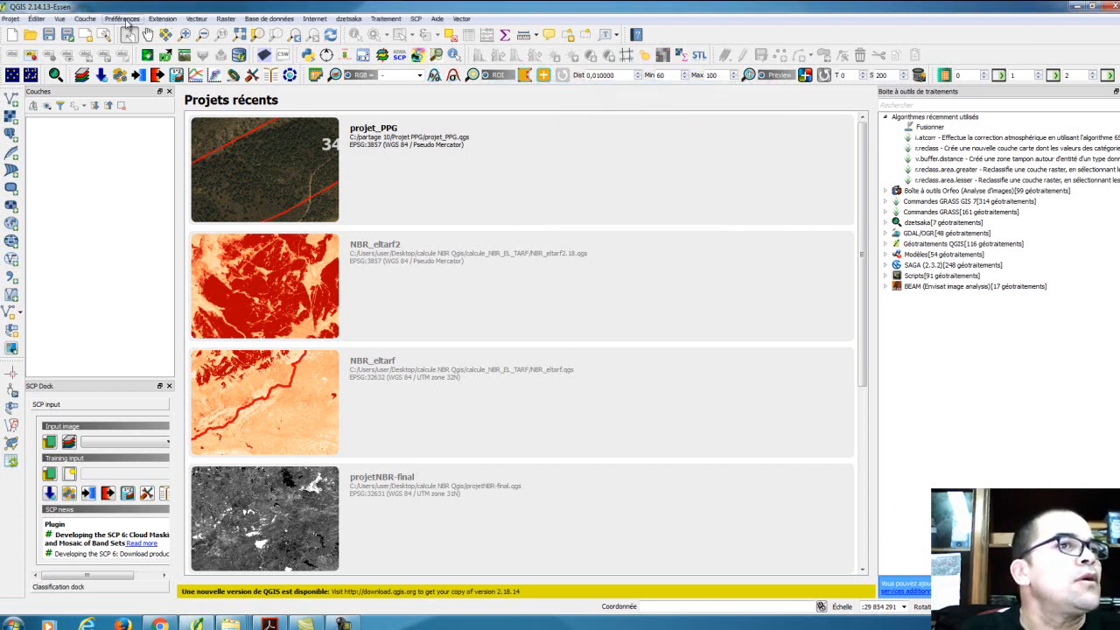
left_click(91, 22)
mouse_move(99, 48)
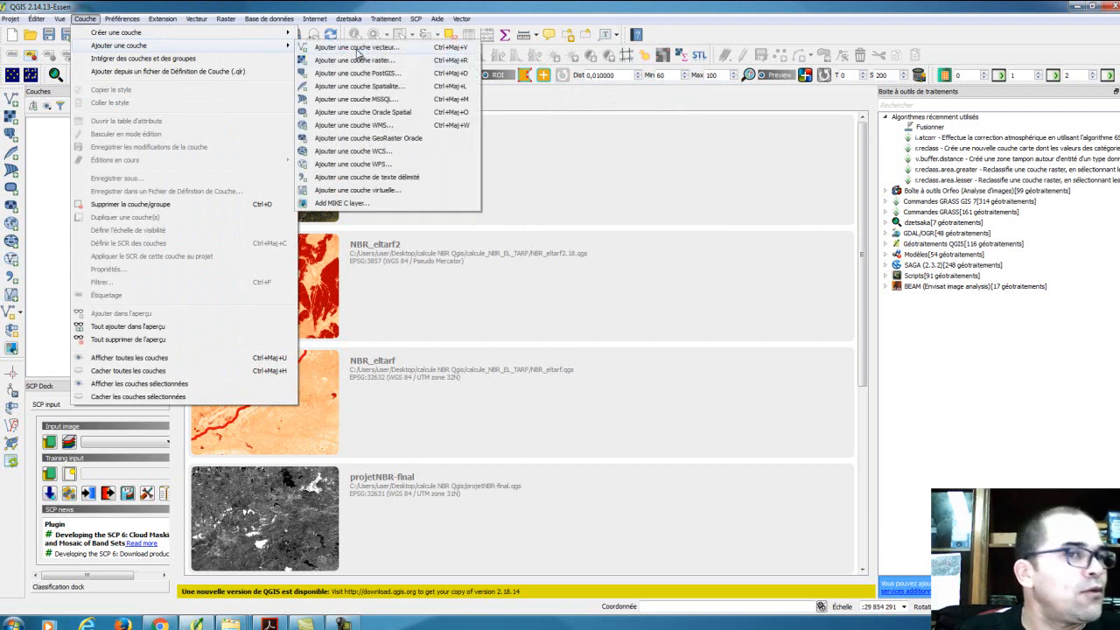
left_click(273, 3)
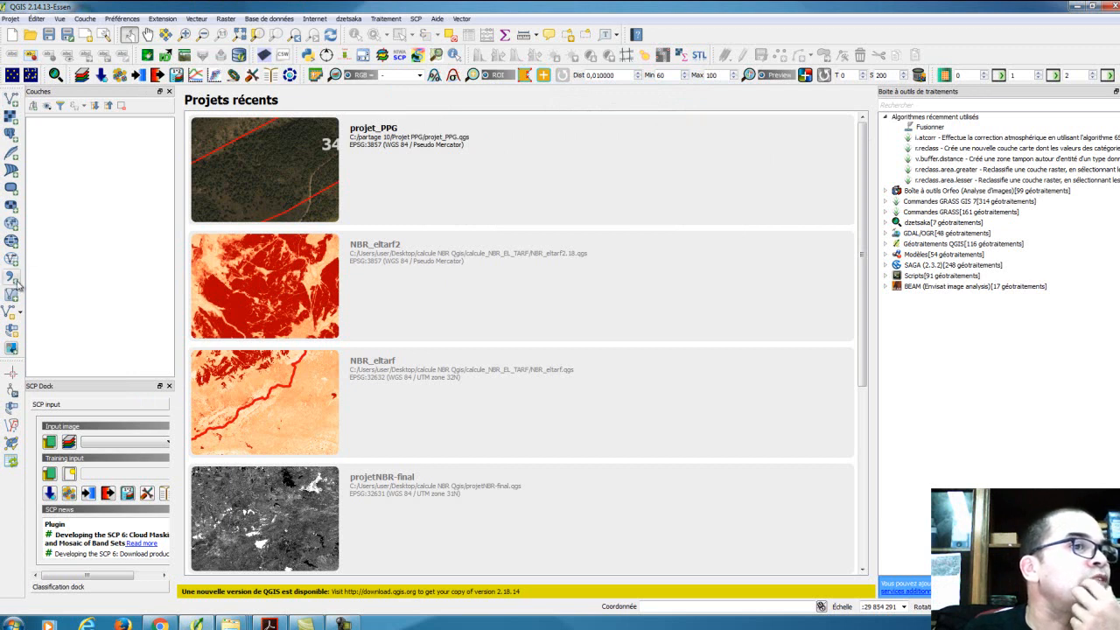
left_click(11, 102)
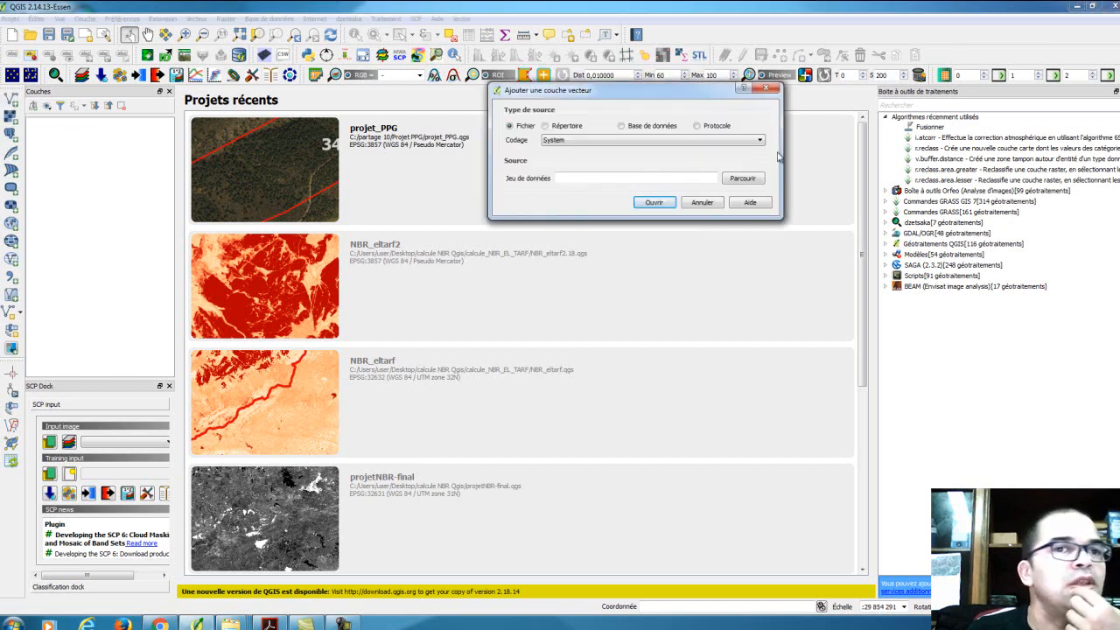
left_click(767, 89)
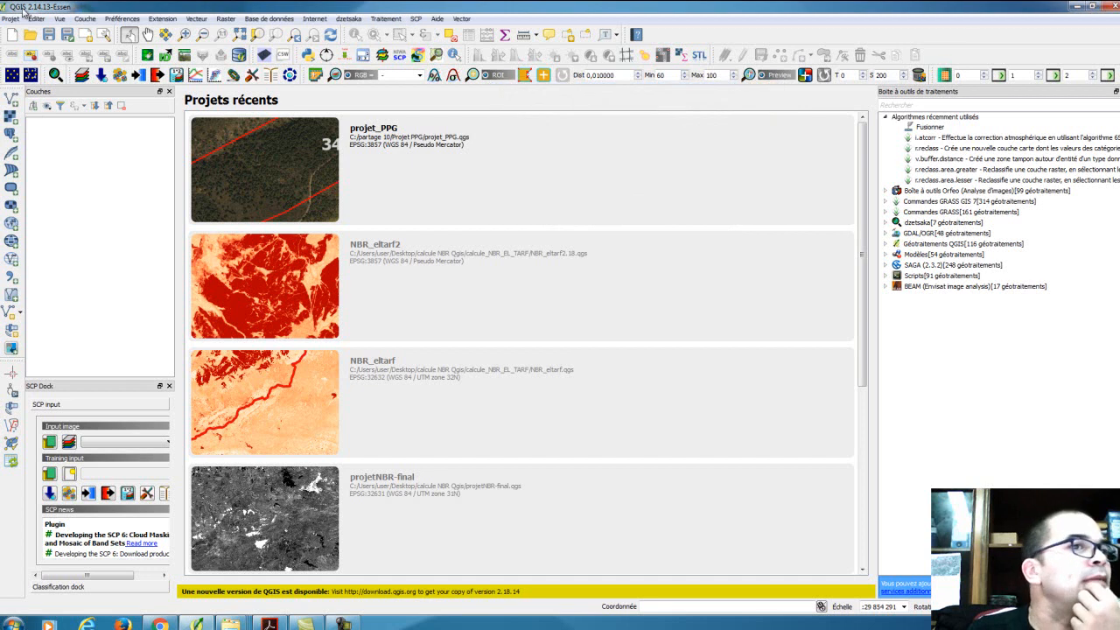
Start adding a vector layer and browse from the desktop to exercice_tutorials_Qgis > Initiation_SIG_QGIS_ACE > DATA.
left_click(87, 20)
mouse_move(109, 46)
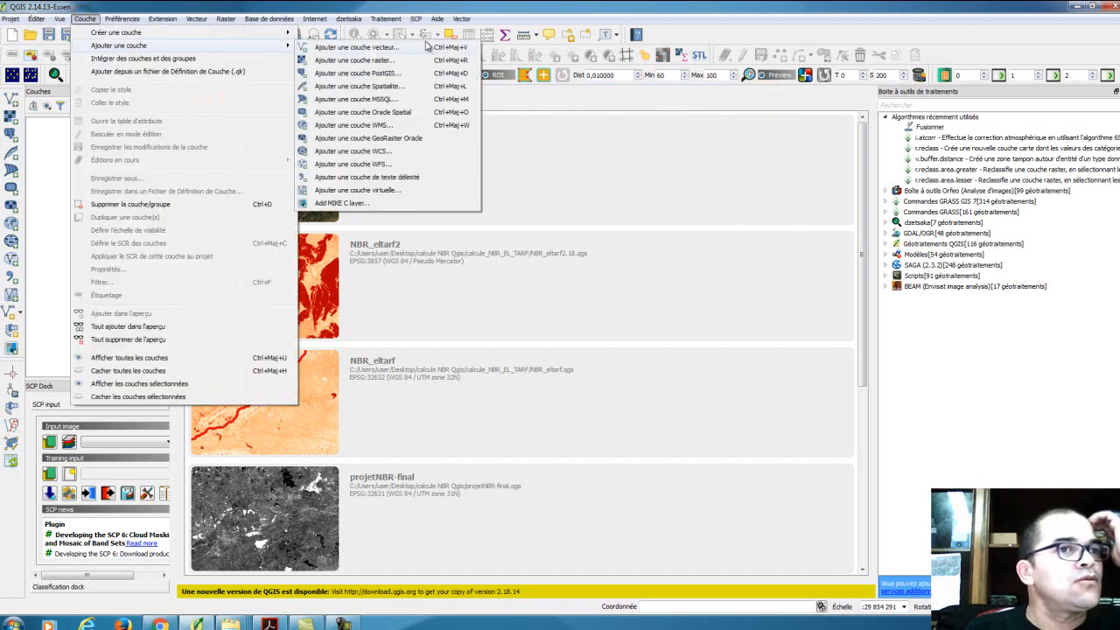
left_click(355, 49)
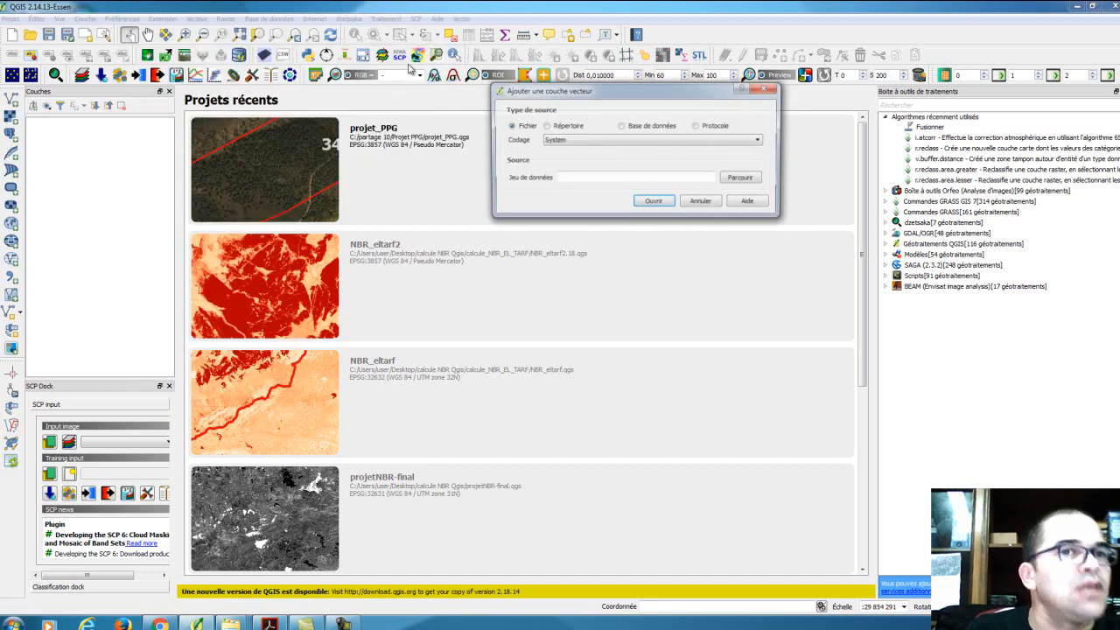
left_click(743, 179)
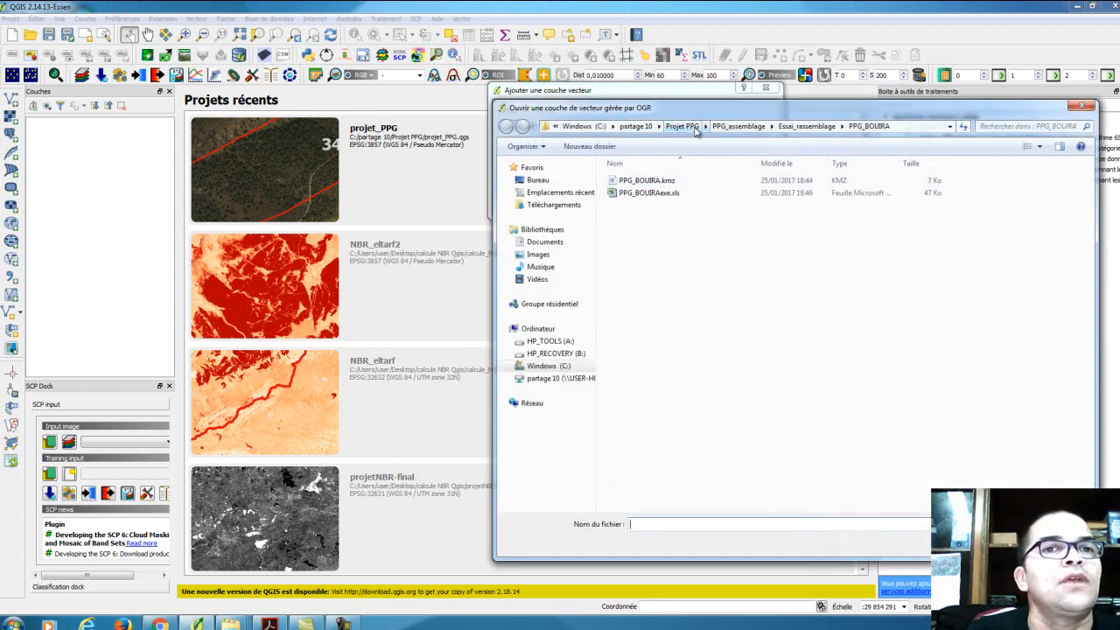
left_click(535, 181)
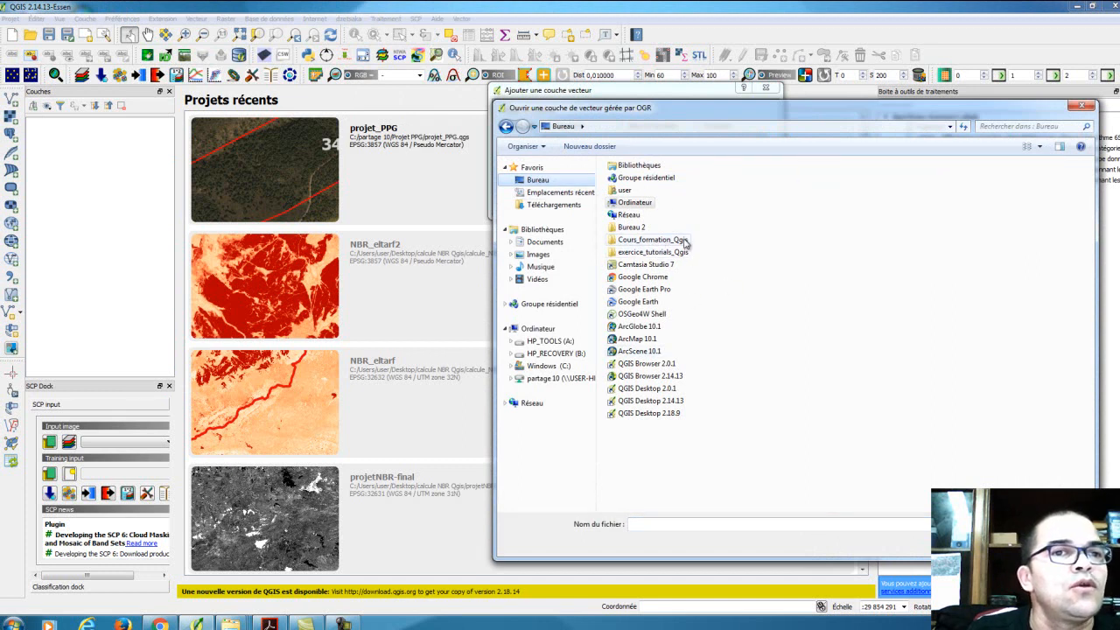
double_click(656, 252)
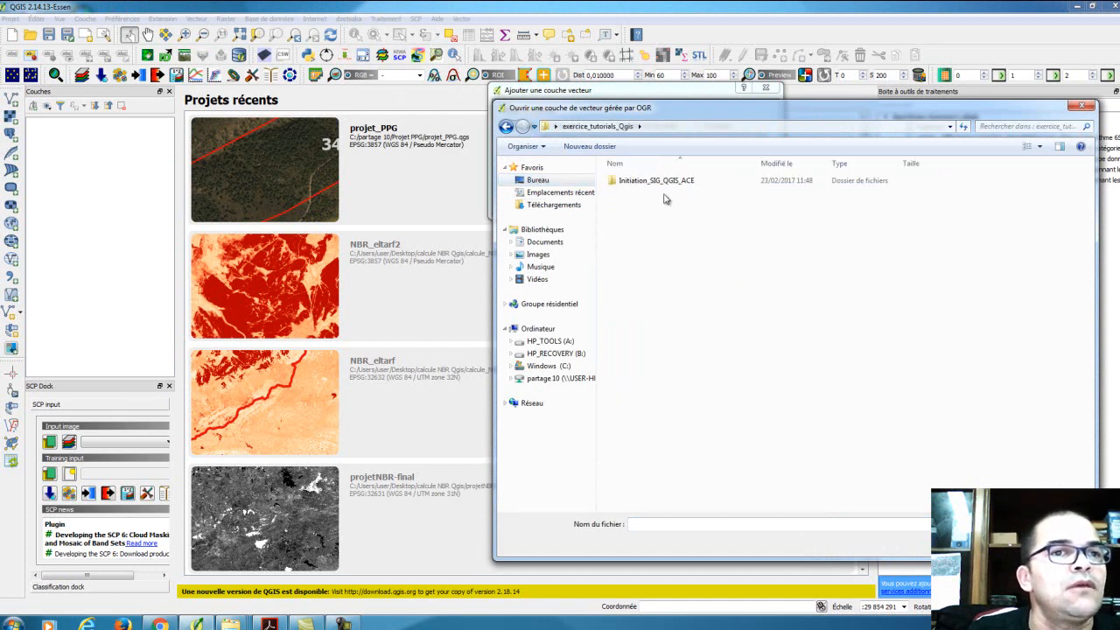
double_click(649, 182)
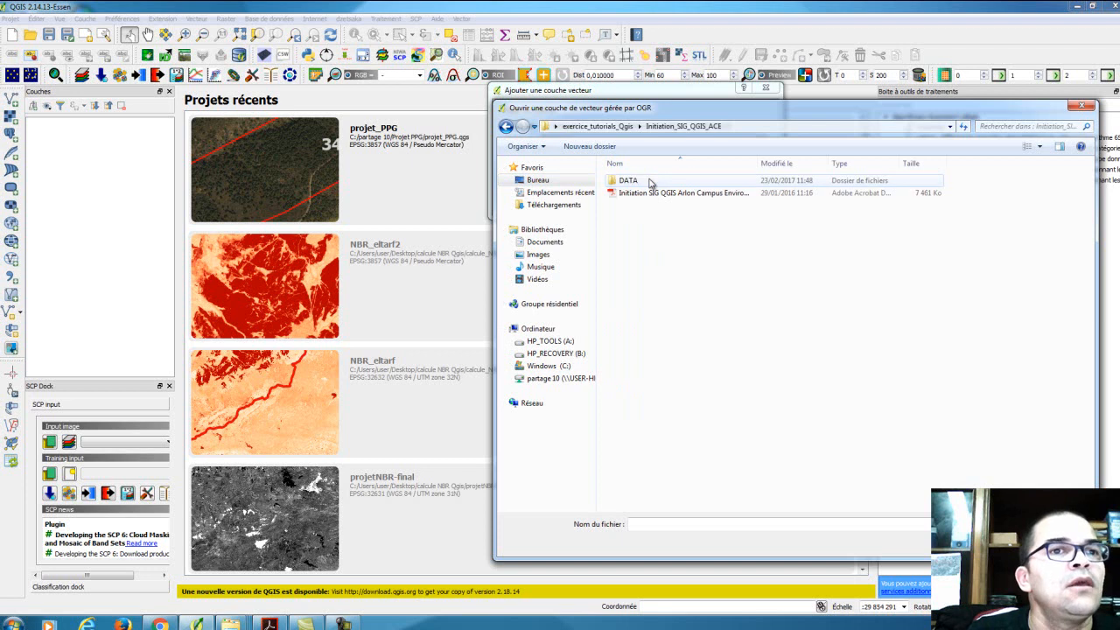
double_click(626, 181)
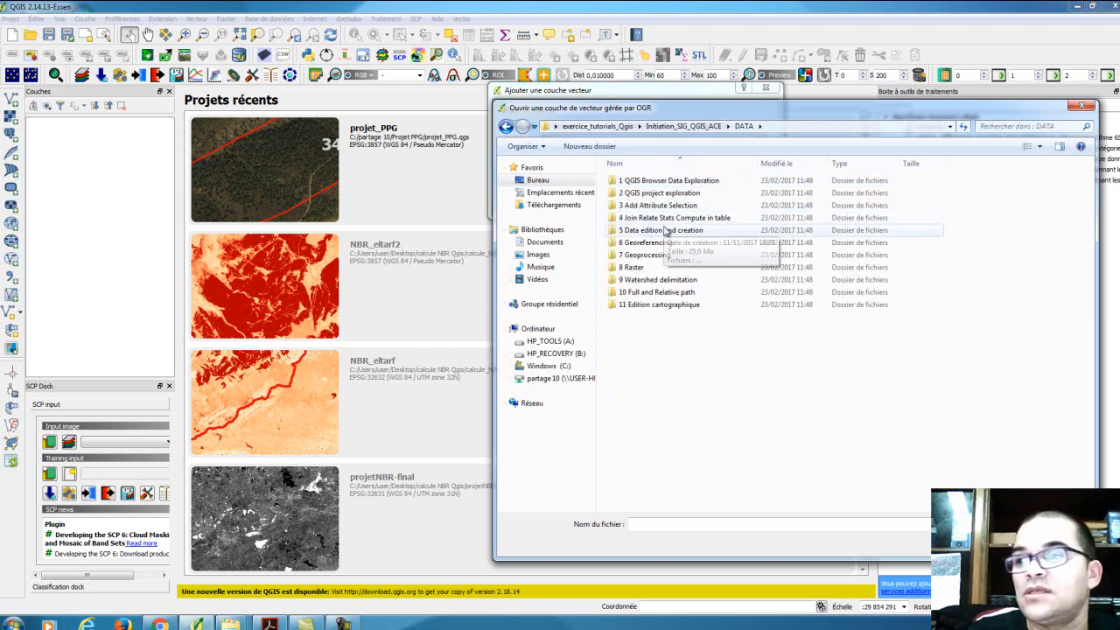
Try to pick the affected district file from 3 Add Attribute Selection > SHAPEFILE > Affected_District_20092010.
left_click(646, 210)
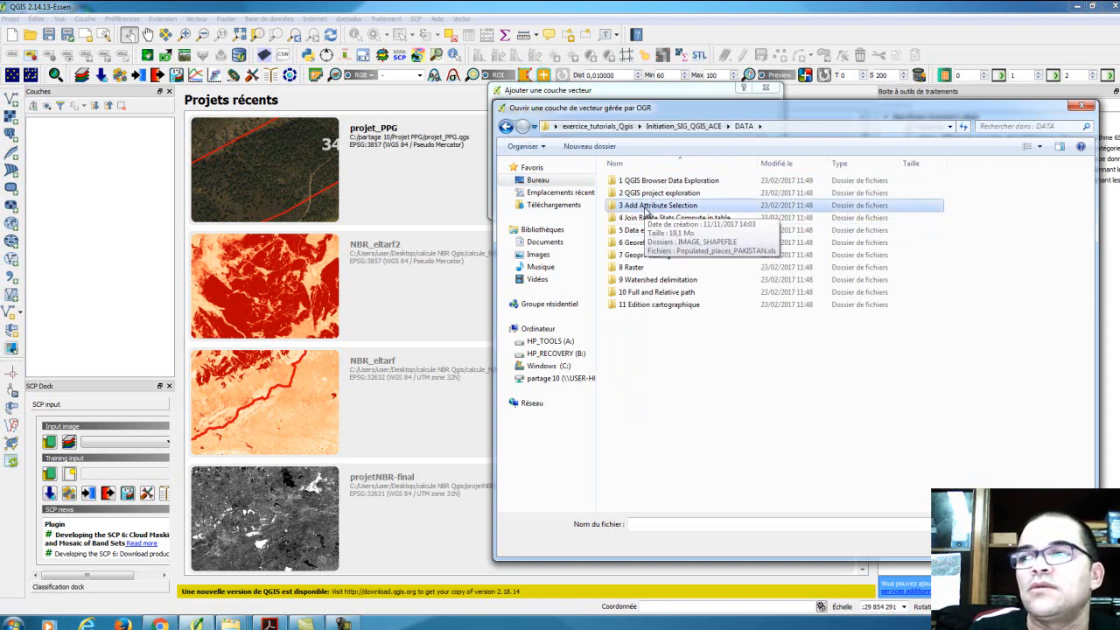
double_click(646, 207)
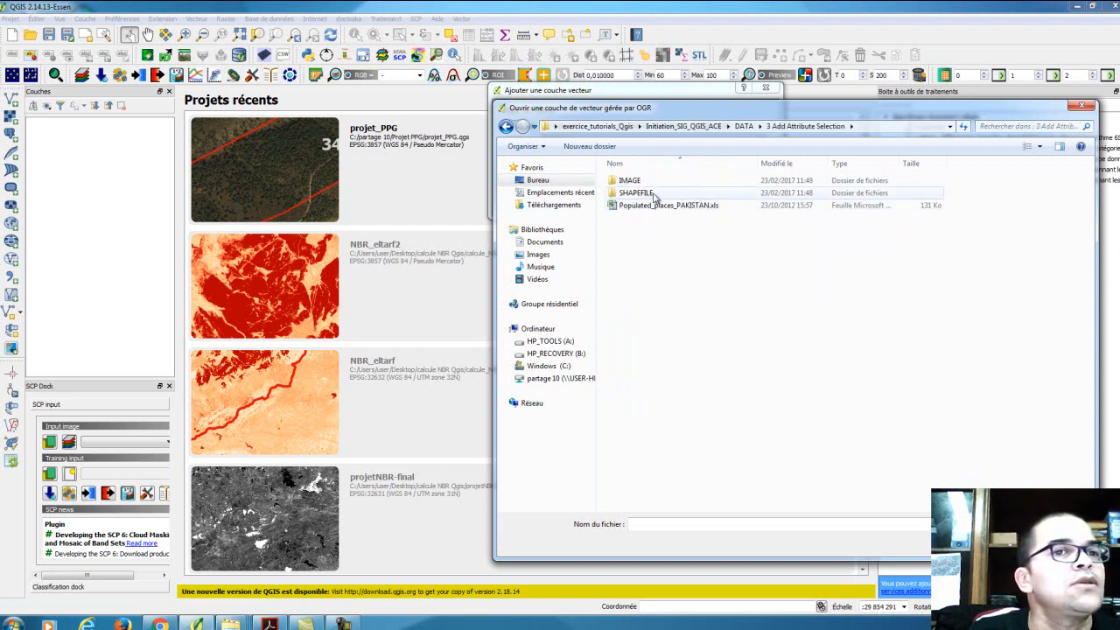
double_click(654, 194)
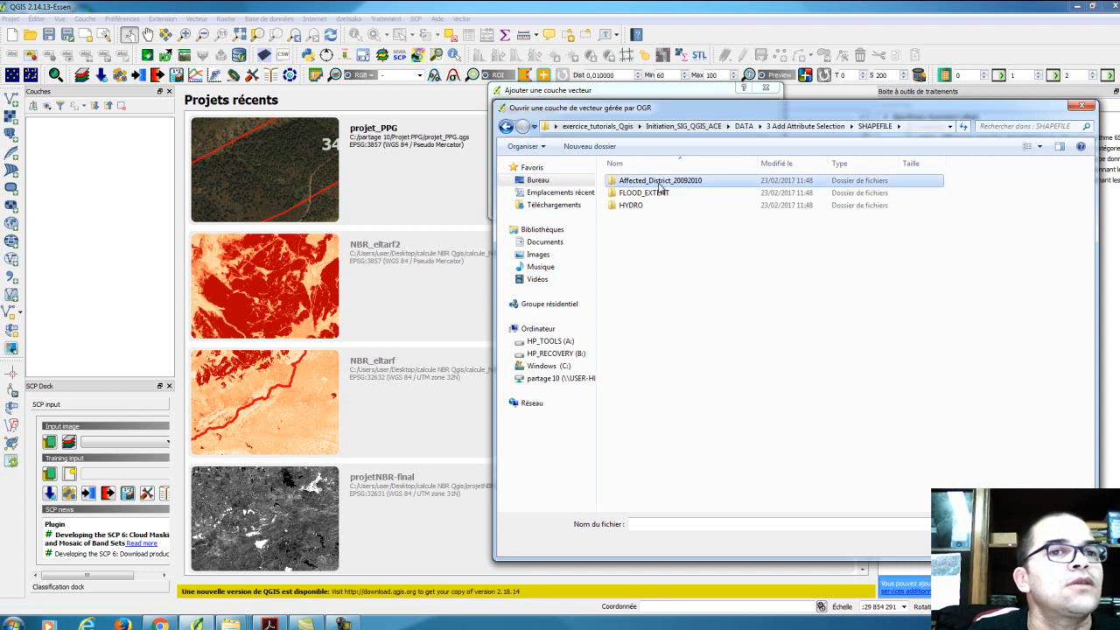
double_click(660, 182)
left_click(661, 184)
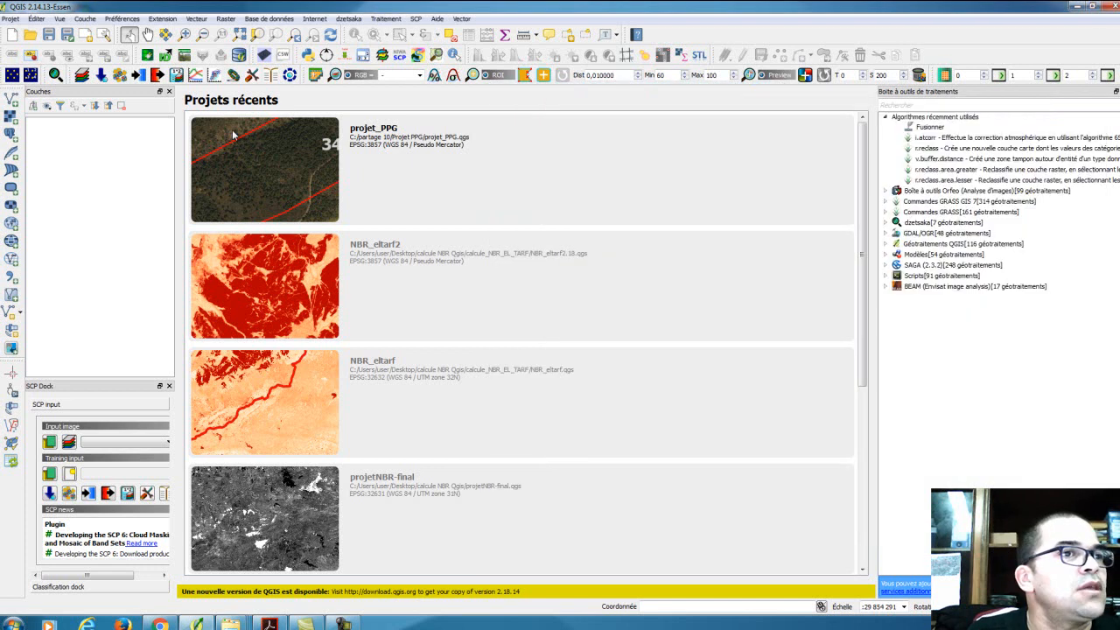
Restart adding a vector layer and browse from the desktop back to the DATA folder inside exercice_tutorials_Qgis > Initiation_SIG_QGIS_ACE.
left_click(11, 100)
left_click(742, 179)
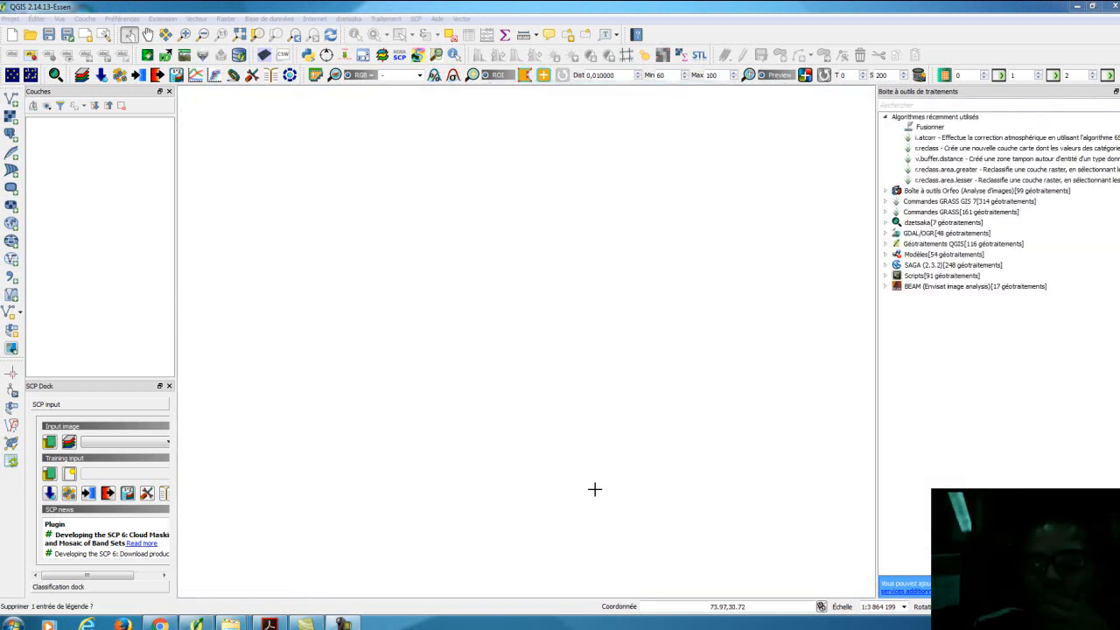
key("ctrl+shift+v")
left_click(751, 180)
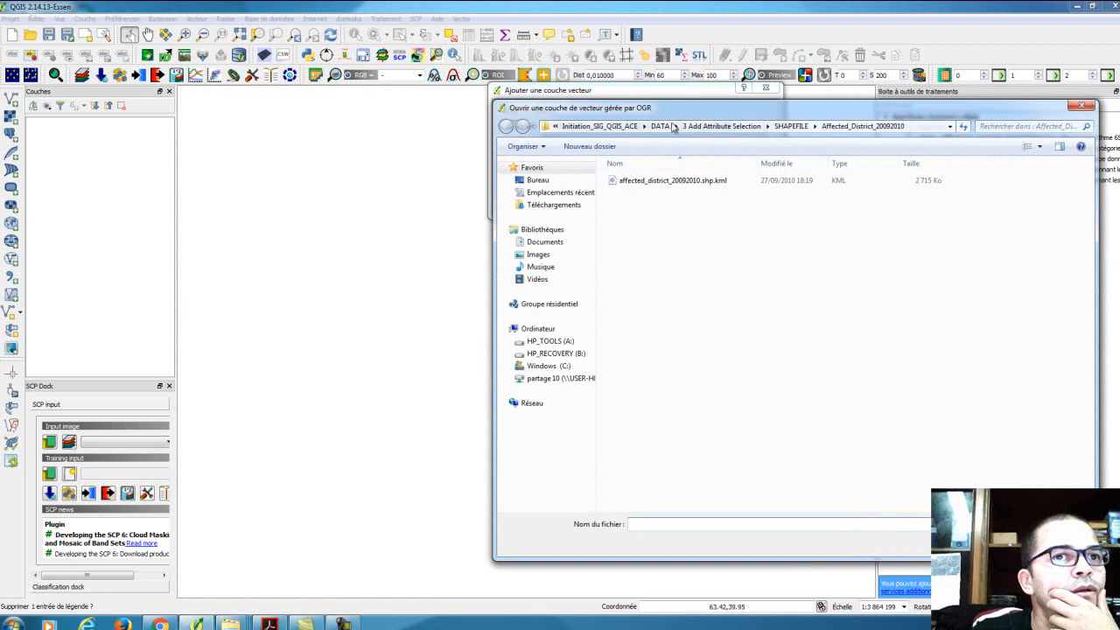
left_click(709, 127)
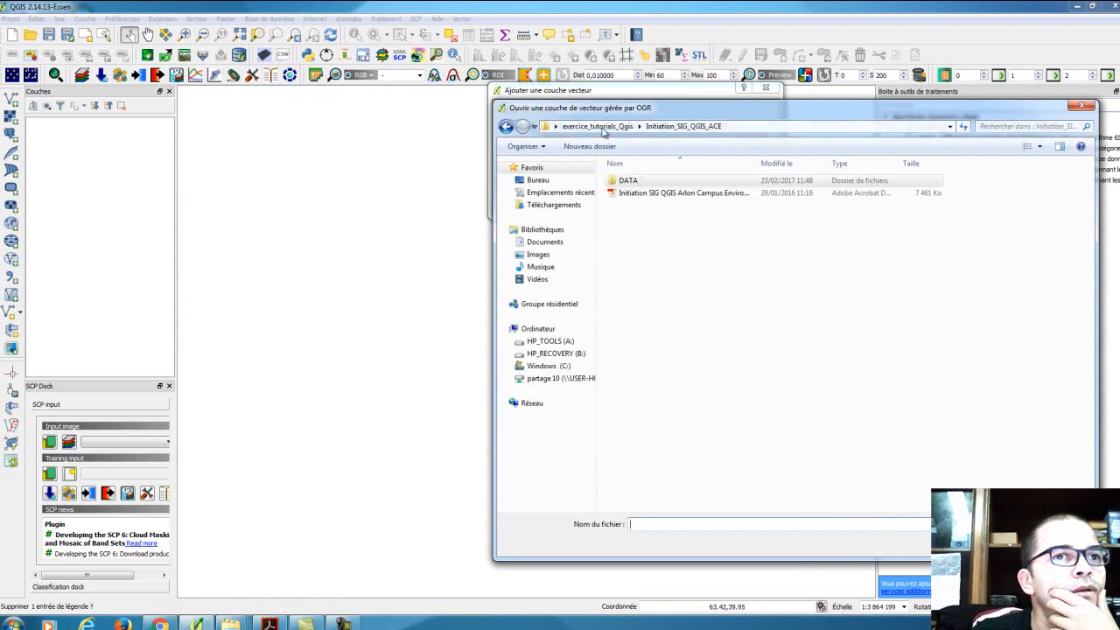
left_click(538, 180)
double_click(667, 252)
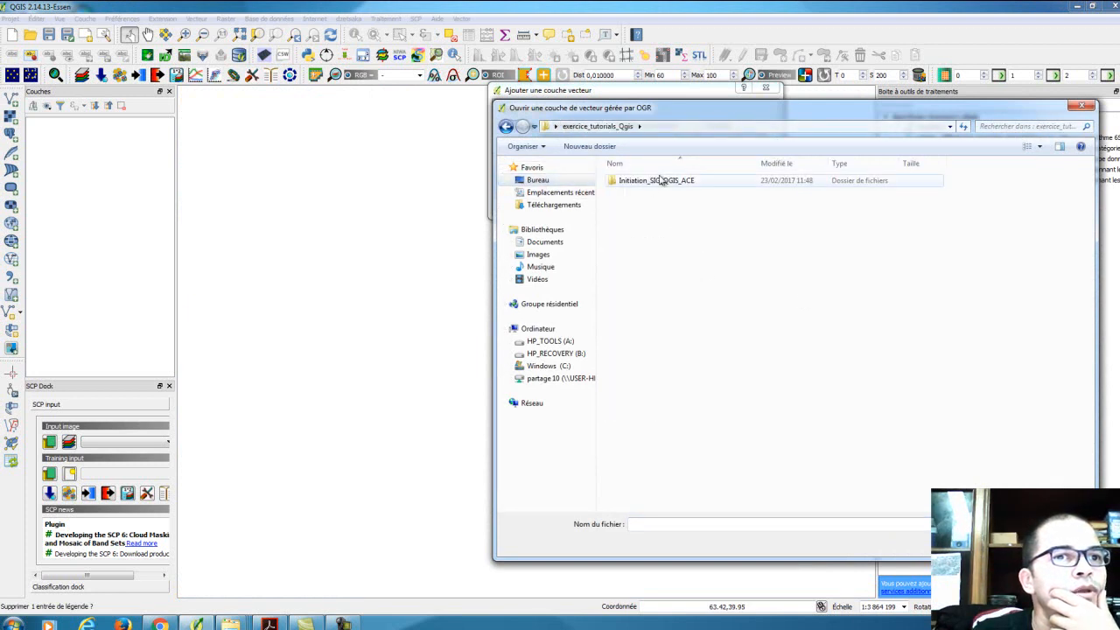
double_click(654, 184)
double_click(642, 182)
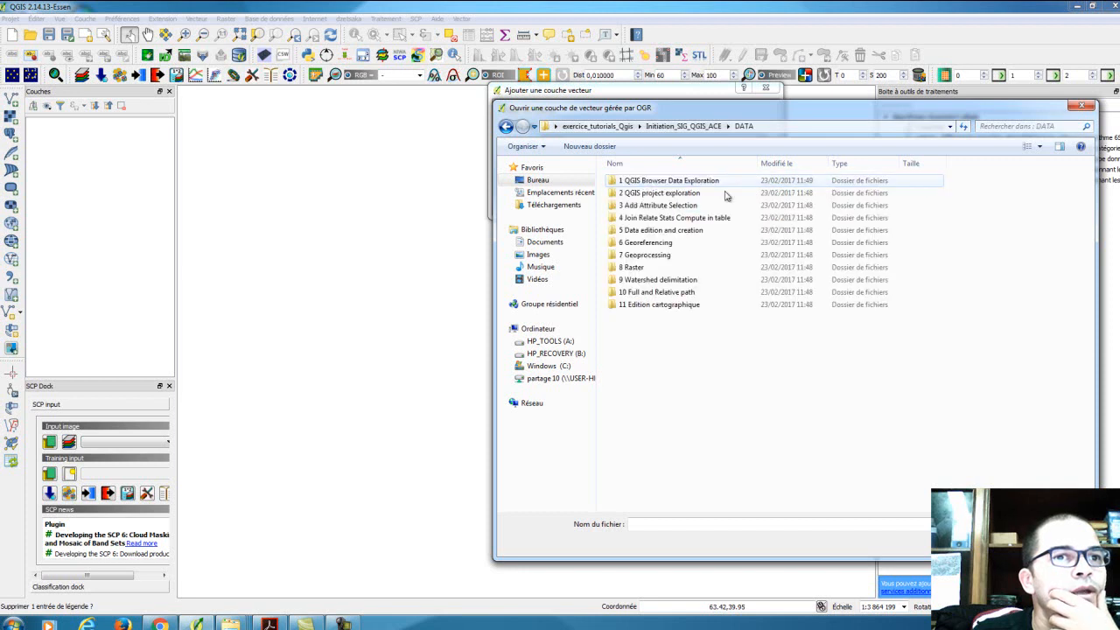
Open affected_district_20092010.shp.kml from 3 Add Attribute Selection > SHAPEFILE > Affected_District_20092010 as the vector dataset.
double_click(630, 208)
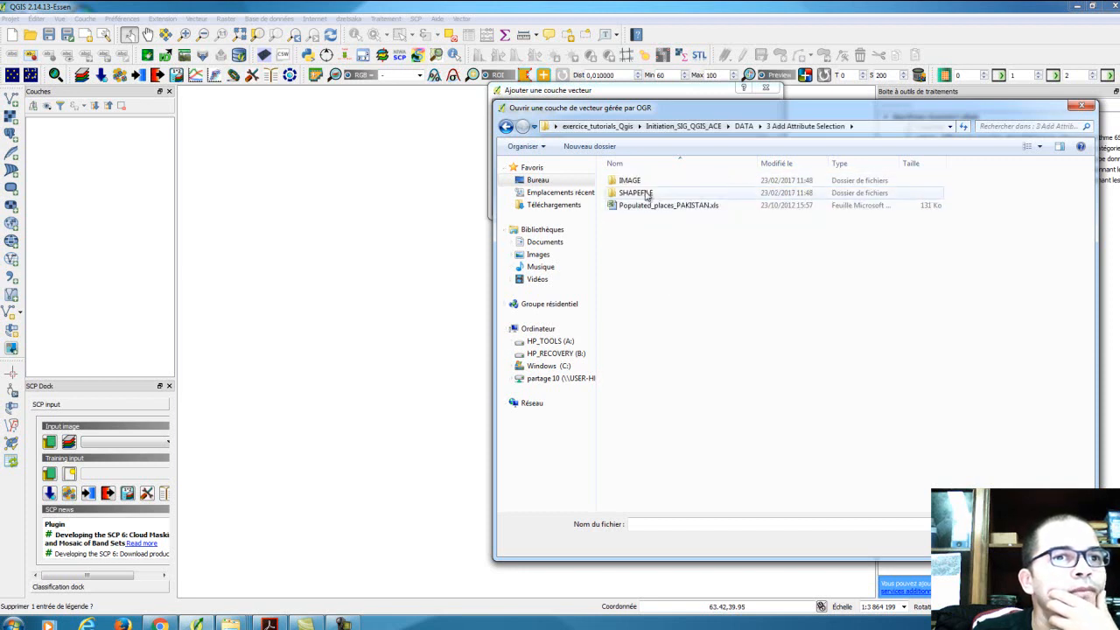
double_click(659, 194)
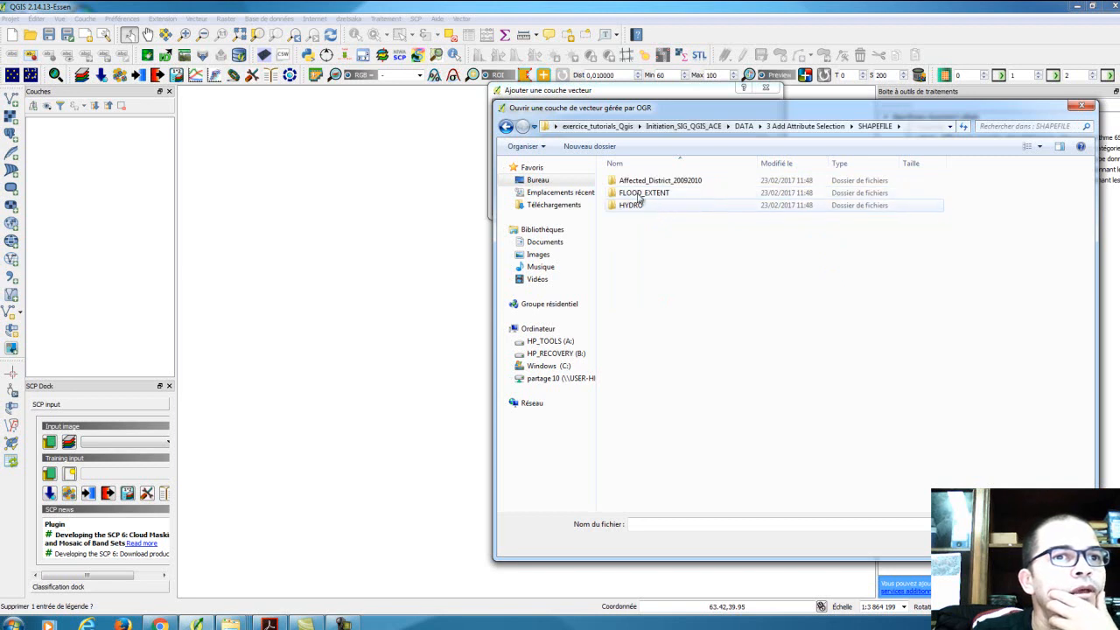
double_click(658, 182)
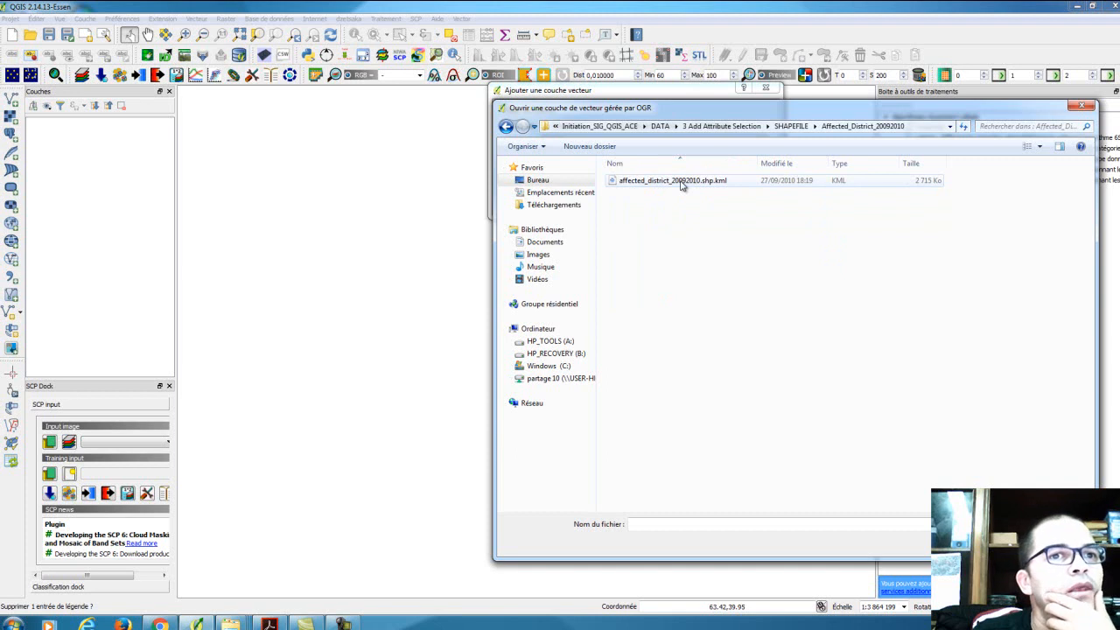
left_click(682, 183)
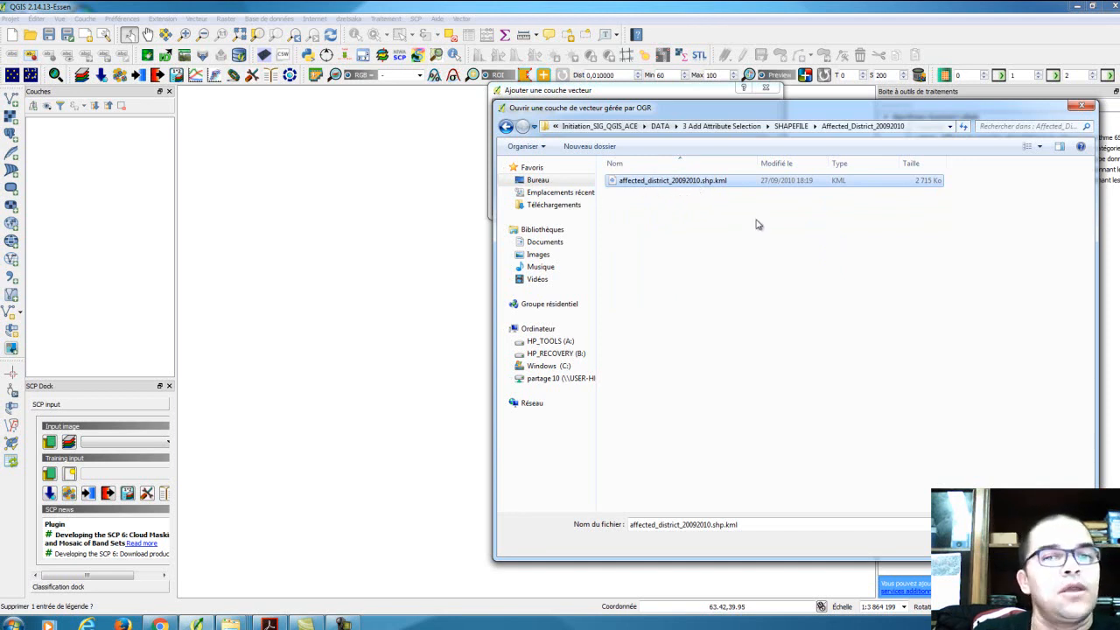
key("Return")
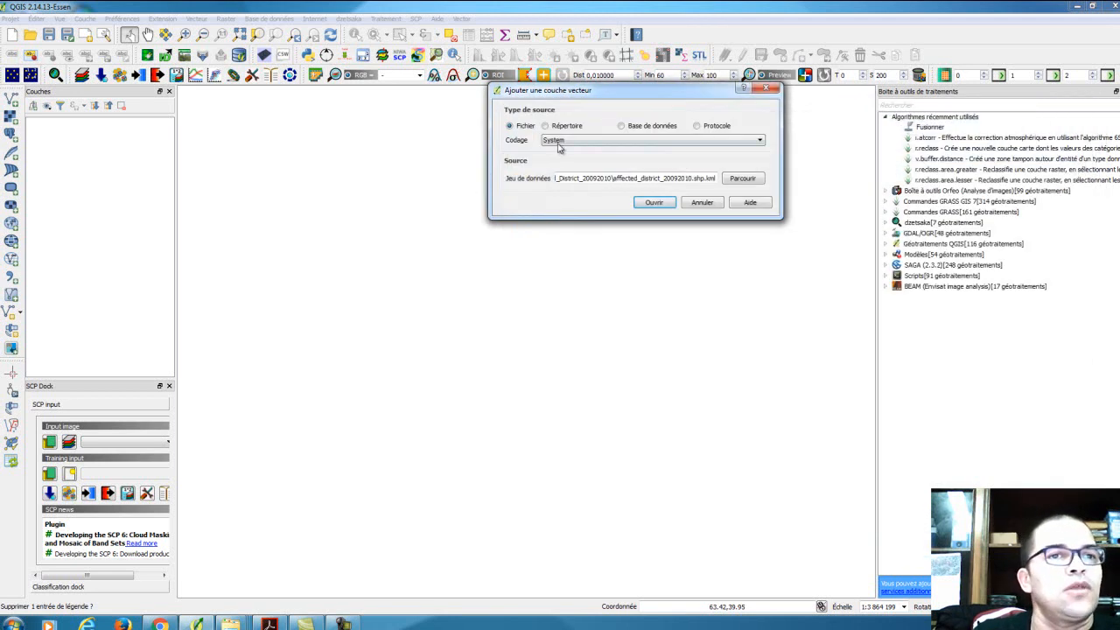
left_click(647, 204)
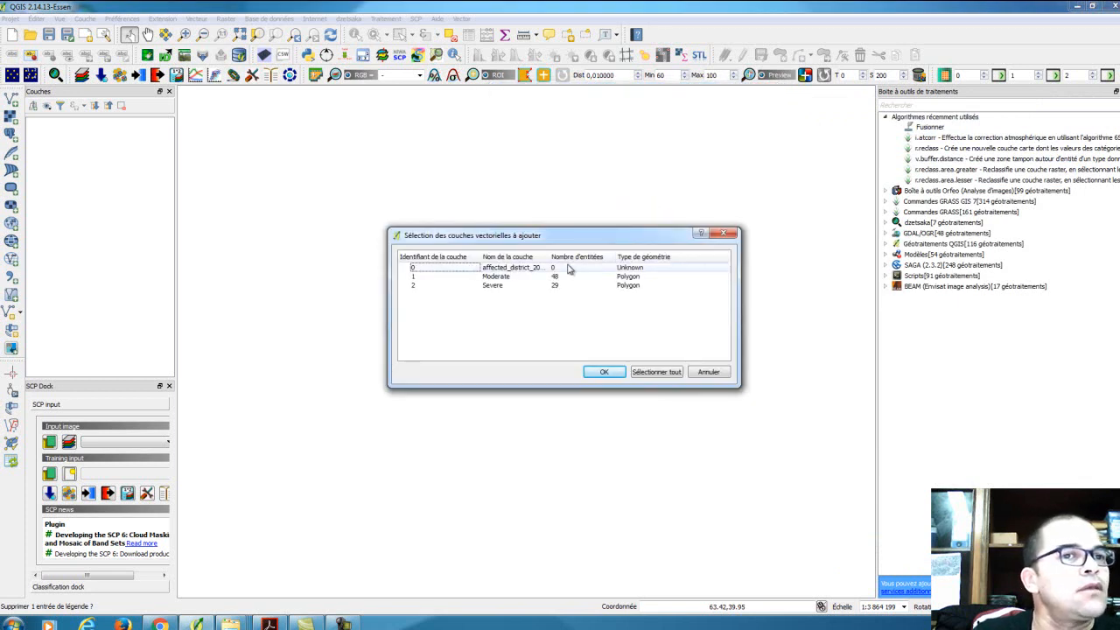
Widen the layer name column and add the Moderate polygon layer from the KML file to the project.
left_click_drag(551, 254, 580, 258)
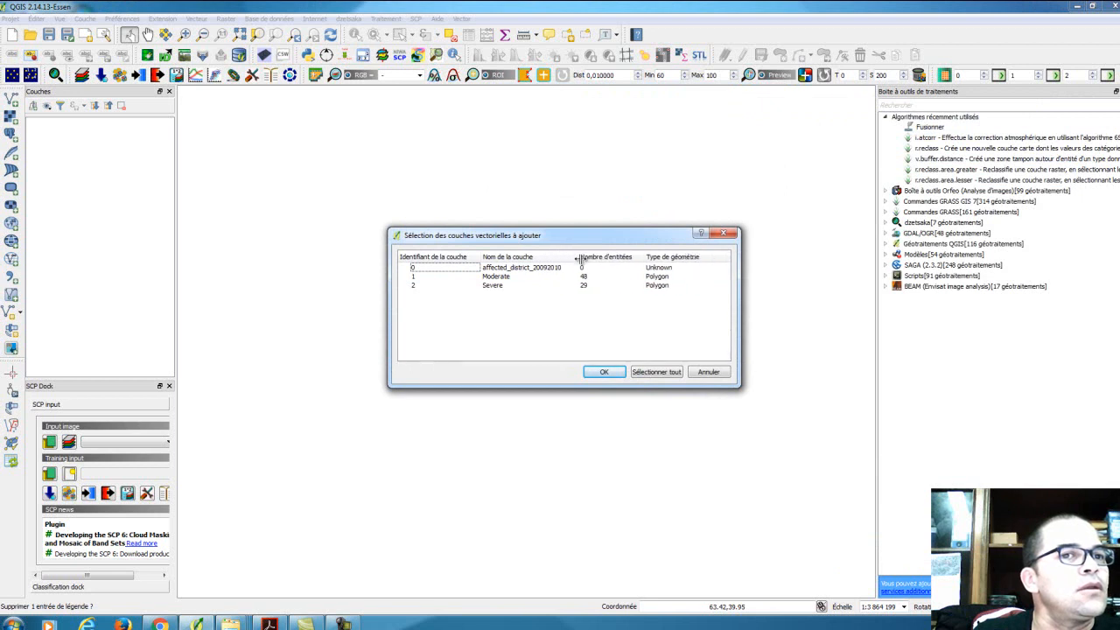
left_click(676, 276)
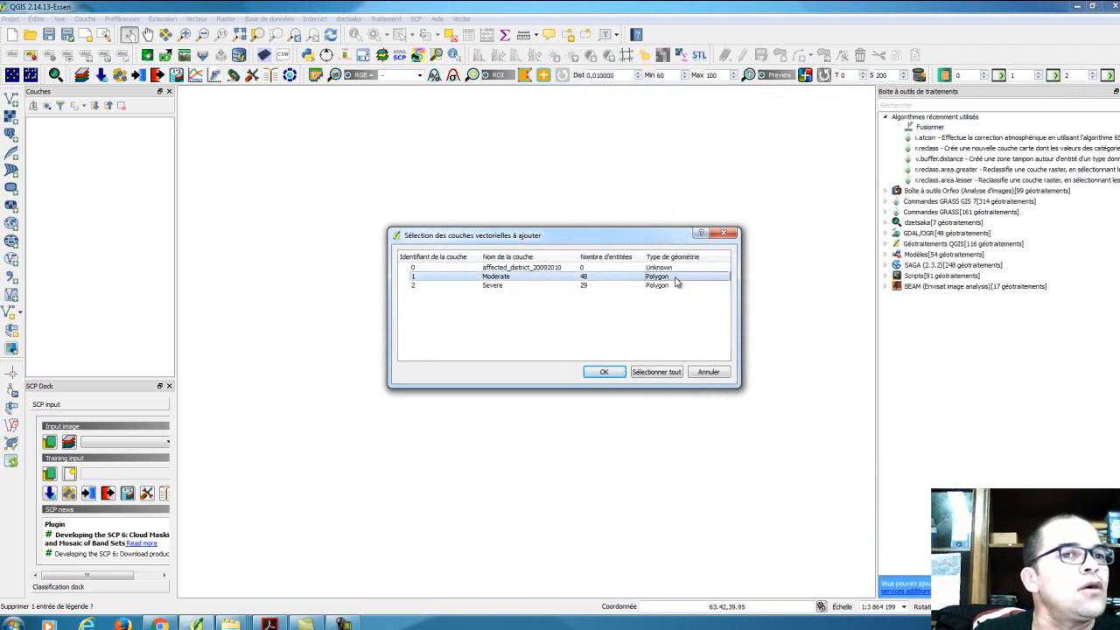
left_click(523, 288)
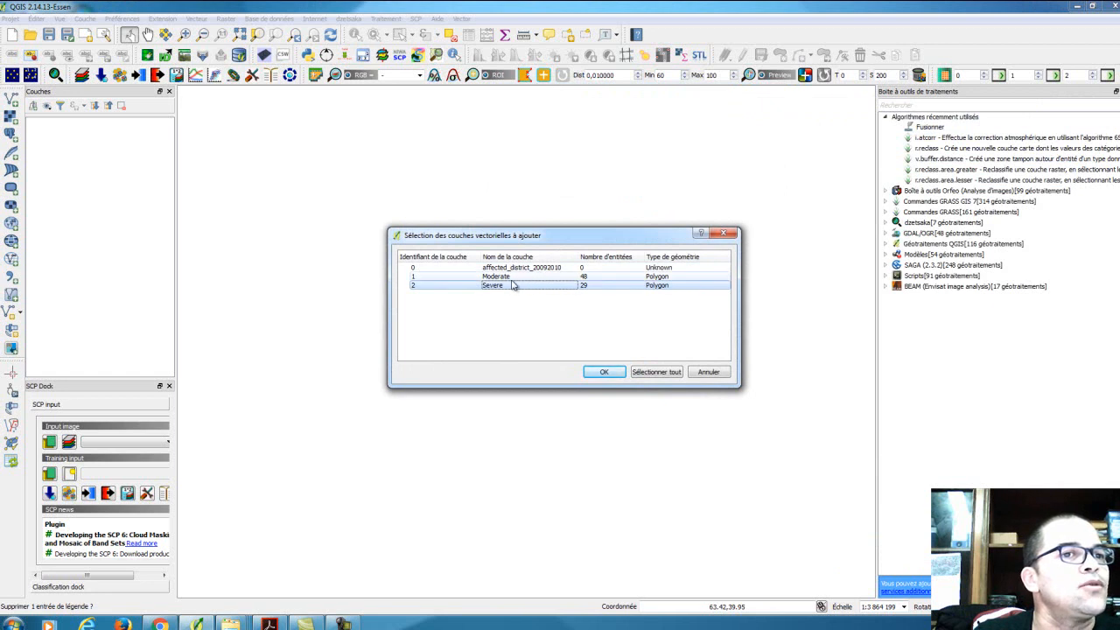
left_click(523, 277)
left_click(603, 372)
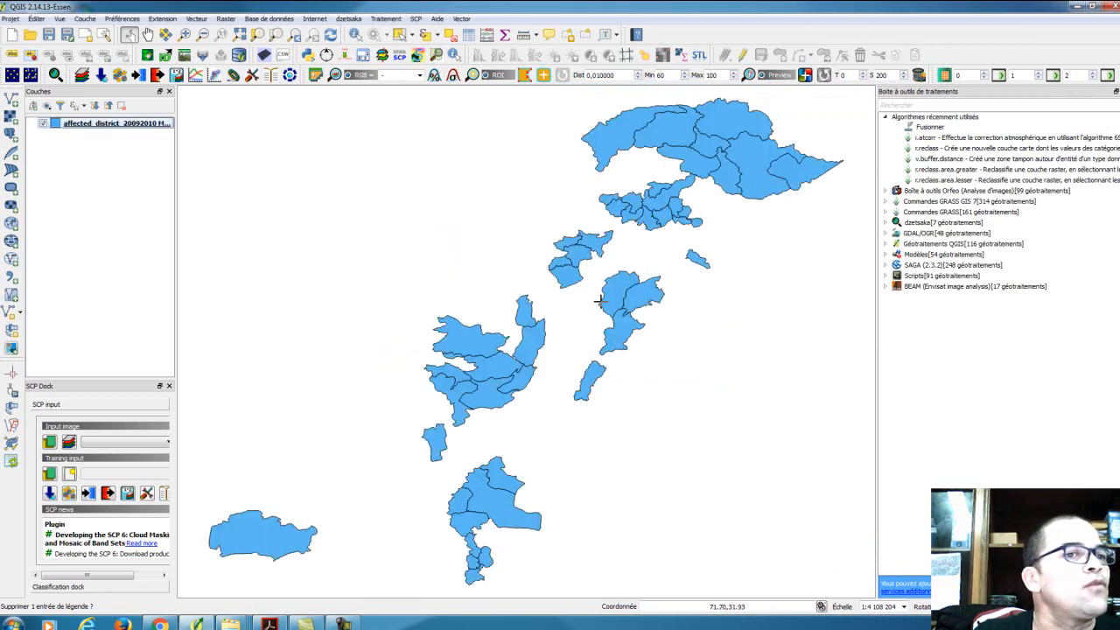
Examine the attribute table of the affected district Moderate layer and close it.
right_click(93, 124)
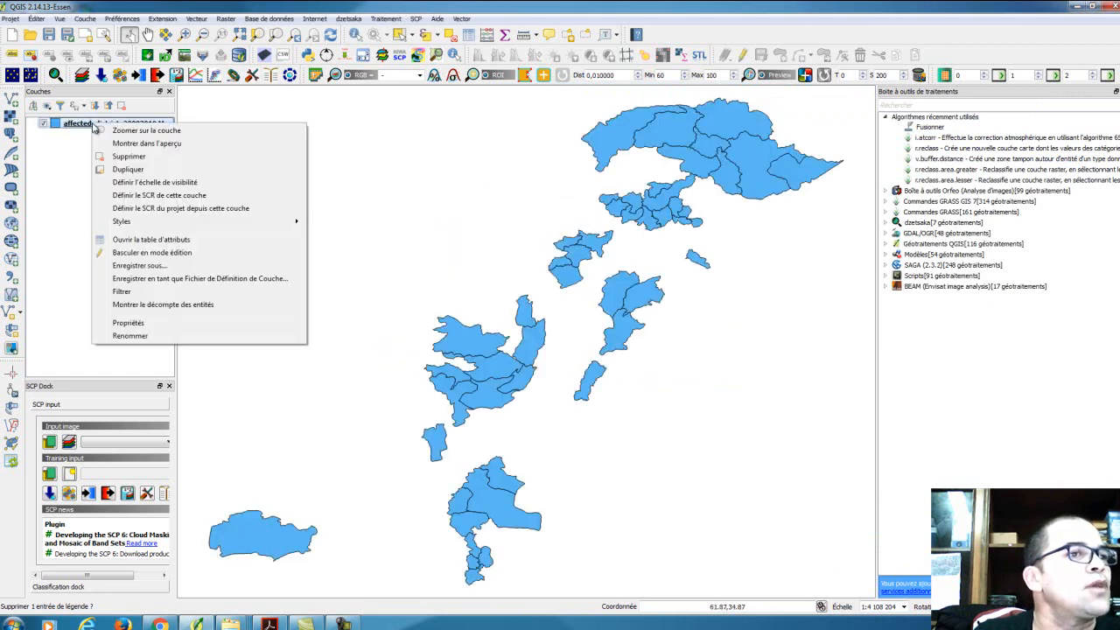
left_click(158, 238)
left_click_drag(867, 235, 847, 159)
left_click(863, 144)
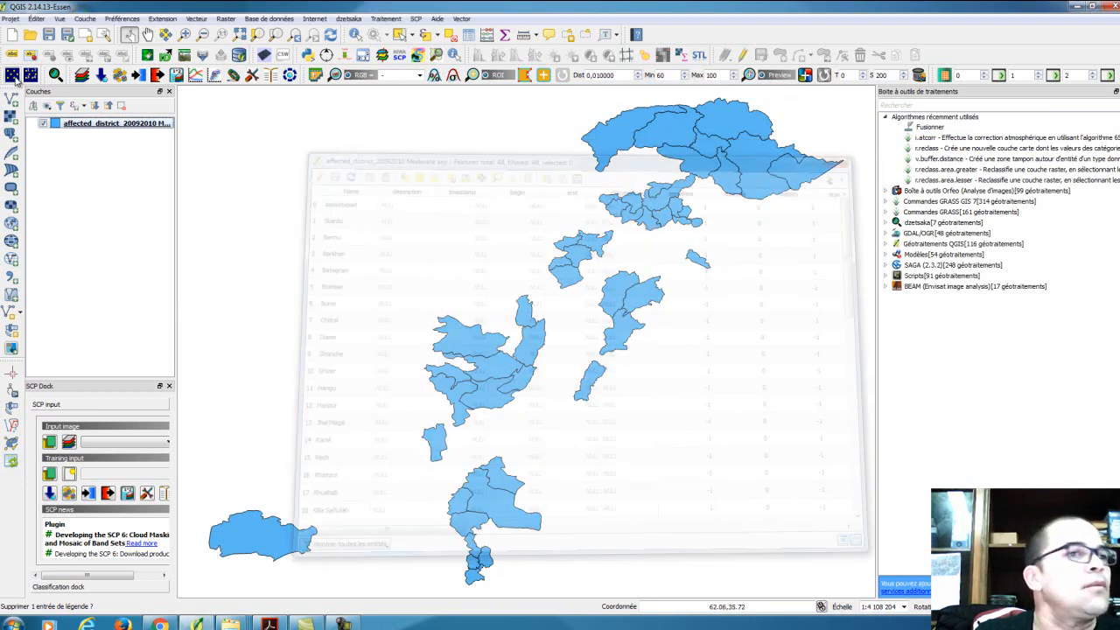
Start adding another vector layer and browse to the FLOOD_EXTENT folder inside SHAPEFILE.
left_click(11, 98)
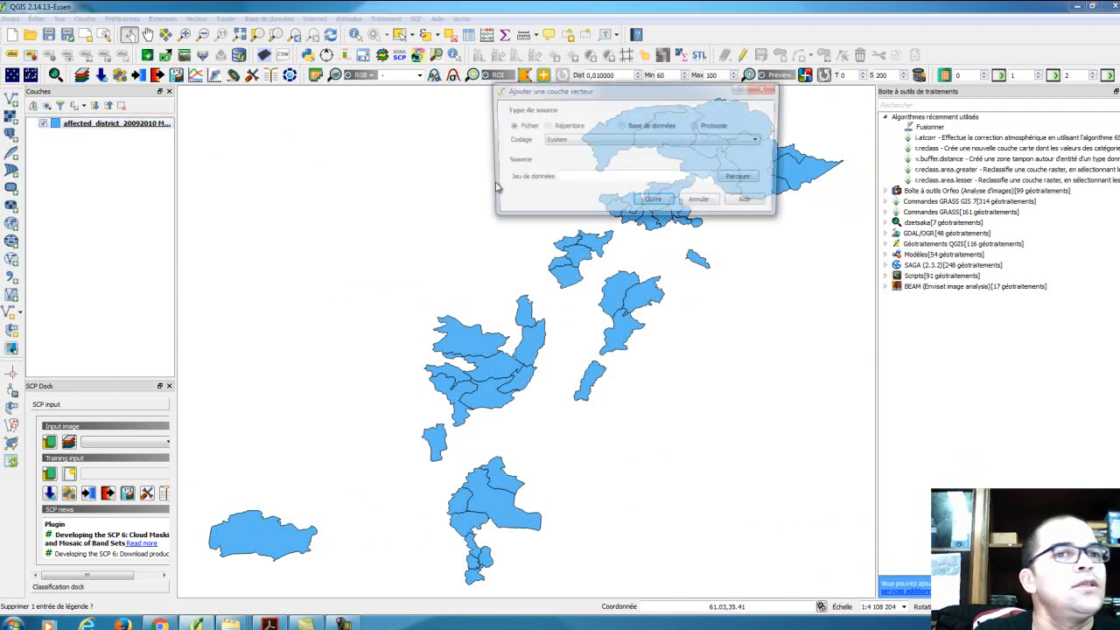
left_click(737, 175)
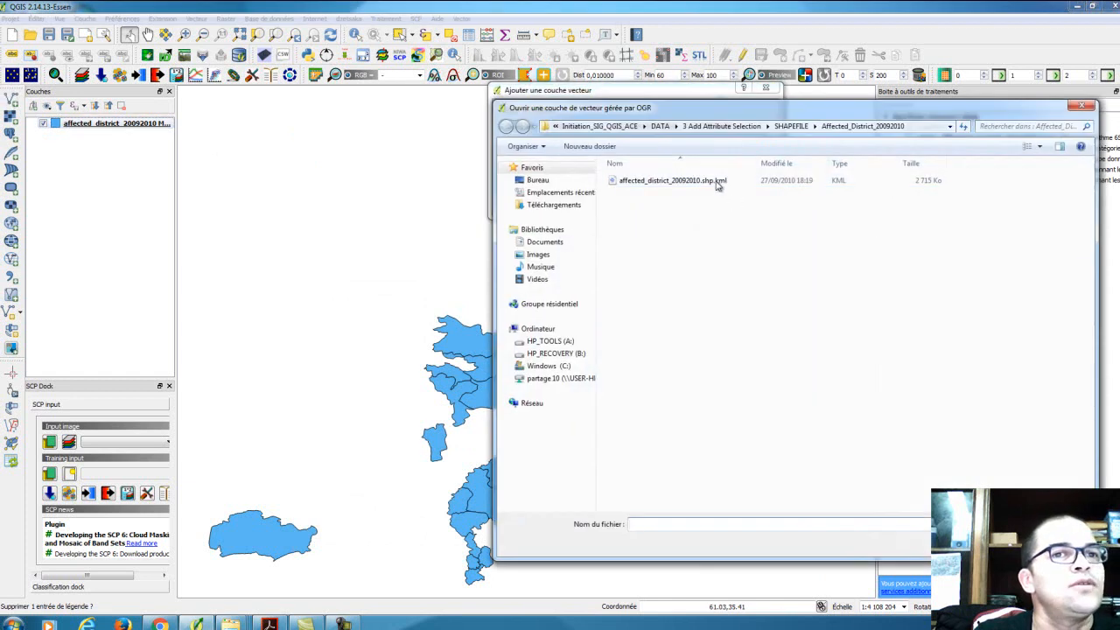
left_click(790, 126)
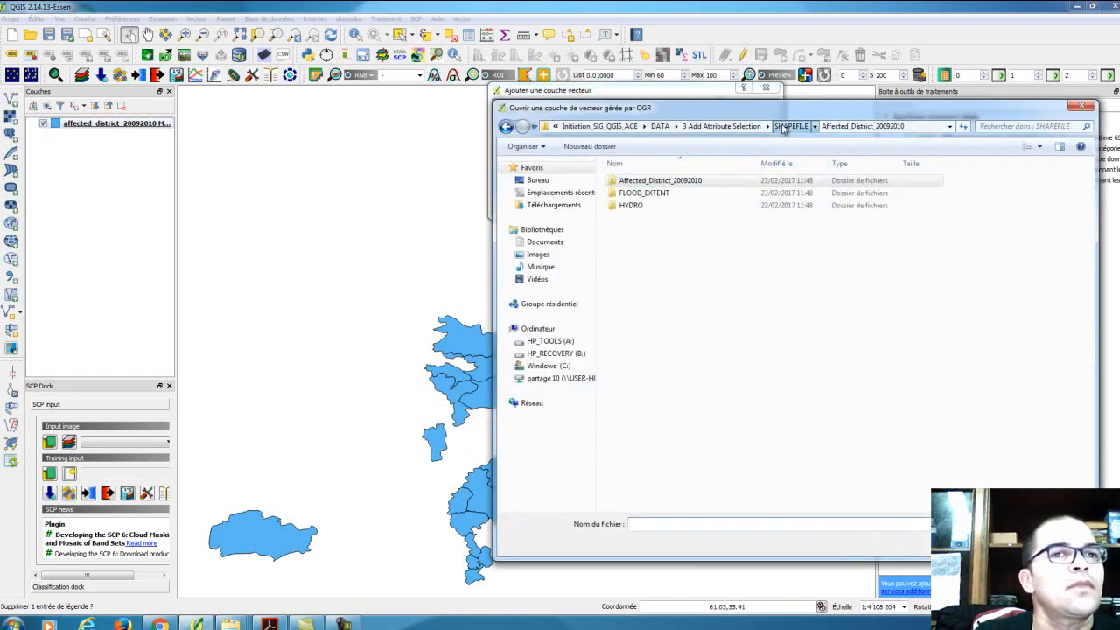
double_click(674, 196)
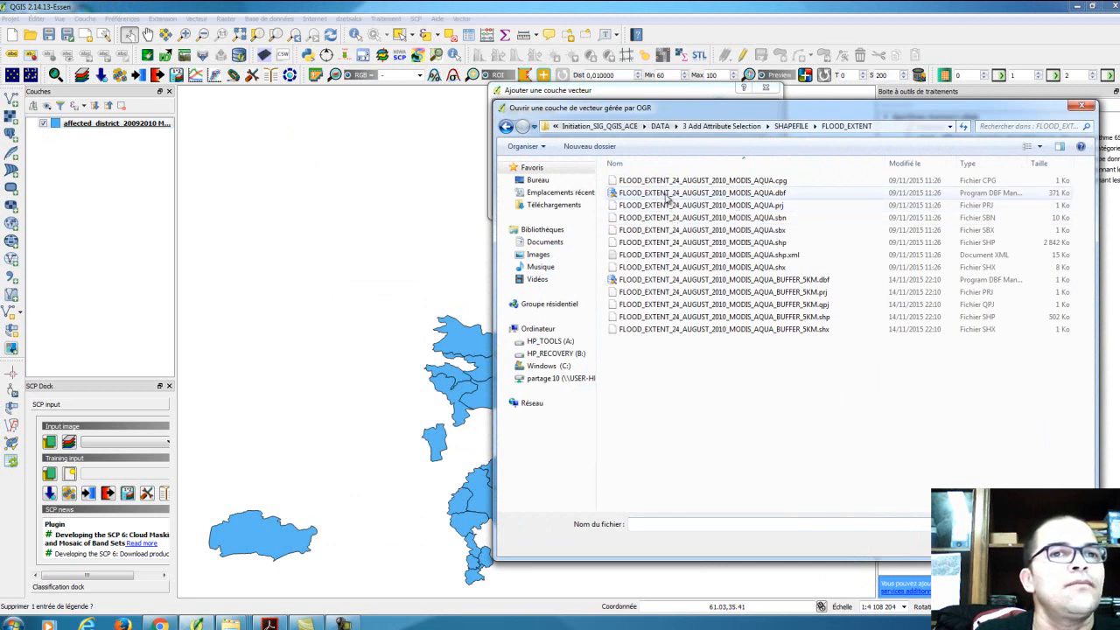
Try to select FLOOD_EXTENT_24_AUGUST_2010_MODIS_AQUA.shp and its BUFFER_5KM shapefile from the unfiltered file list.
left_click(748, 243)
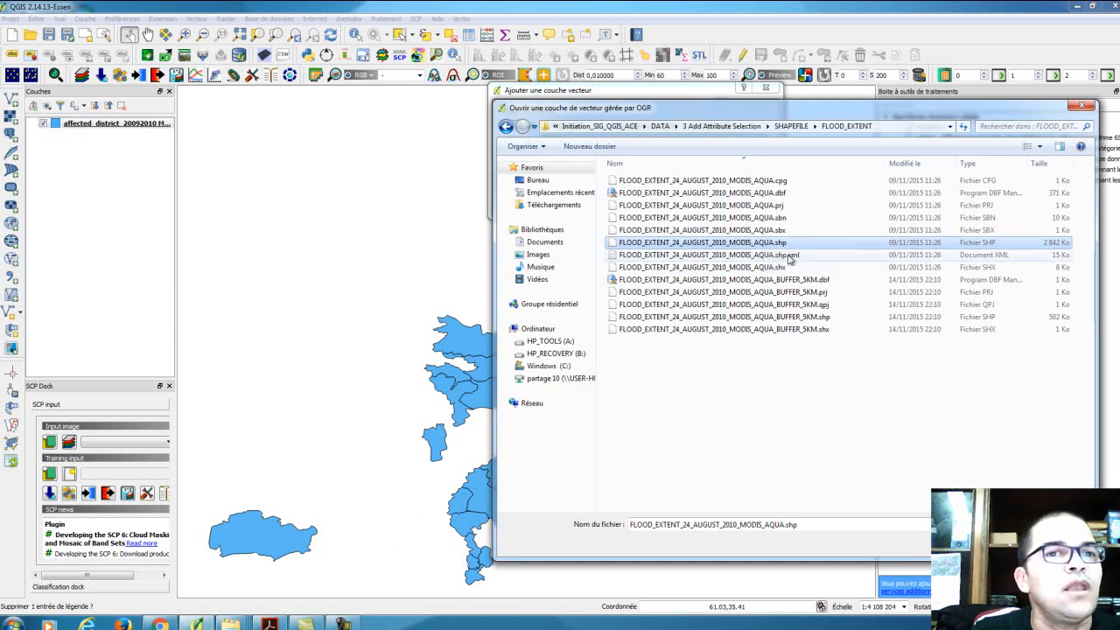
left_click(823, 317, "ctrl")
left_click(1033, 525)
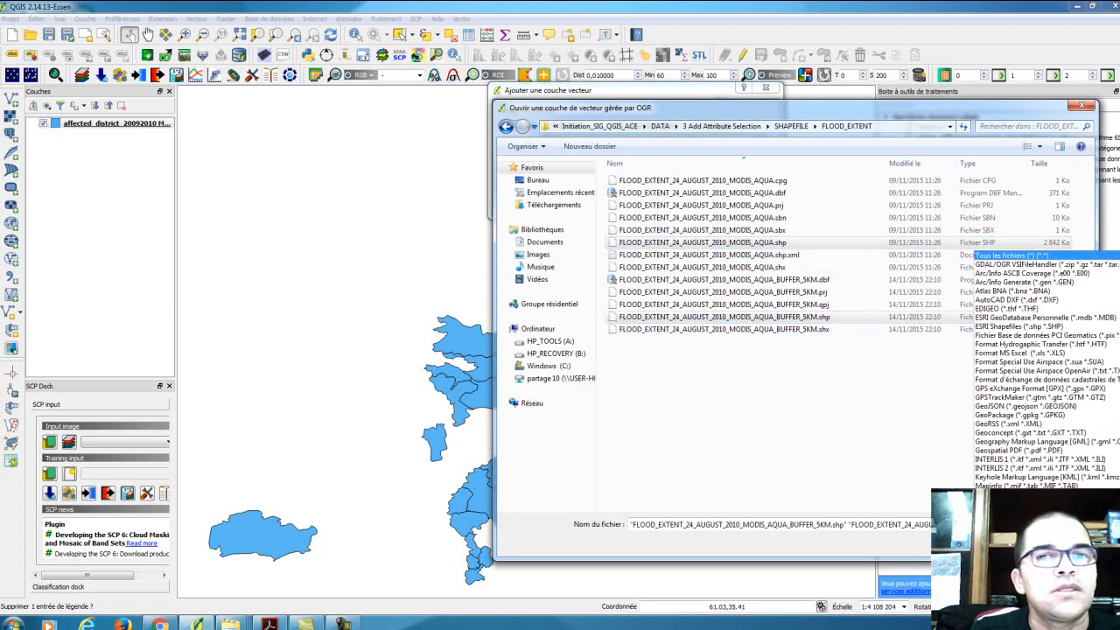
left_click(980, 107)
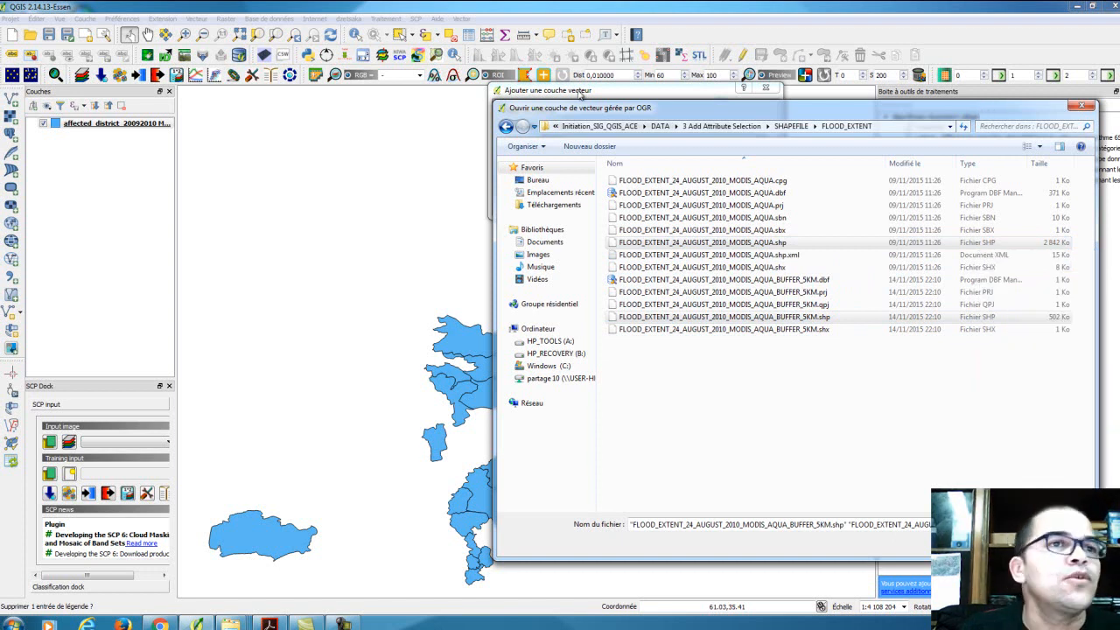
Limit the file list to ESRI Shapefiles and add FLOOD_EXTENT_24_AUGUST_2010_MODIS_AQUA.shp and FLOOD_EXTENT_24_AUGUST_2010_MODIS_AQUA_BUFFER_5KM.shp to the project.
left_click_drag(837, 117, 450, 54)
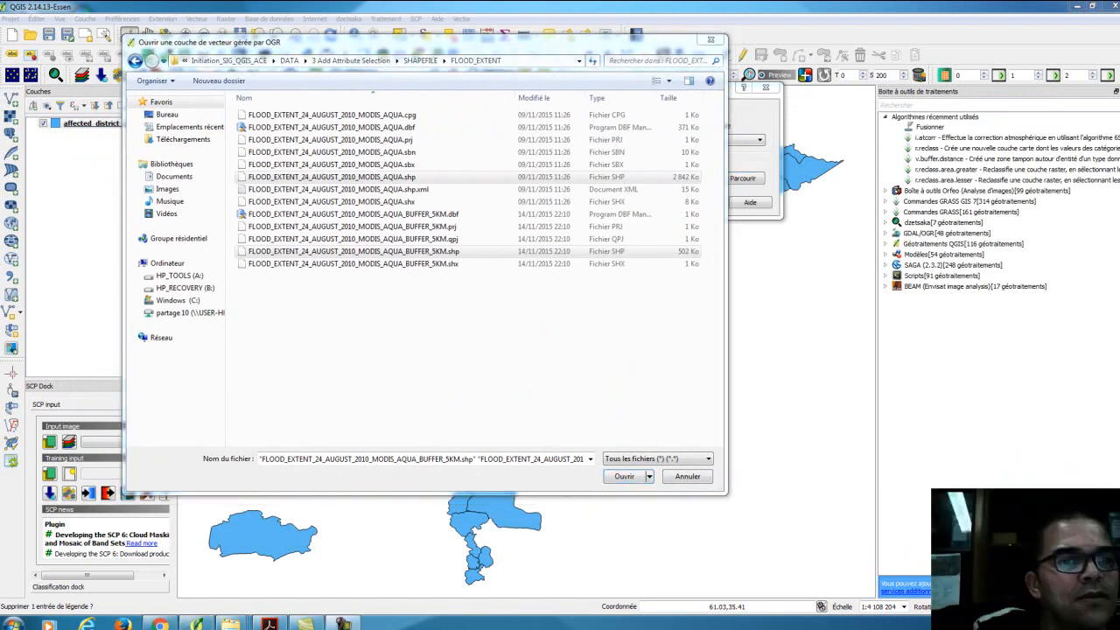
left_click(641, 460)
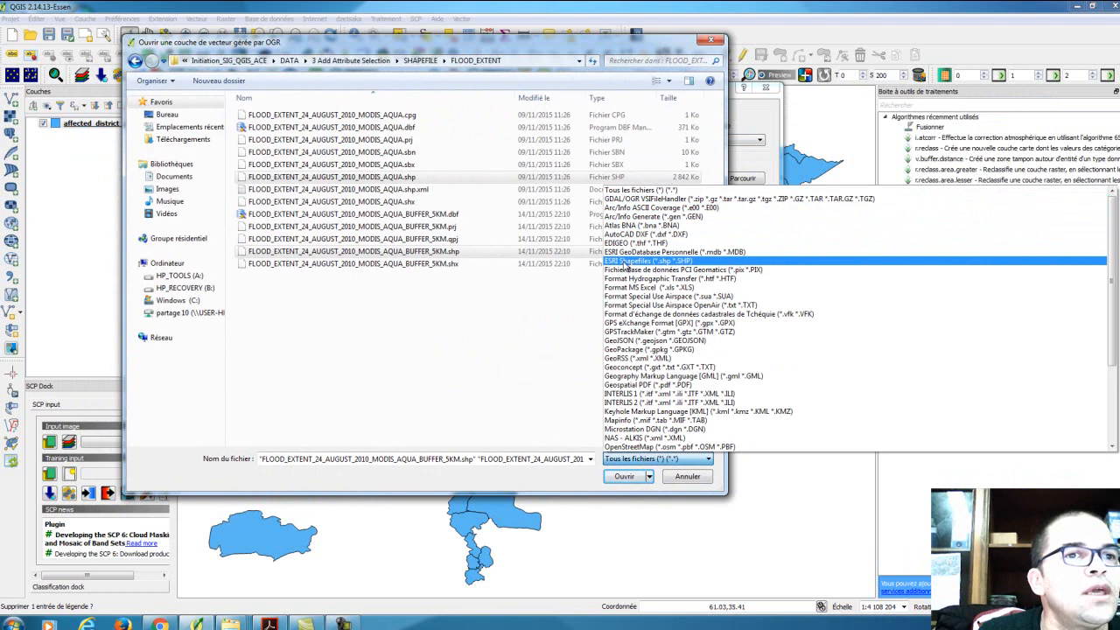
left_click(625, 266)
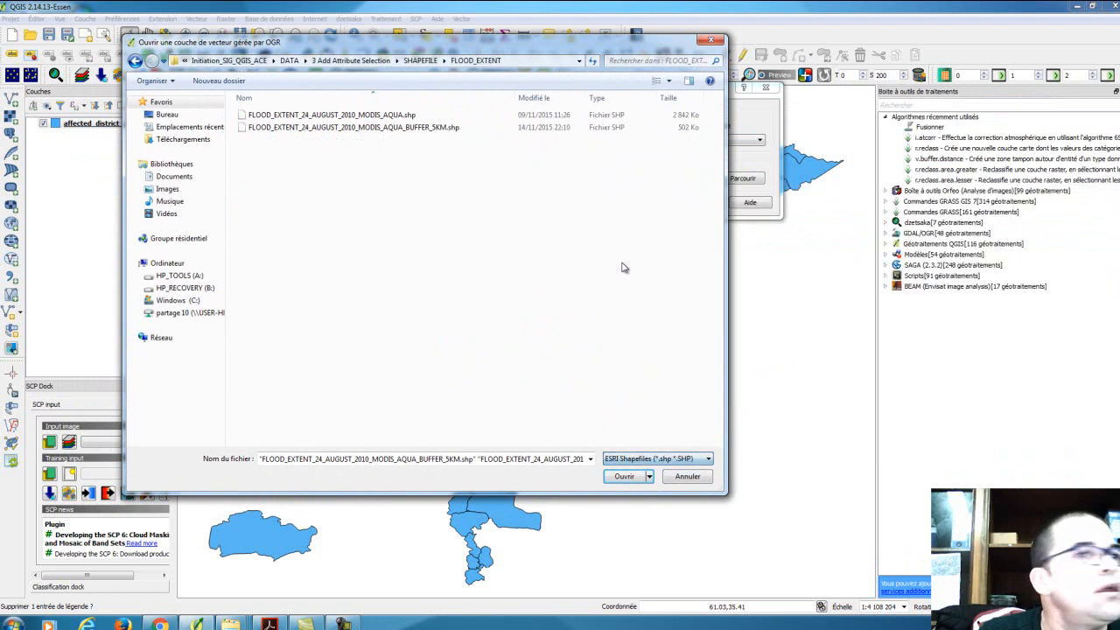
left_click(341, 119)
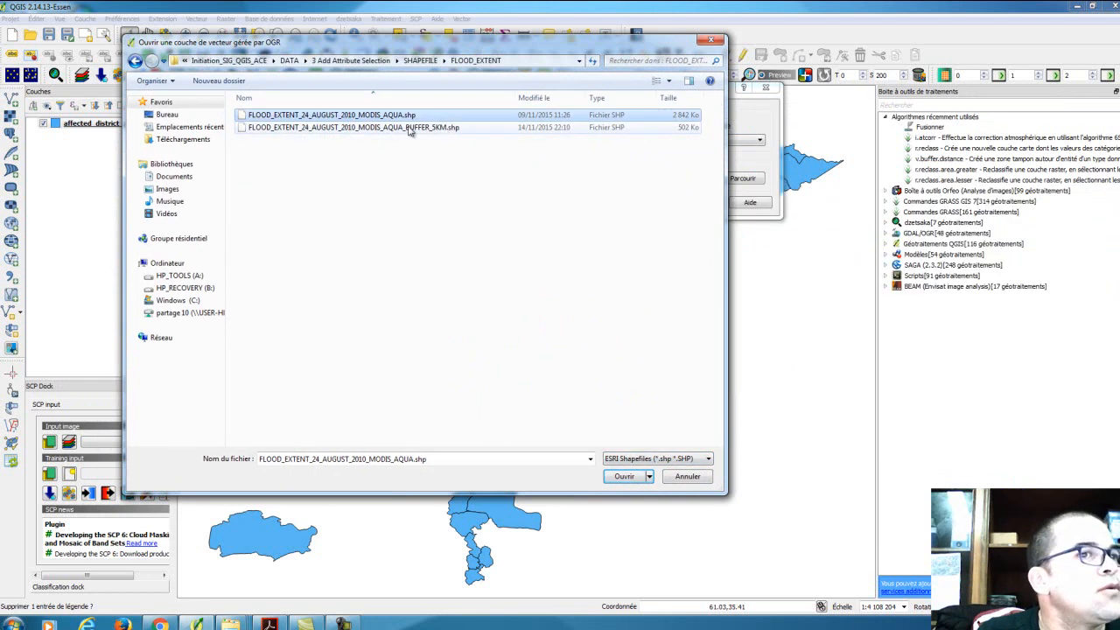
left_click(442, 130, "ctrl")
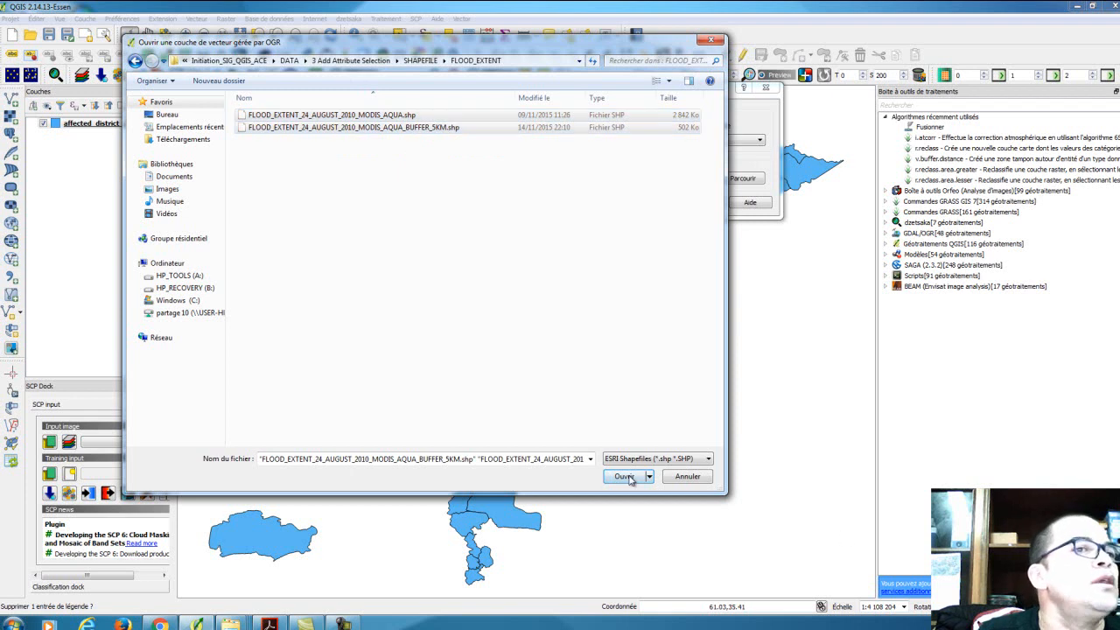
left_click(624, 476)
left_click(655, 202)
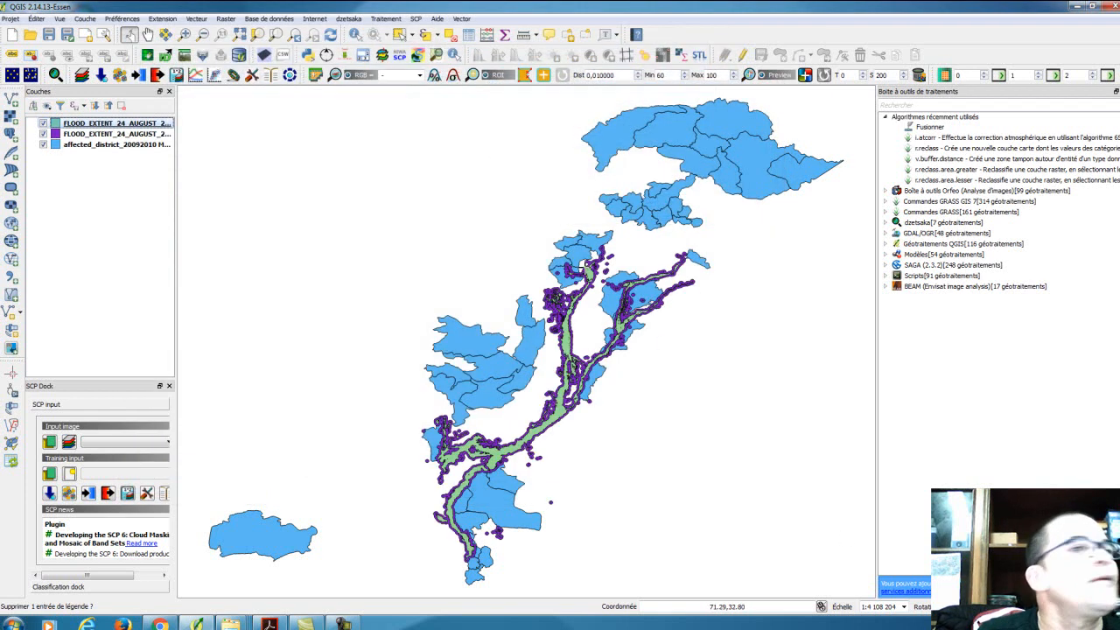
Examine the flood extent and its 5 km buffer on the map, toggling the buffer's visibility and checking the flood layer's properties.
scroll(602, 363, "up", 6)
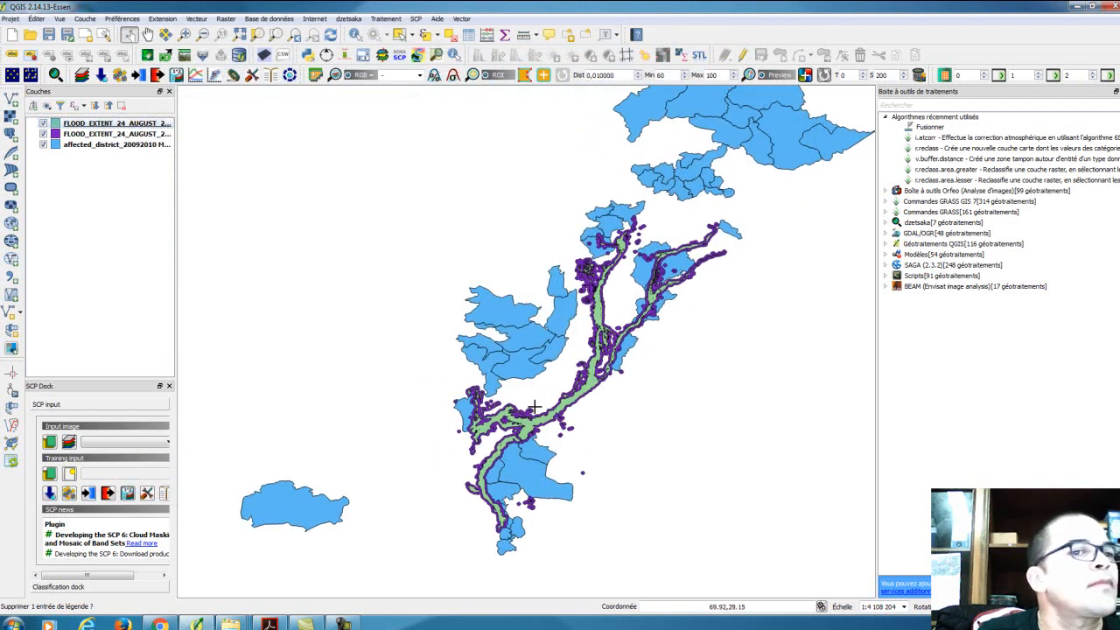
scroll(601, 357, "down", 3)
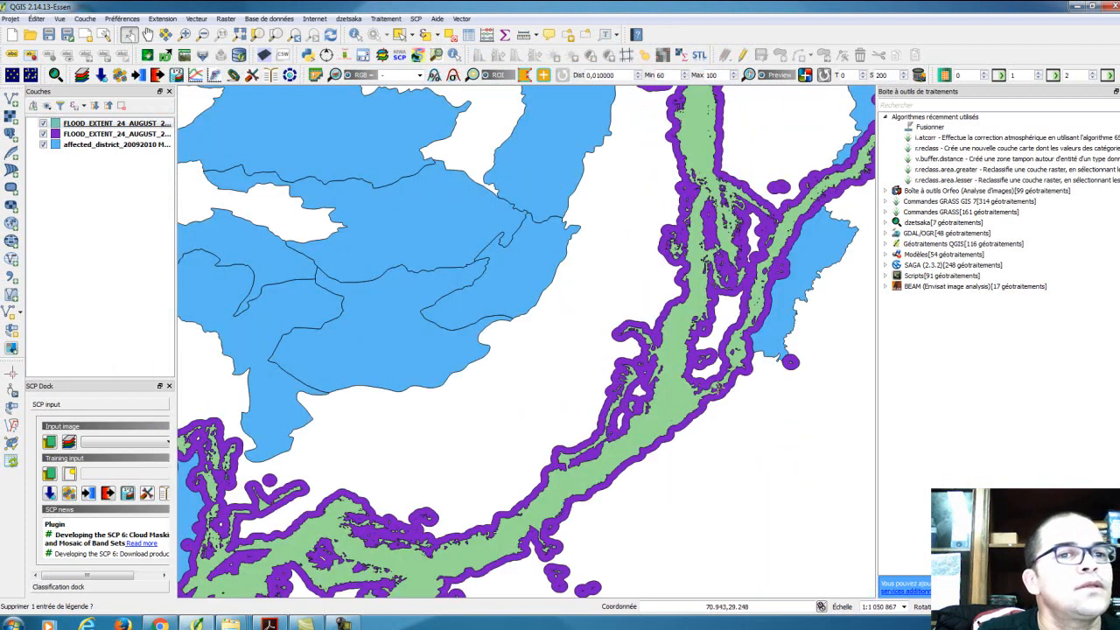
scroll(633, 354, "up", 2)
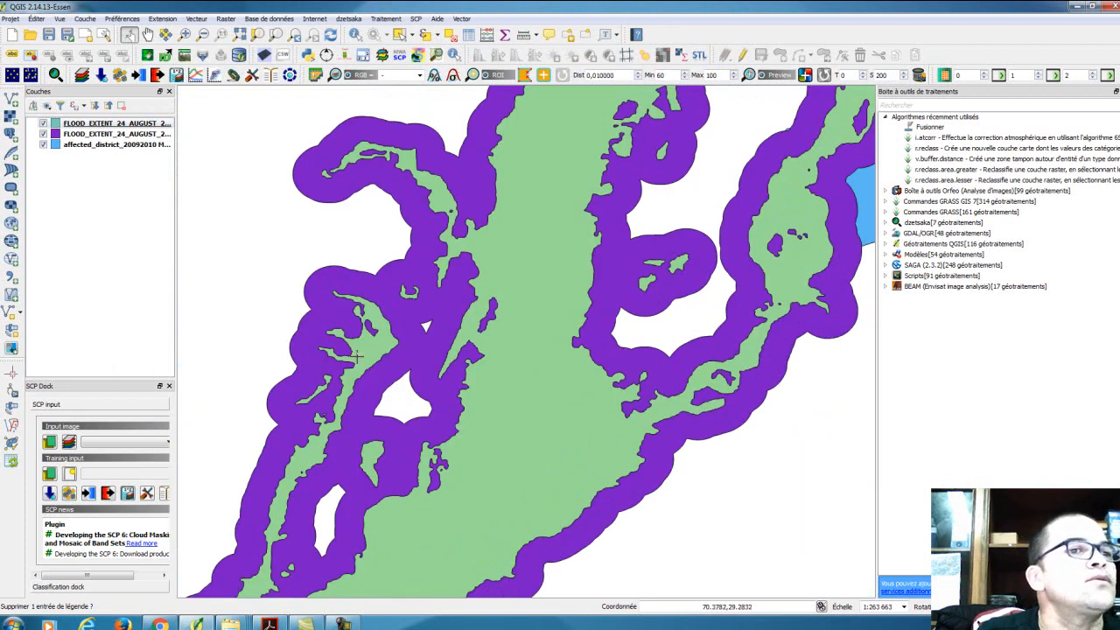
left_click(43, 135)
left_click(43, 134)
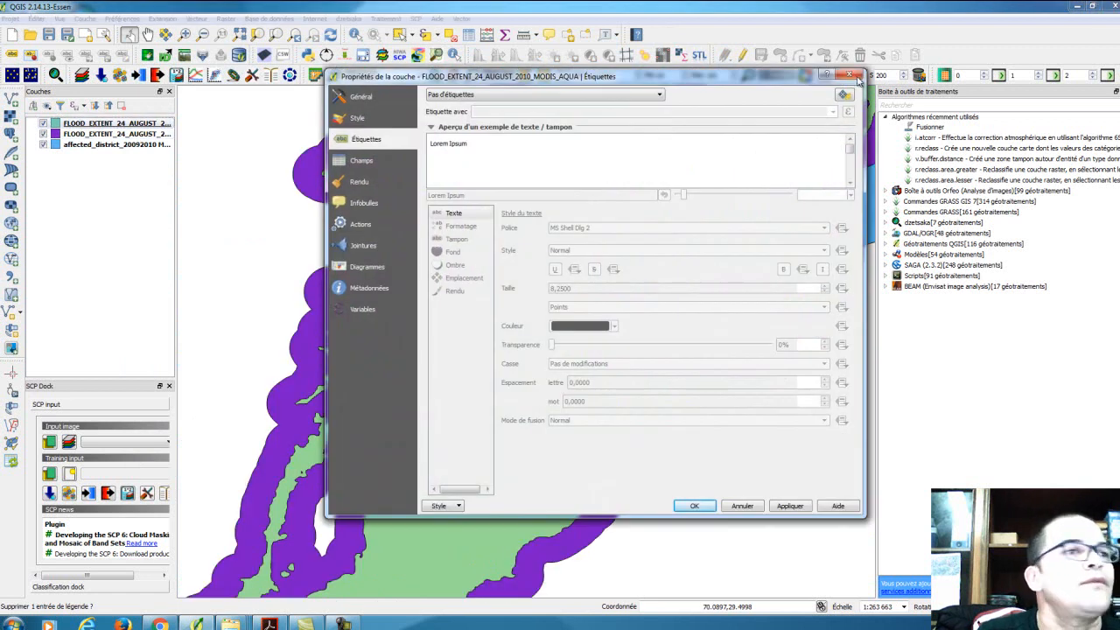
left_click(858, 74)
Add 10m_river_lake_centerlines.shp from 3 Add Attribute Selection > SHAPEFILE > HYDRO as a vector layer.
left_click(11, 102)
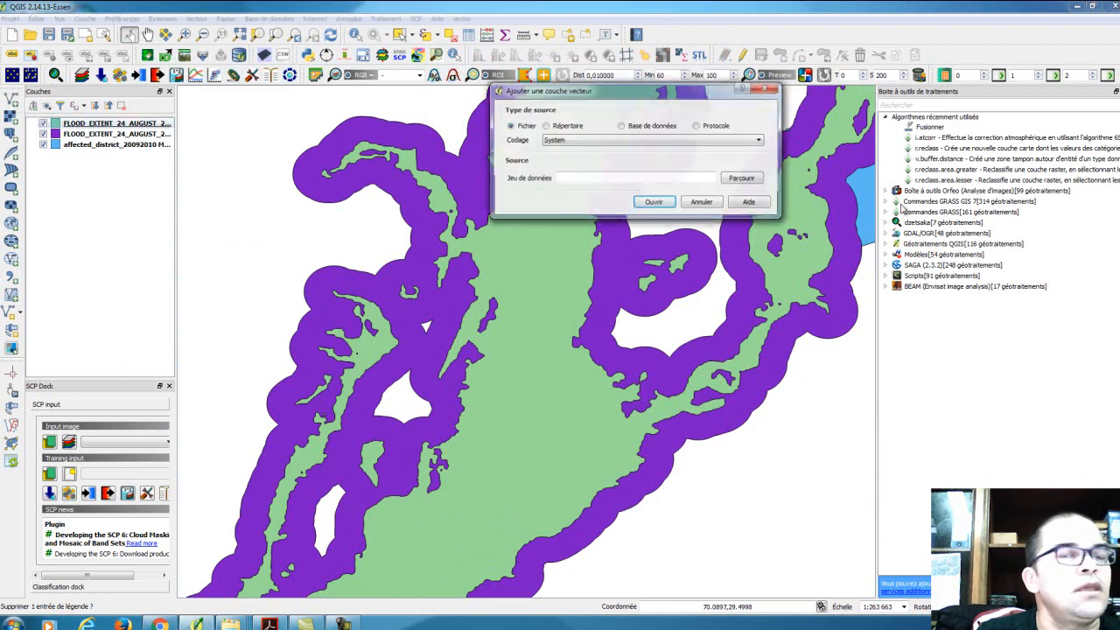
left_click(742, 178)
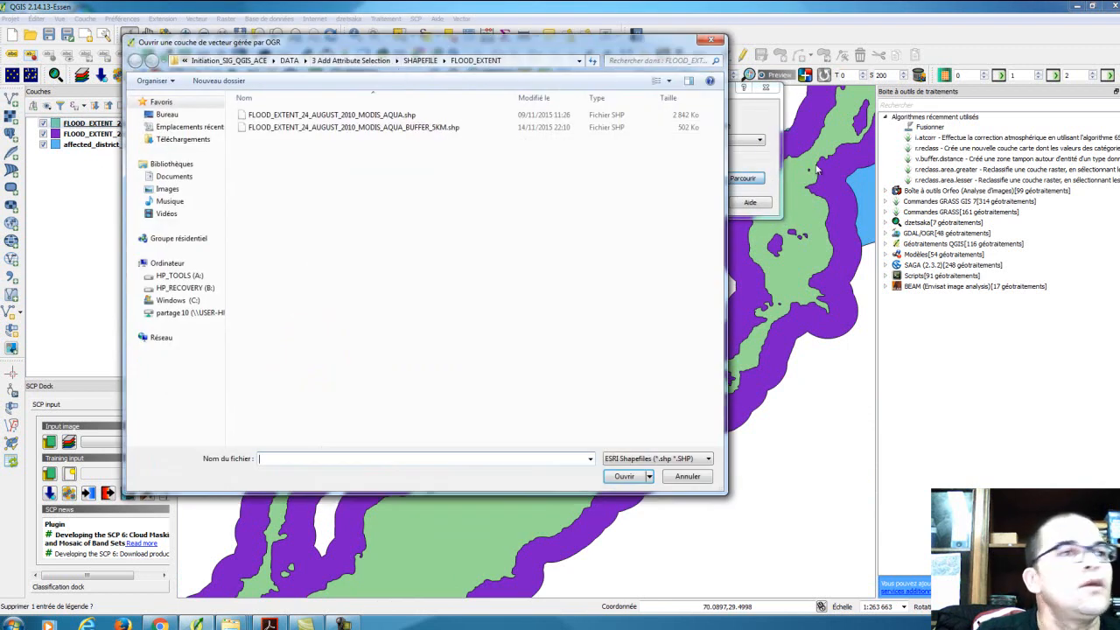
left_click(366, 62)
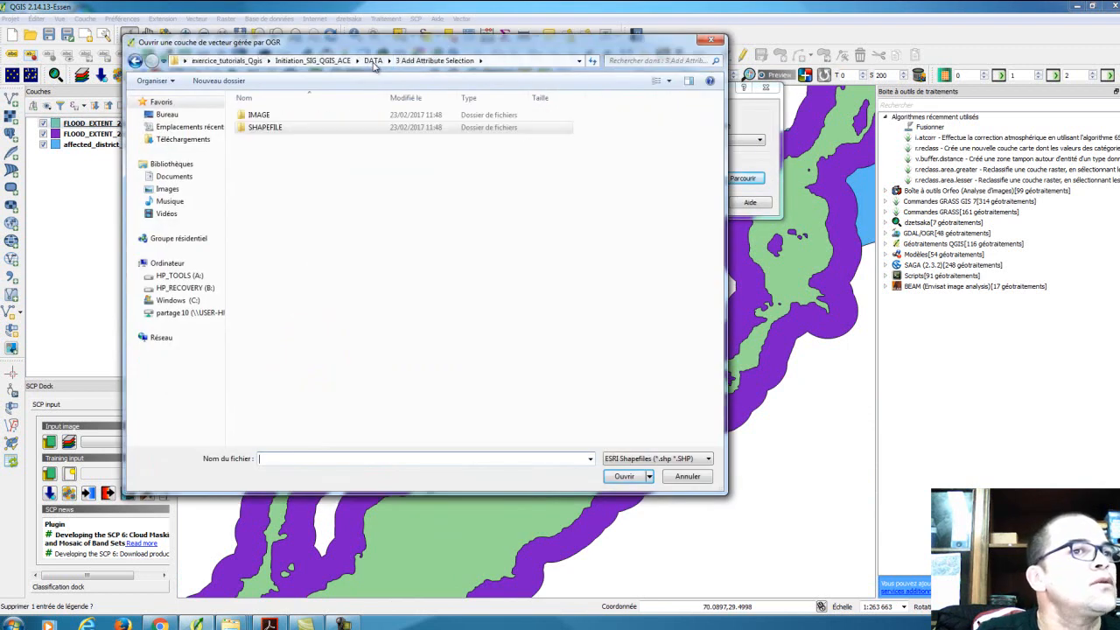
double_click(289, 128)
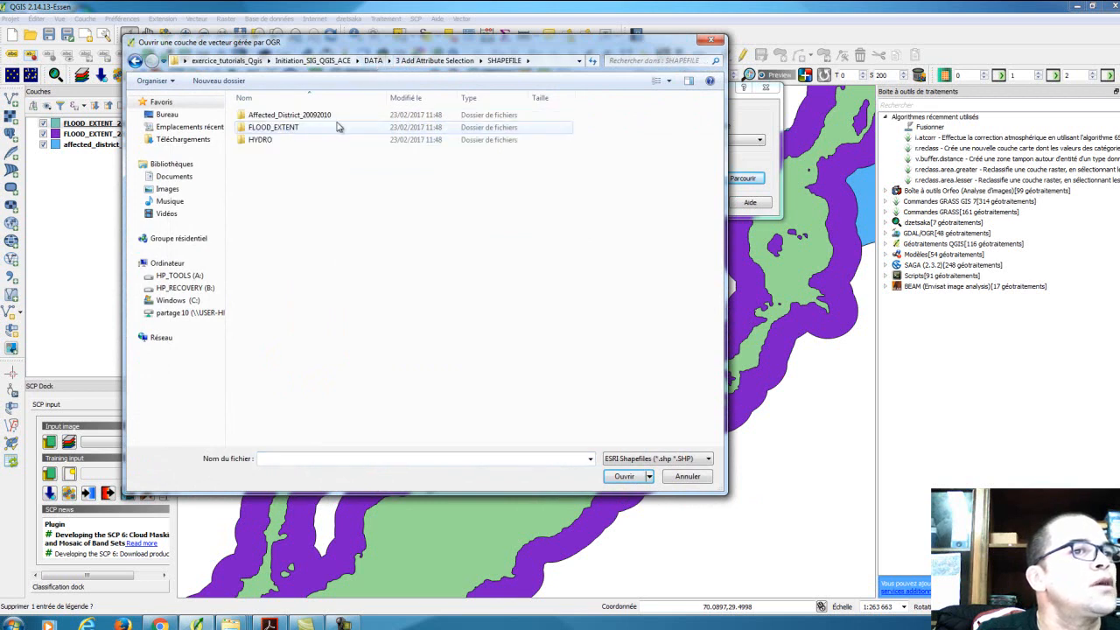
double_click(296, 143)
left_click(303, 115)
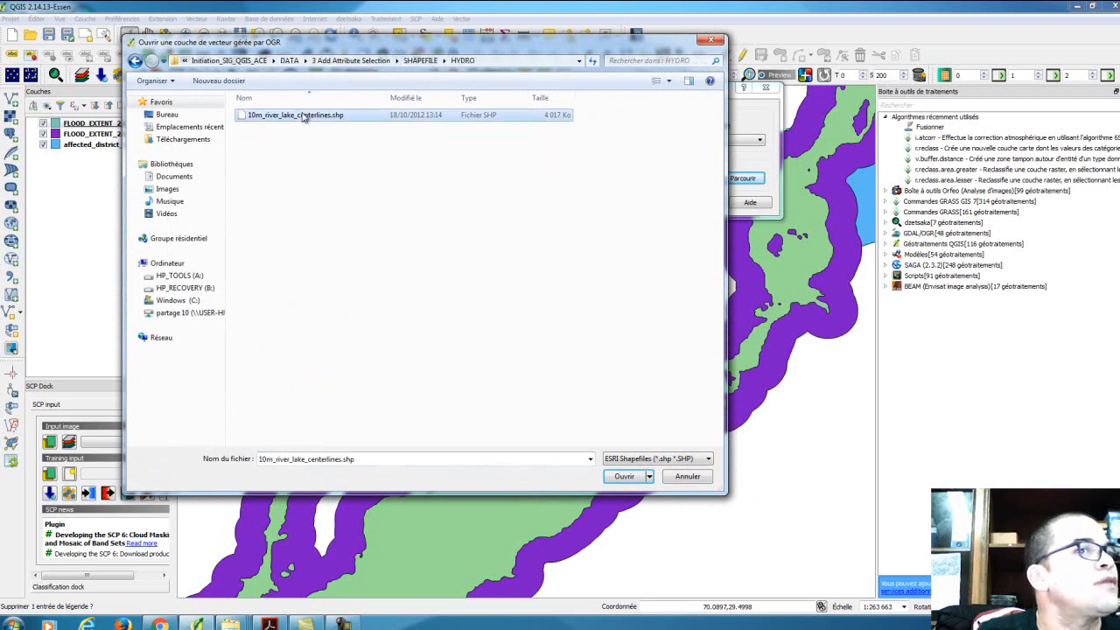
left_click(626, 478)
left_click(653, 202)
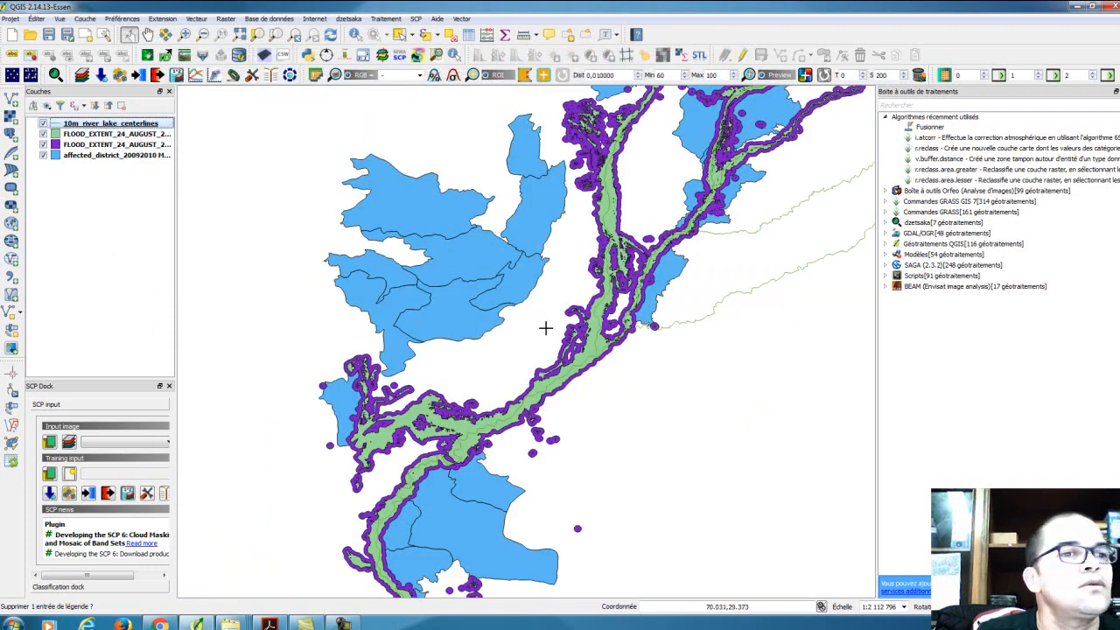
Examine the course of the river and lake centerlines around the flooded area and farther east.
scroll(554, 347, "down", 2)
scroll(662, 374, "up", 2)
left_click_drag(660, 400, 468, 305)
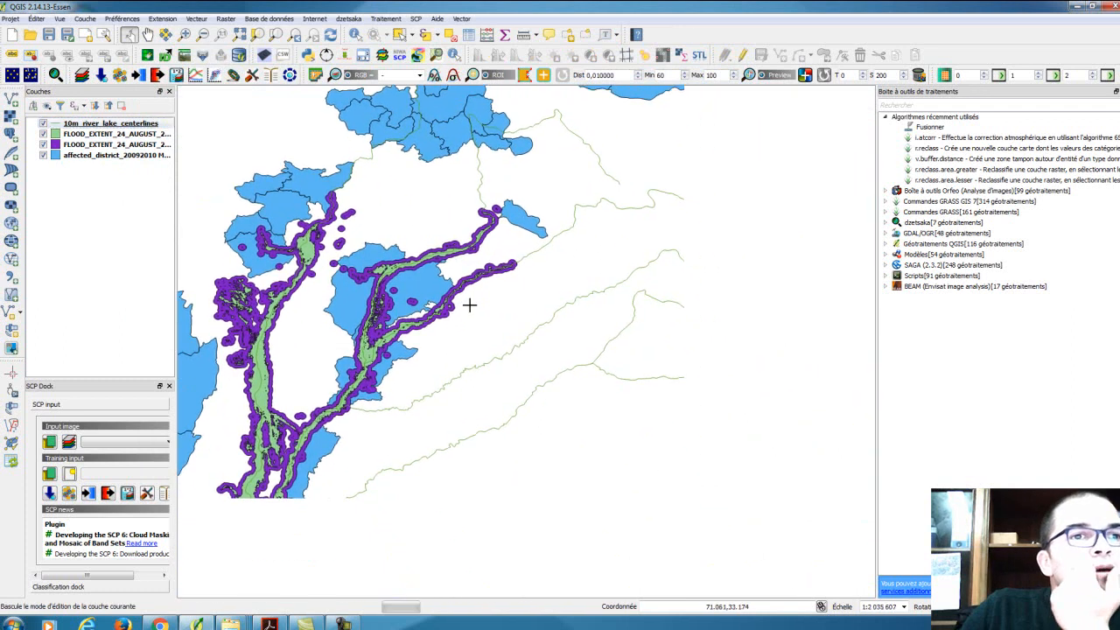
scroll(460, 275, "up", 1)
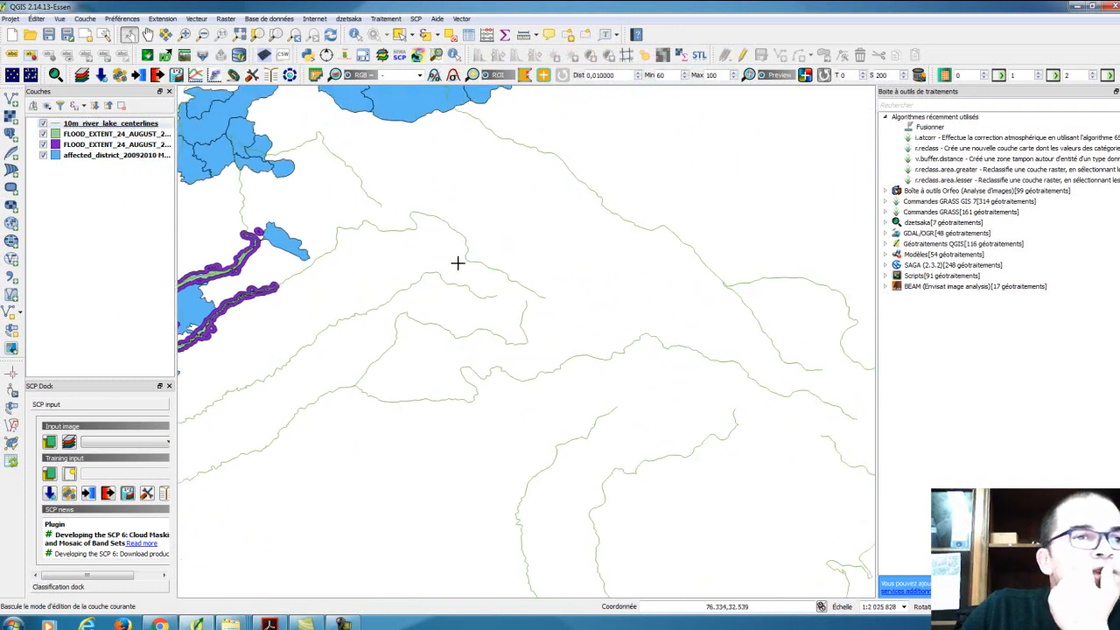
scroll(475, 260, "up", 1)
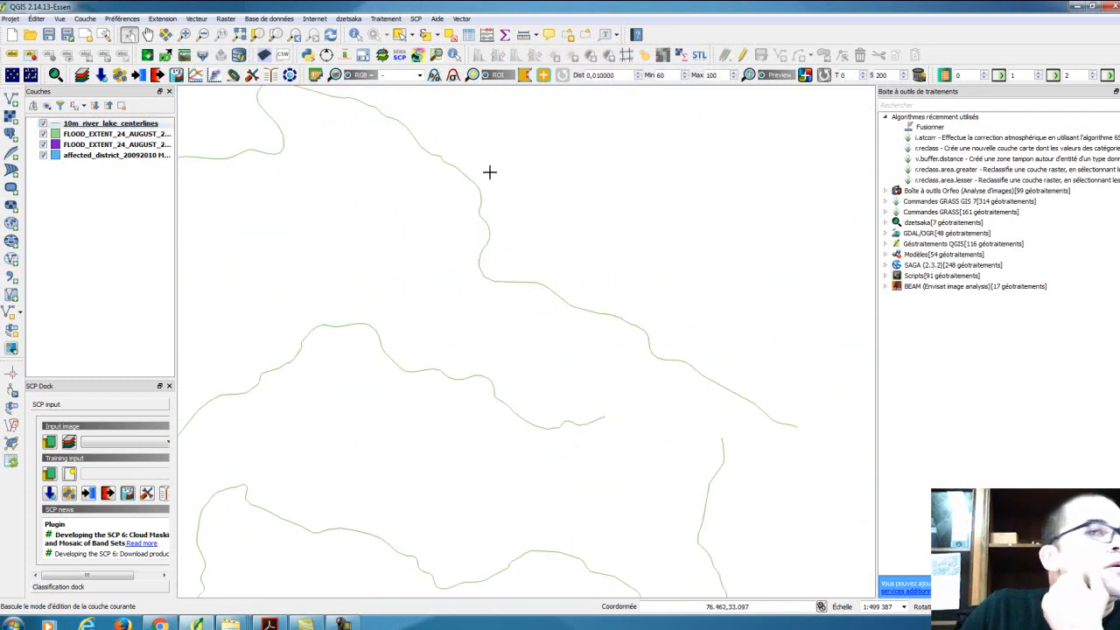
scroll(480, 223, "down", 1)
Look at the layer properties of 10m_river_lake_centerlines and close them.
left_click(77, 125)
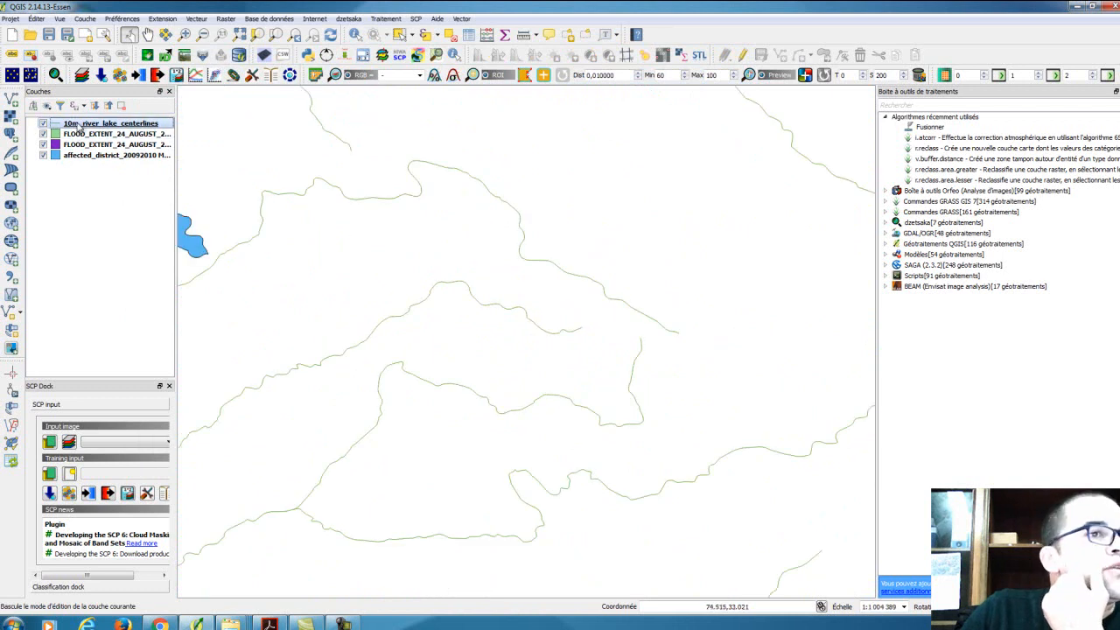
double_click(87, 126)
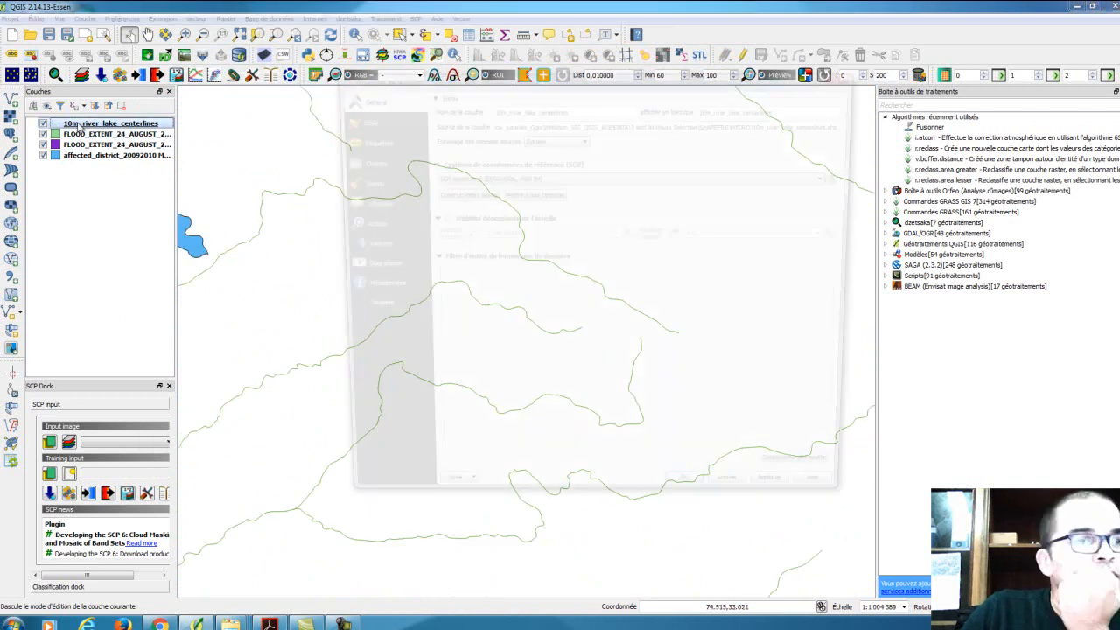
left_click_drag(455, 82, 719, 132)
left_click(1040, 134)
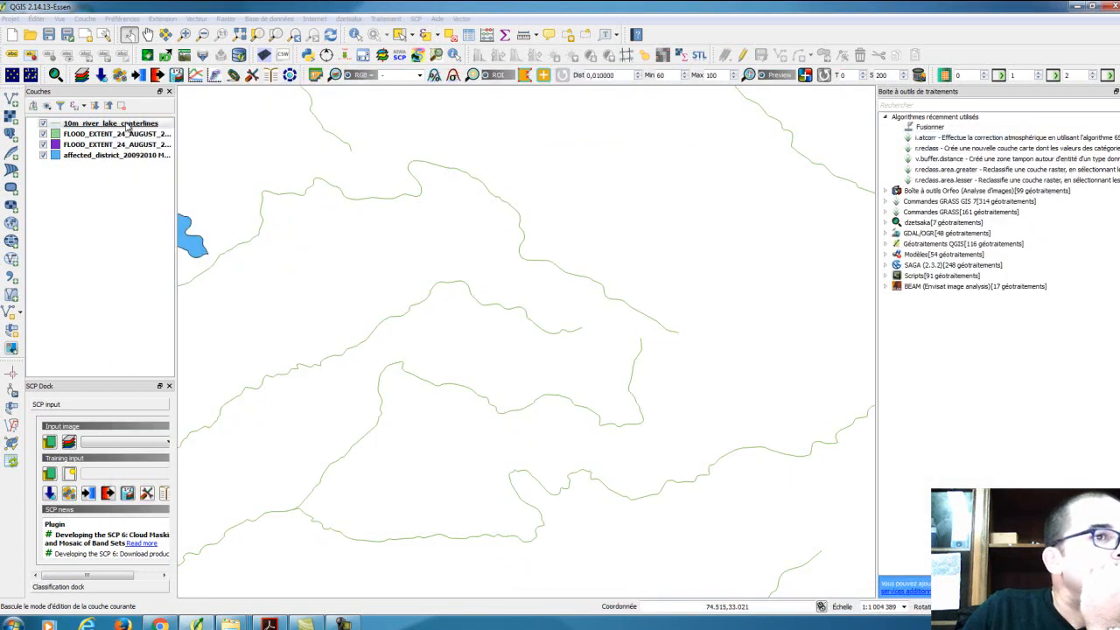
Open the style settings in the properties of the 10m_river_lake_centerlines layer.
right_click(126, 123)
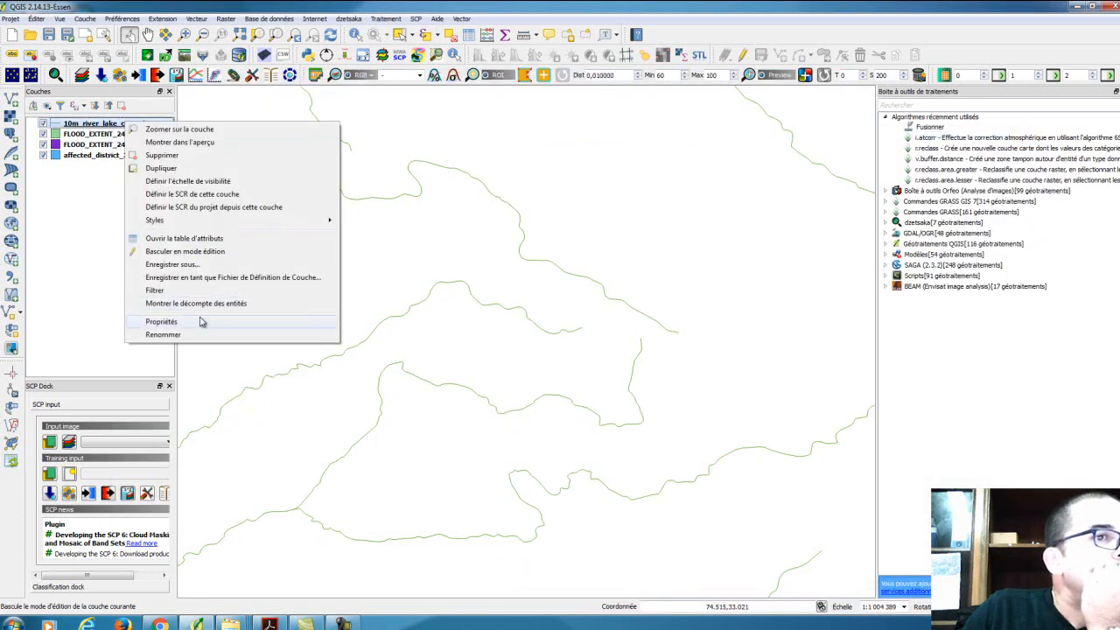
left_click(100, 125)
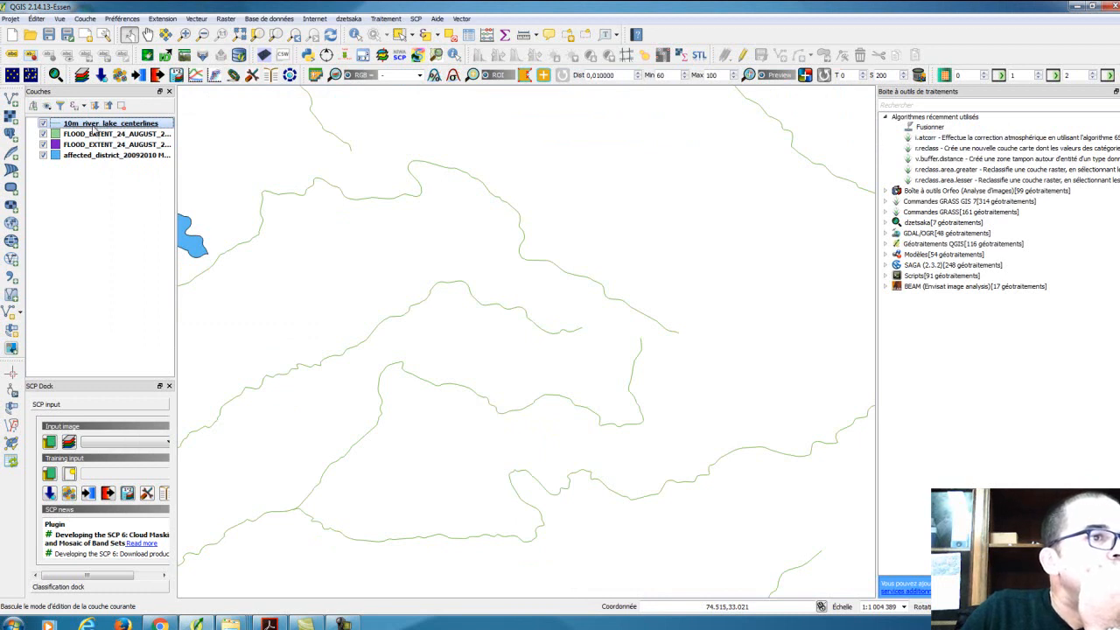
double_click(93, 127)
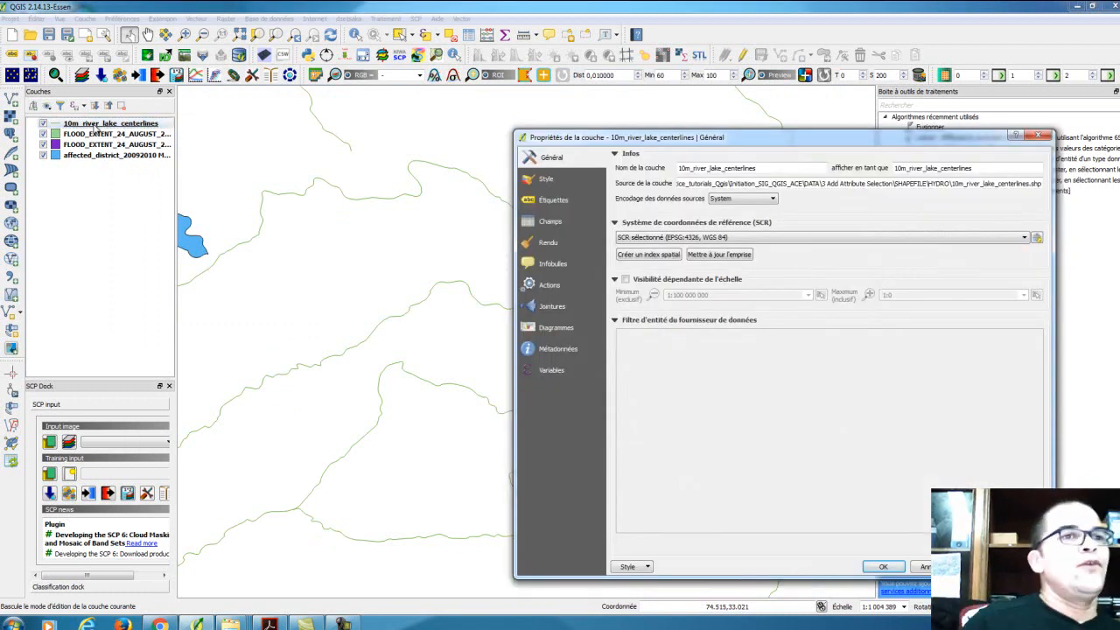
left_click_drag(717, 132, 429, 70)
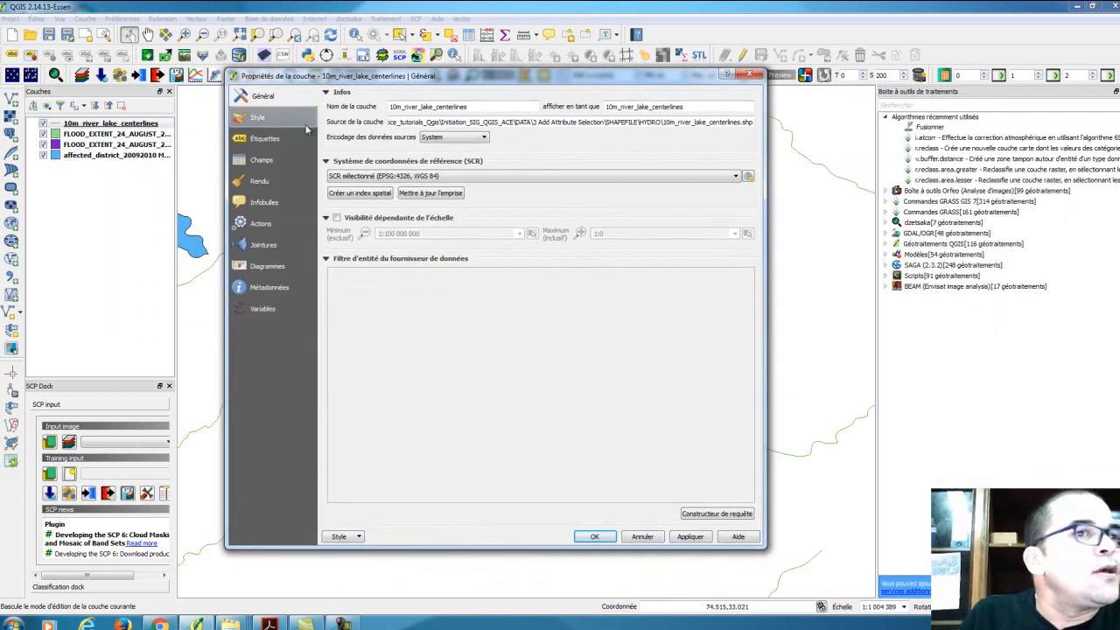
left_click(277, 119)
Set the river centerlines' style to Catégorisé using the Name column.
left_click(401, 93)
left_click(401, 95)
left_click(405, 94)
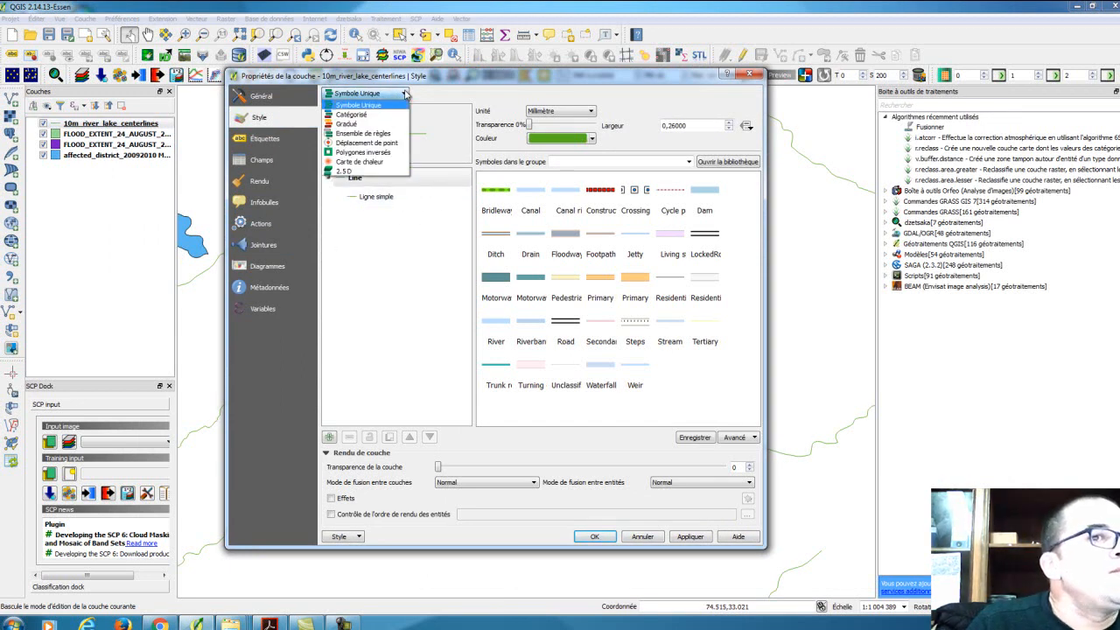
left_click(366, 115)
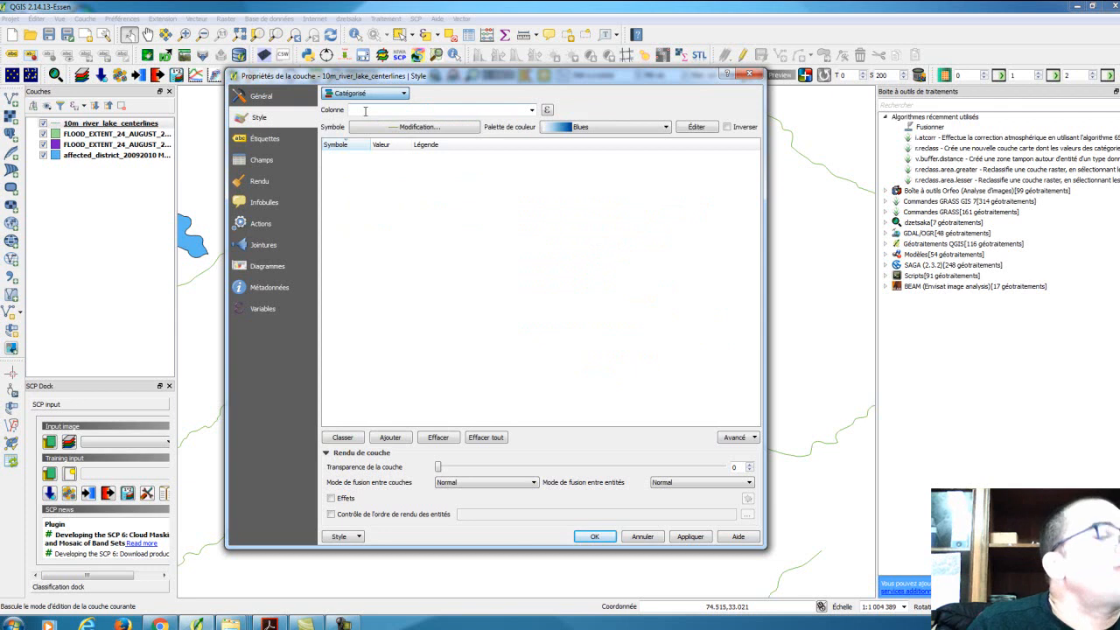
left_click(532, 111)
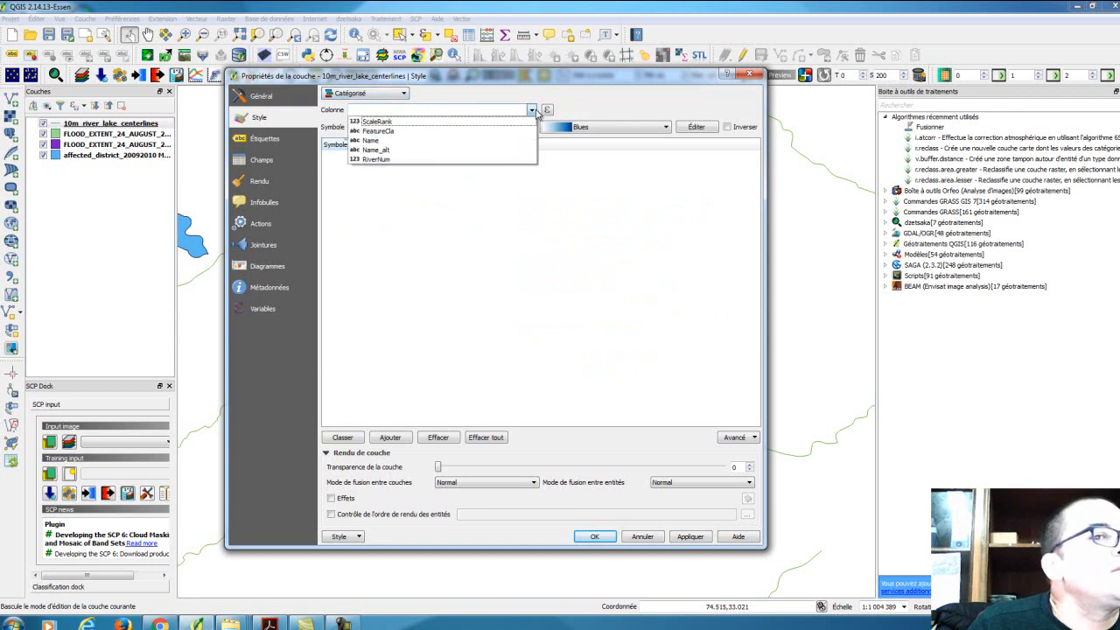
left_click(408, 140)
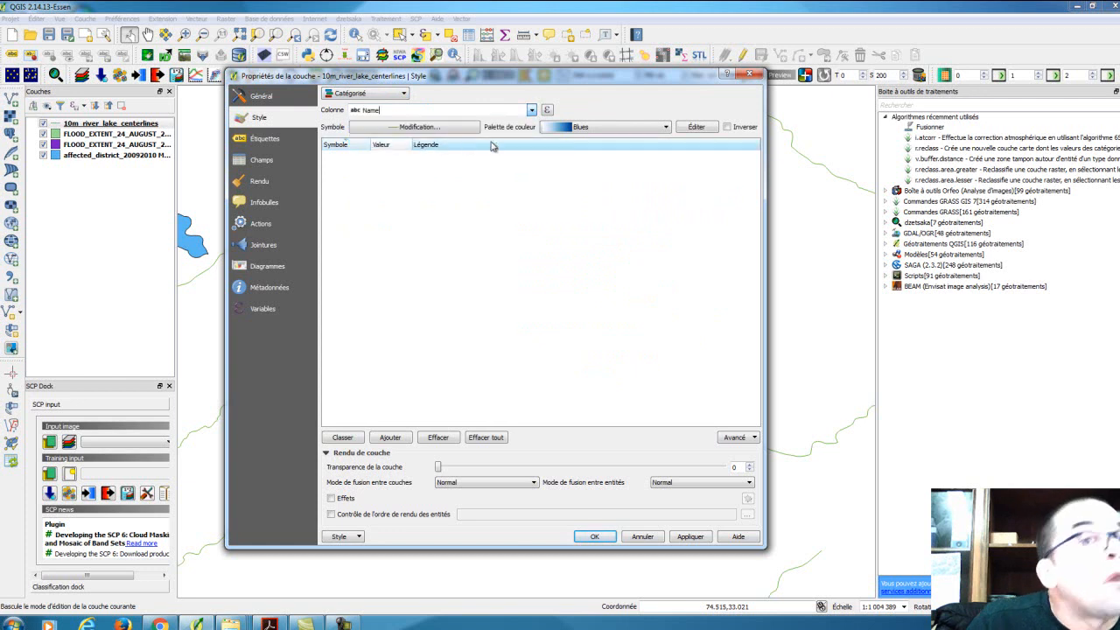
Classify the river names with the Couleurs au hasard palette, accepting the high number of classes, and review the available columns.
left_click(658, 128)
left_click_drag(667, 157, 667, 219)
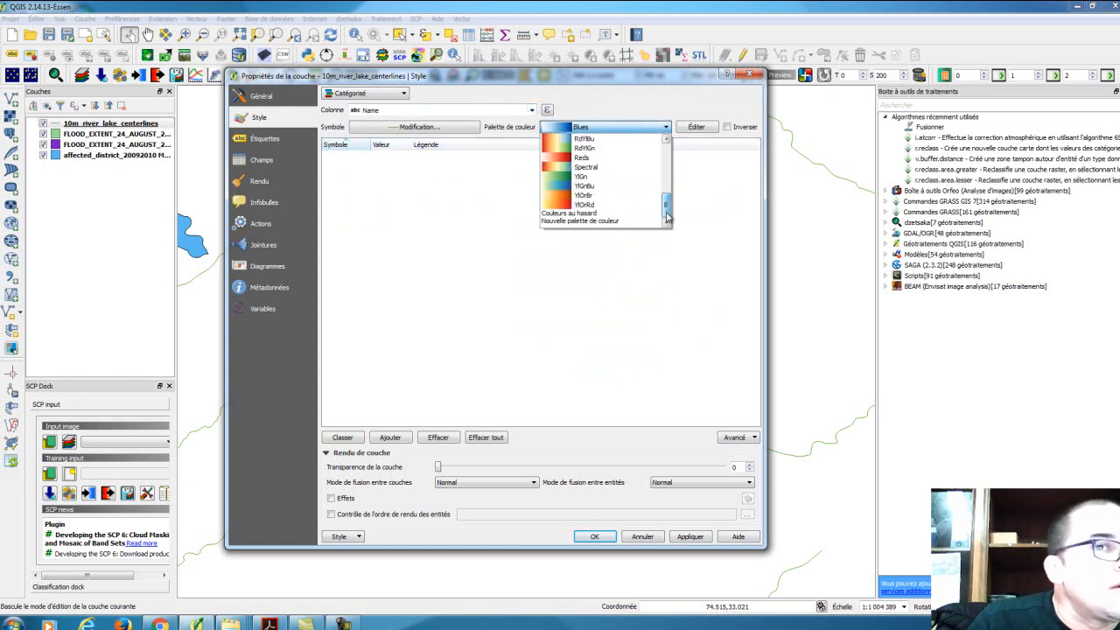
left_click(604, 217)
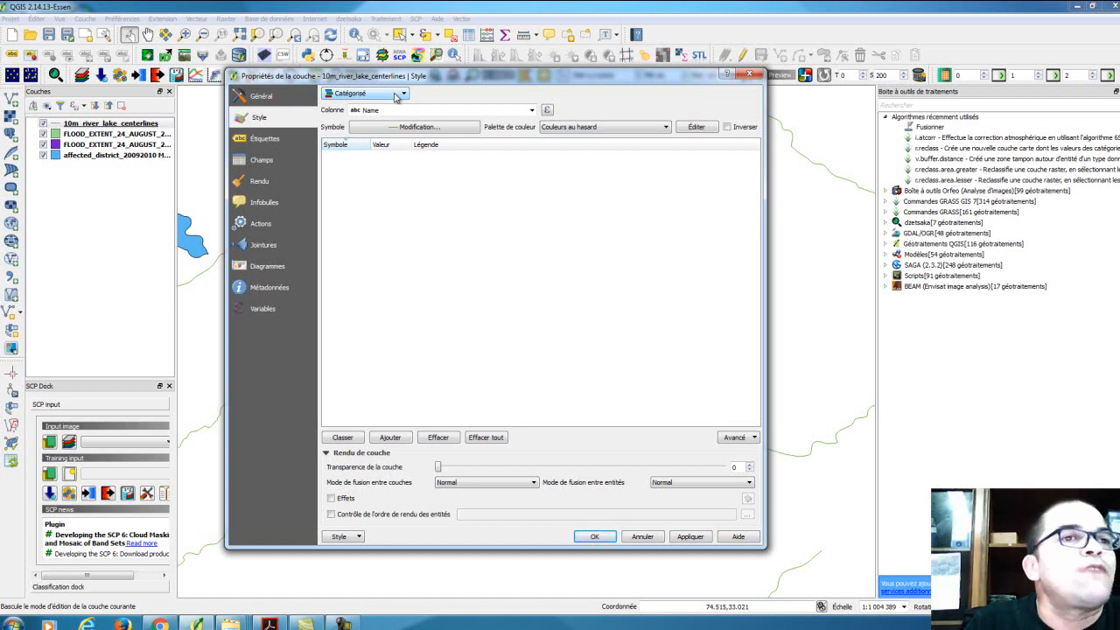
left_click(586, 127)
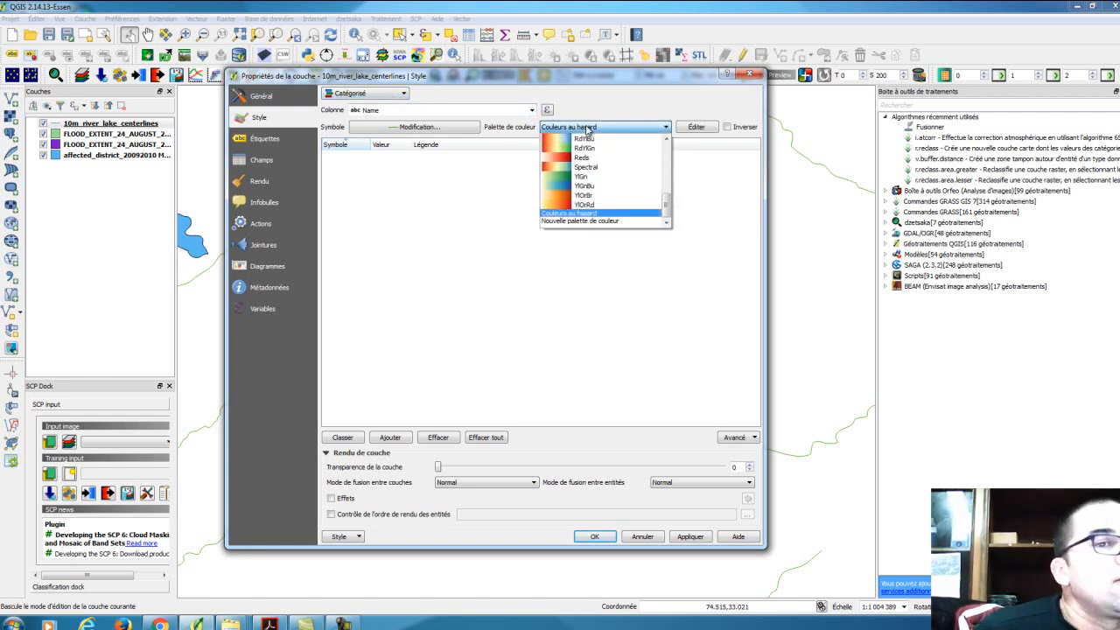
left_click(586, 128)
left_click(343, 437)
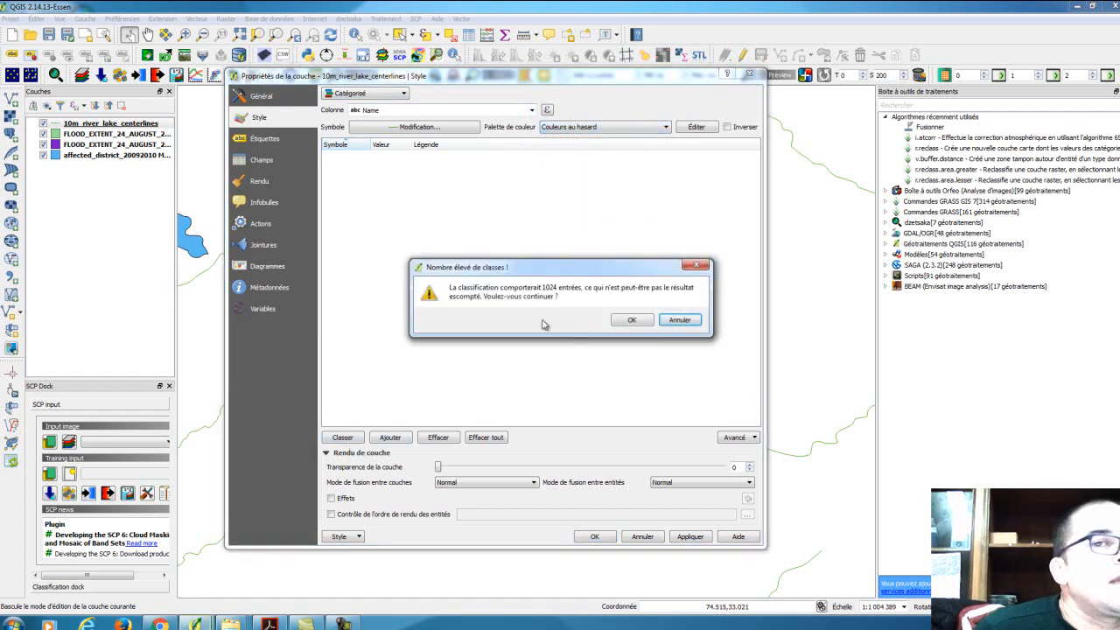
left_click(631, 320)
left_click_drag(757, 157, 735, 121)
left_click(531, 111)
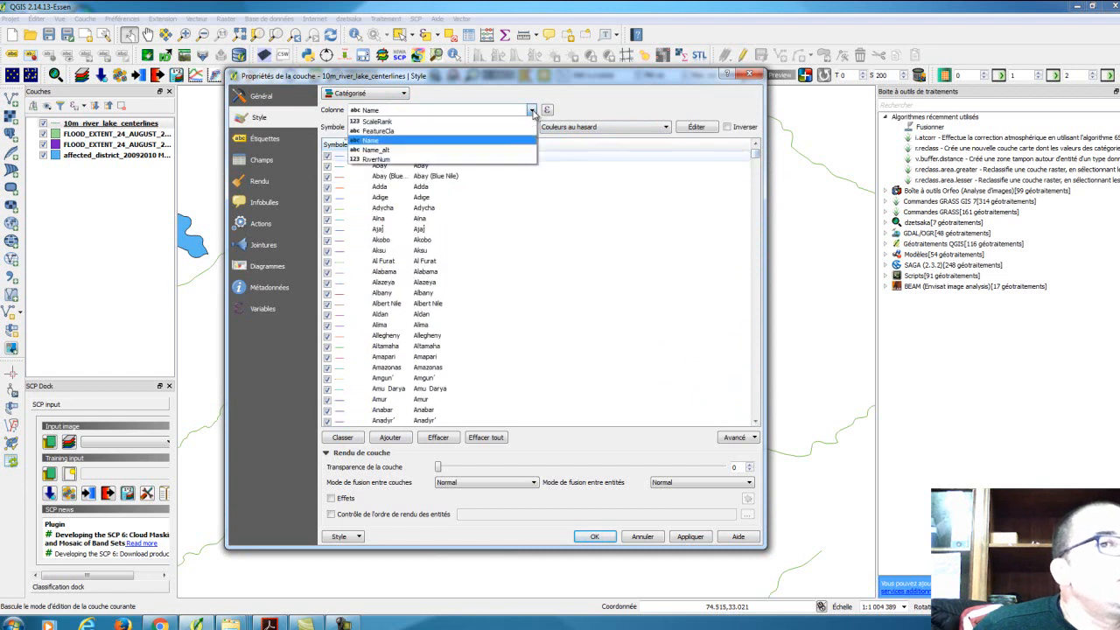
scroll(531, 111, "down", 1)
left_click(531, 110)
Return the river centerlines to Symbole Unique and change the Ligne simple color to blue.
left_click(401, 93)
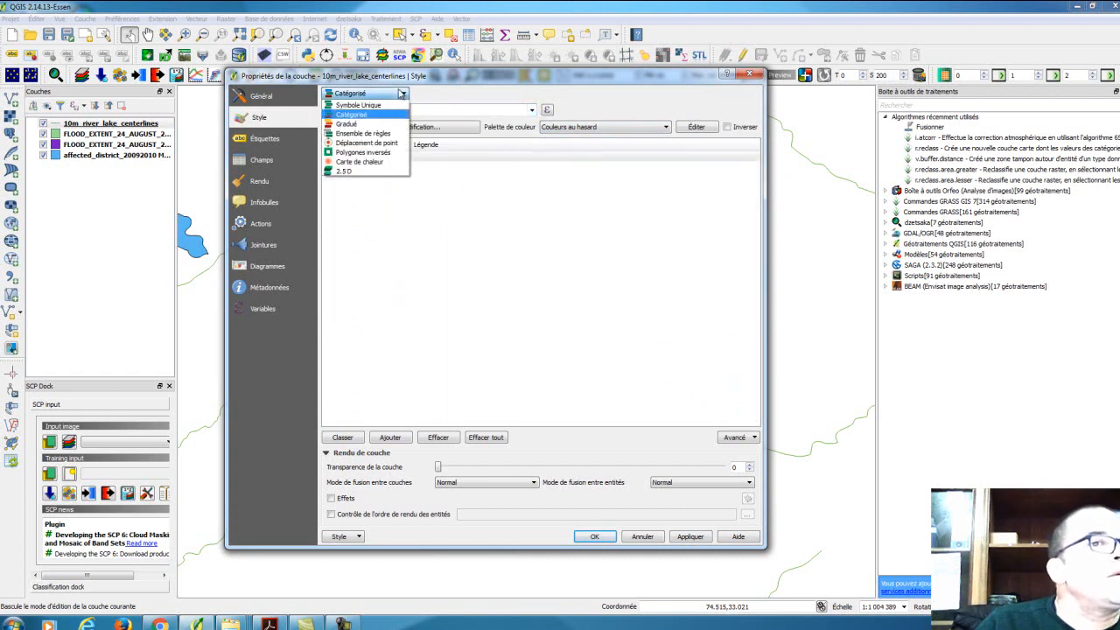
left_click(396, 102)
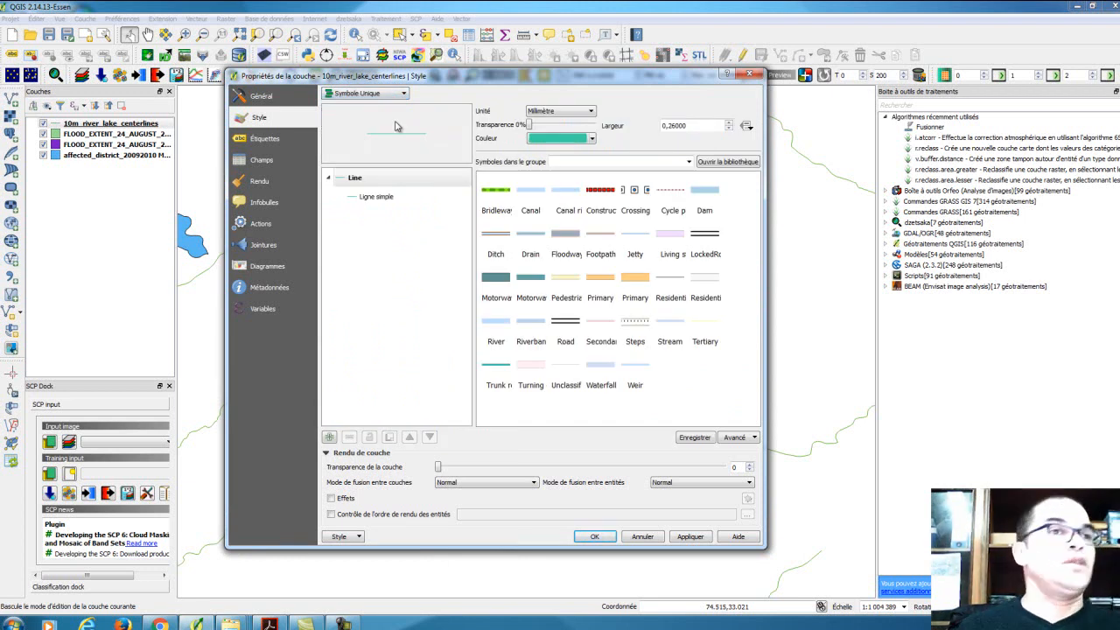
left_click(373, 201)
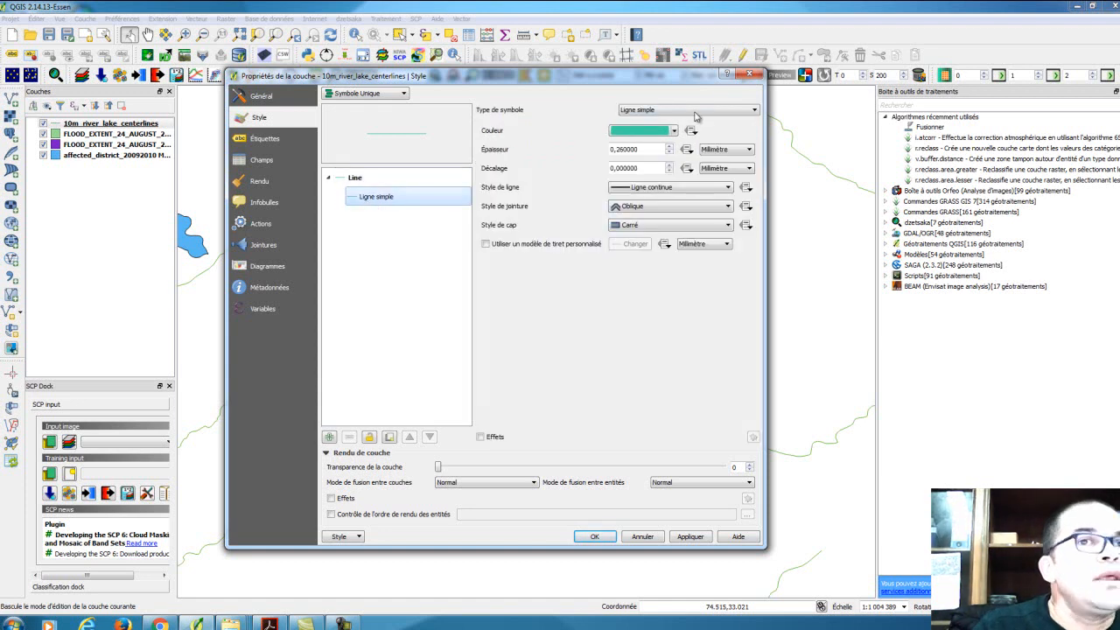
left_click(675, 132)
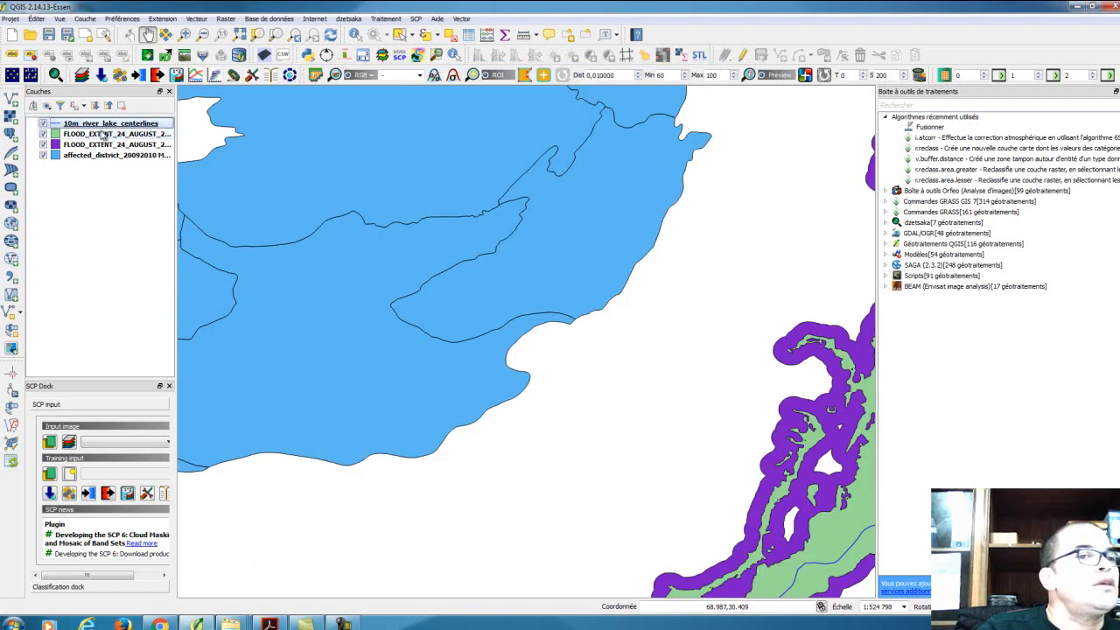
View the flood extent layer over a wider map area, look at its layer properties and close them.
left_click(103, 133)
scroll(471, 278, "down", 3)
scroll(210, 224, "up", 1)
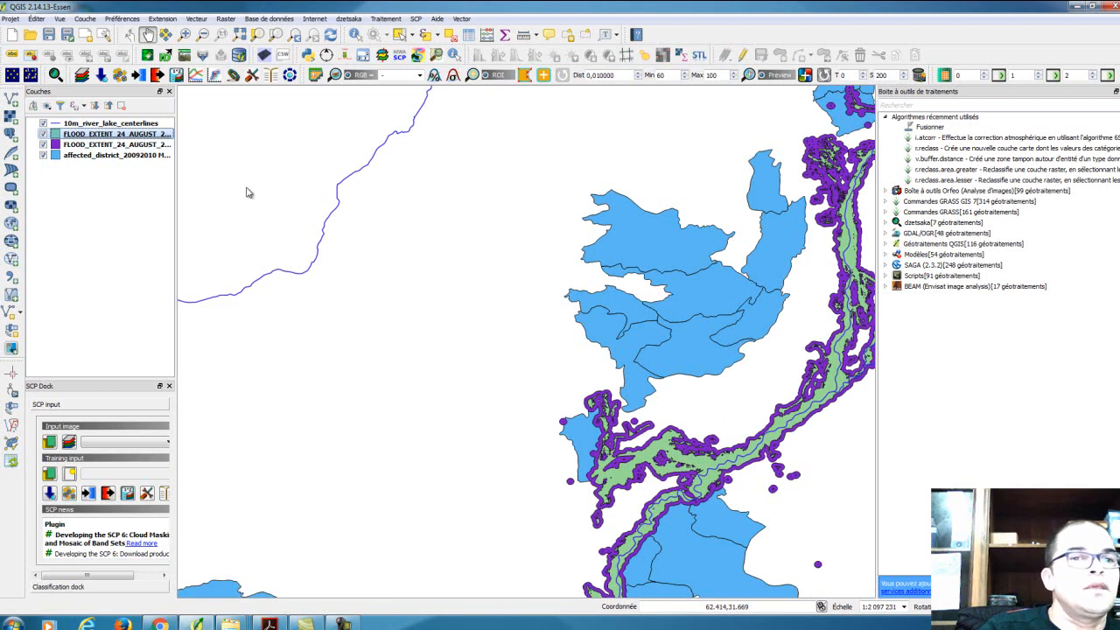
left_click(751, 76)
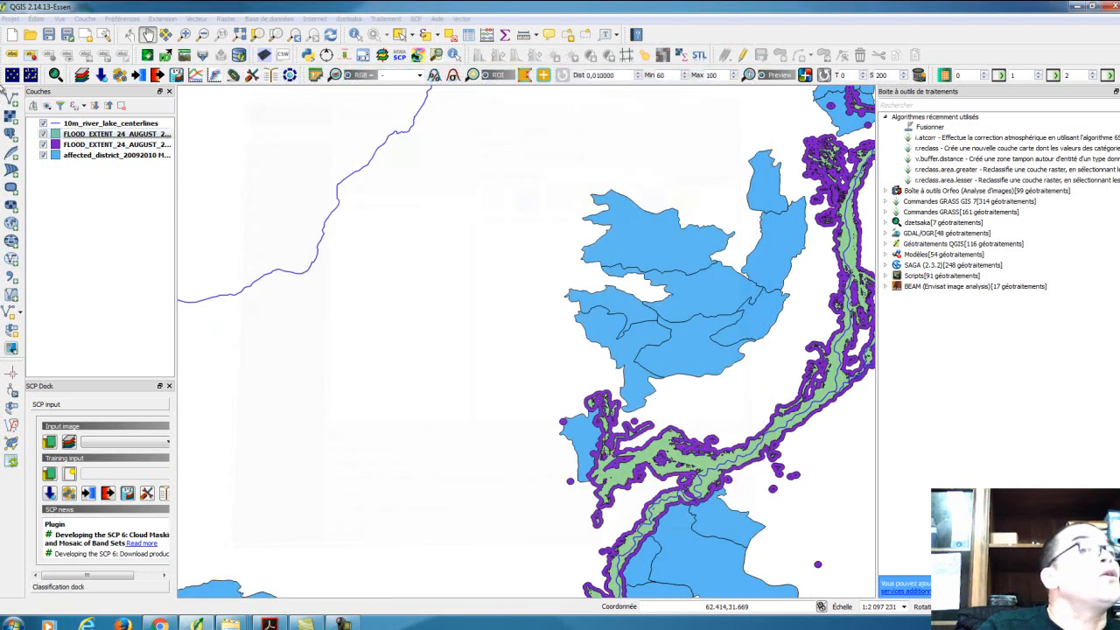
Look at the base map providers offered by the OpenLayers plugin.
left_click(311, 21)
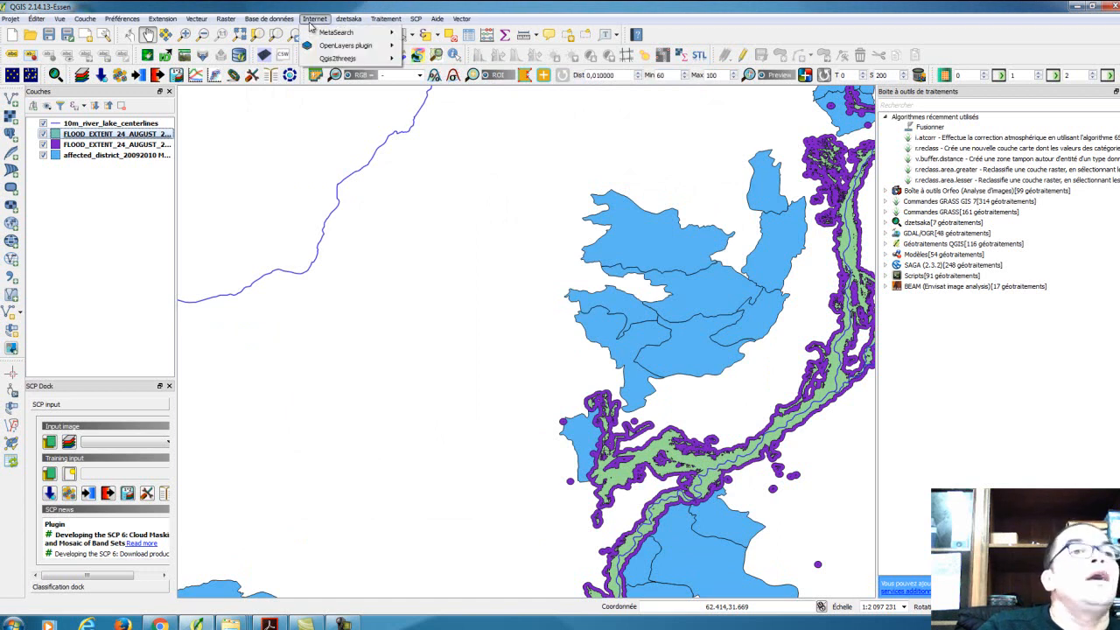
mouse_move(322, 46)
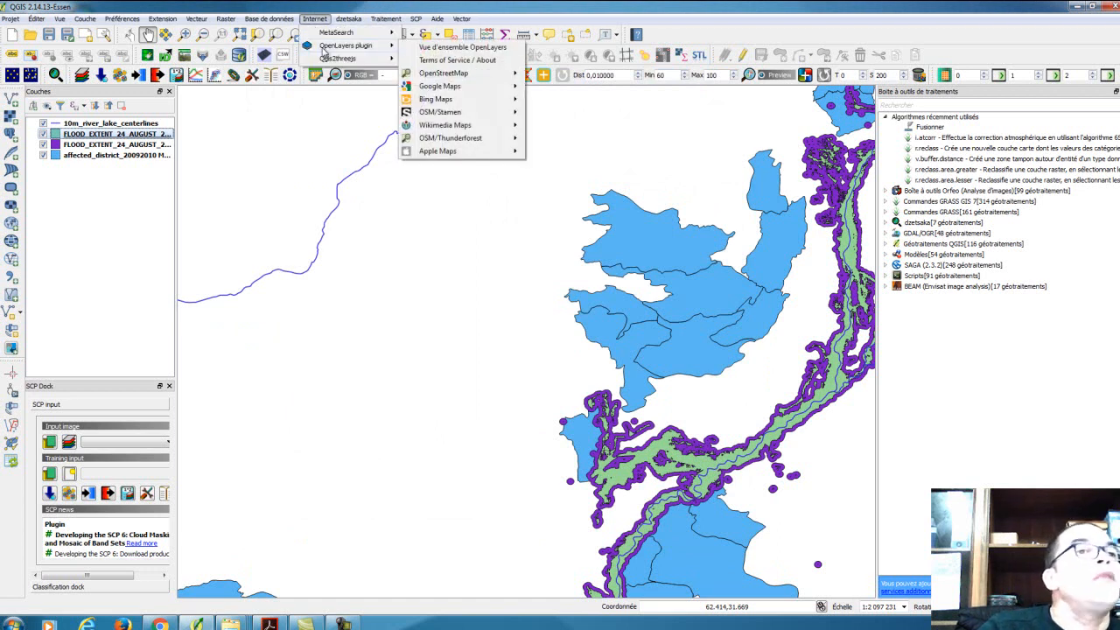
left_click(341, 5)
left_click(147, 34)
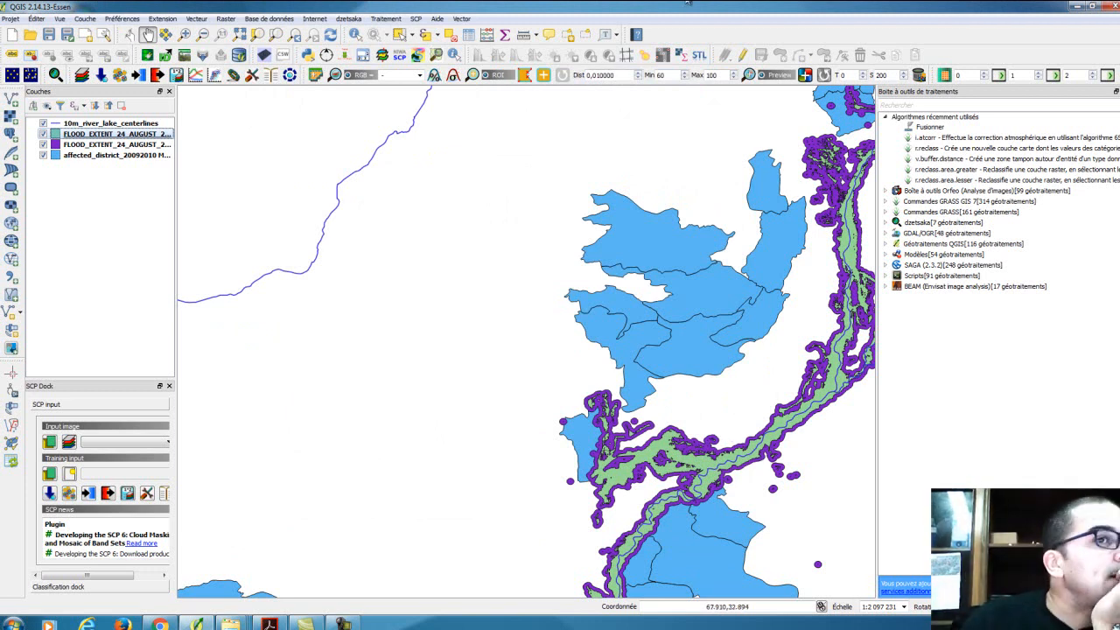
Search all extensions for OpenLayers, view the details of OpenLayers Plugin and close the extension manager.
left_click(145, 20)
mouse_move(161, 18)
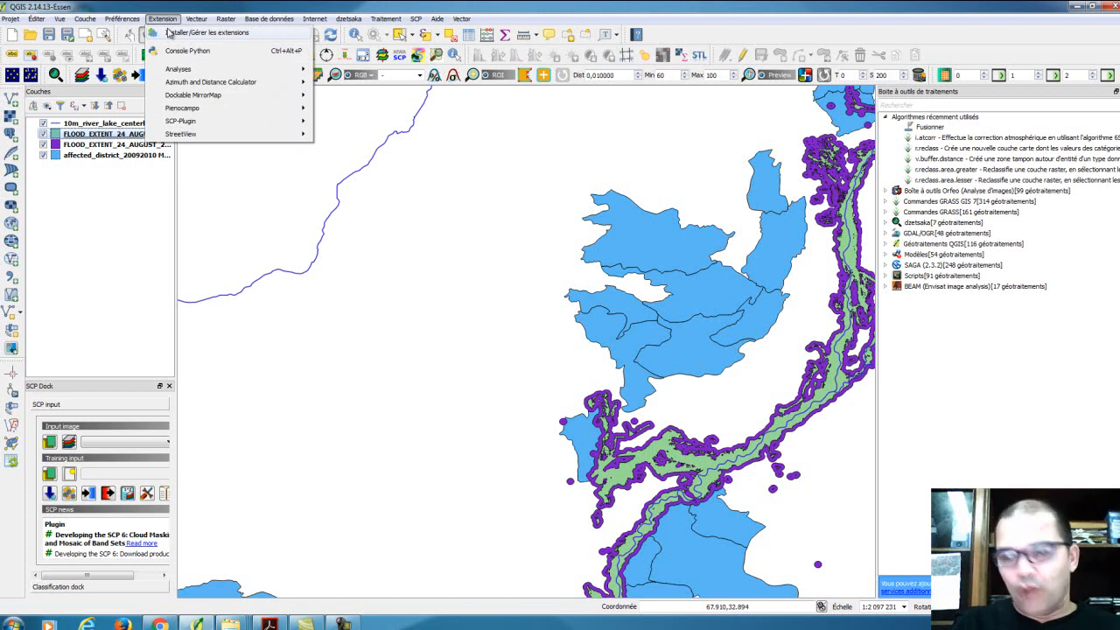
left_click(170, 32)
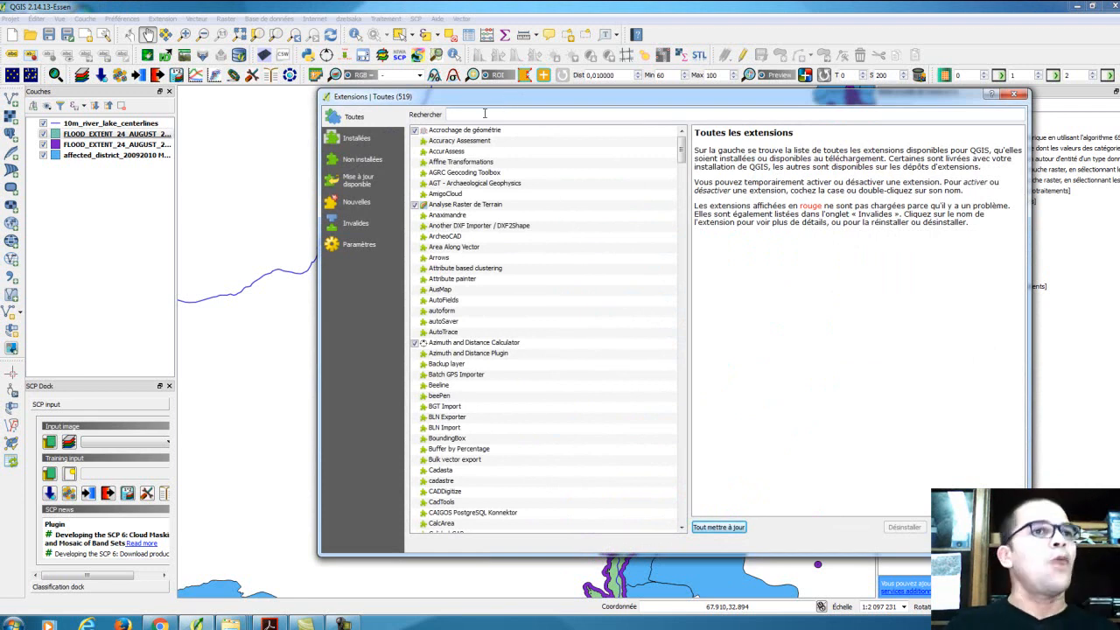
type("pen")
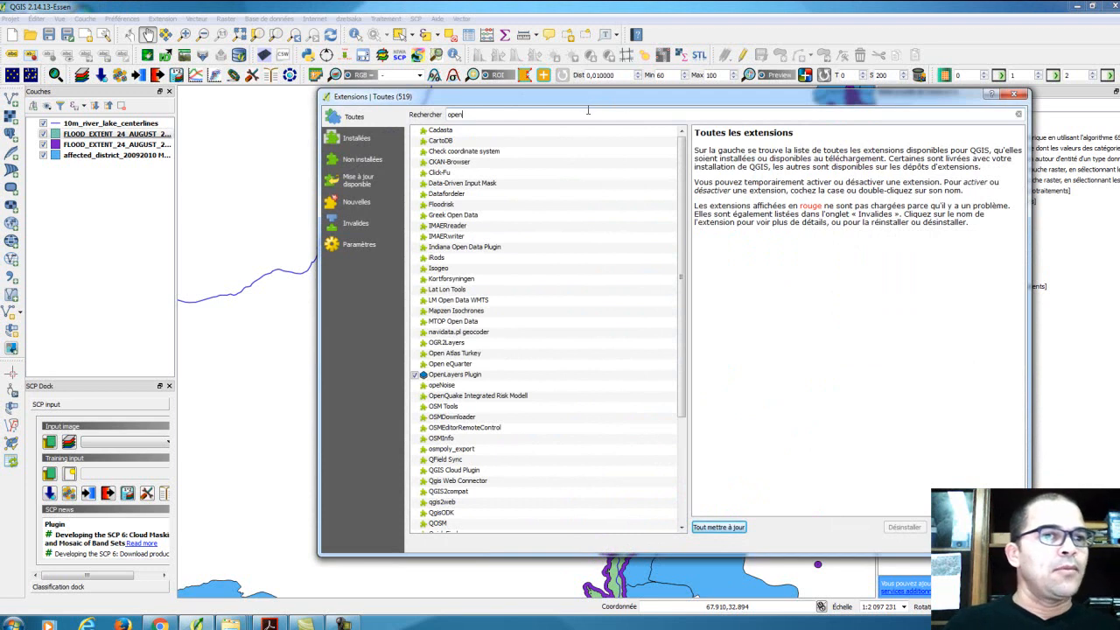
left_click(515, 115)
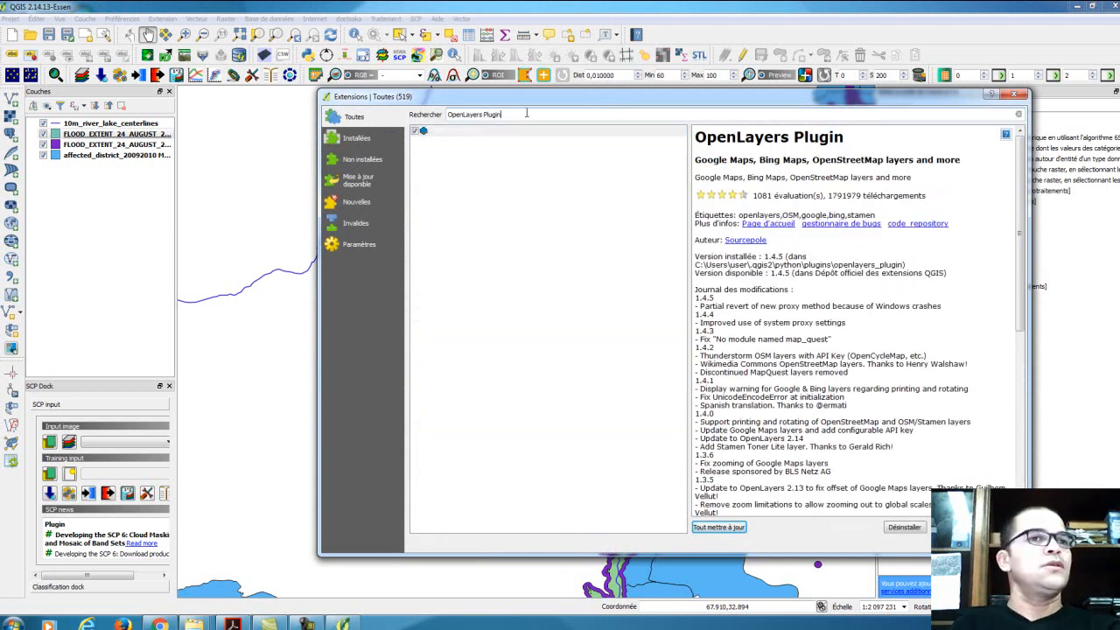
key("BackSpace")
key("BackSpace")
key("BackSpace")
key("BackSpace")
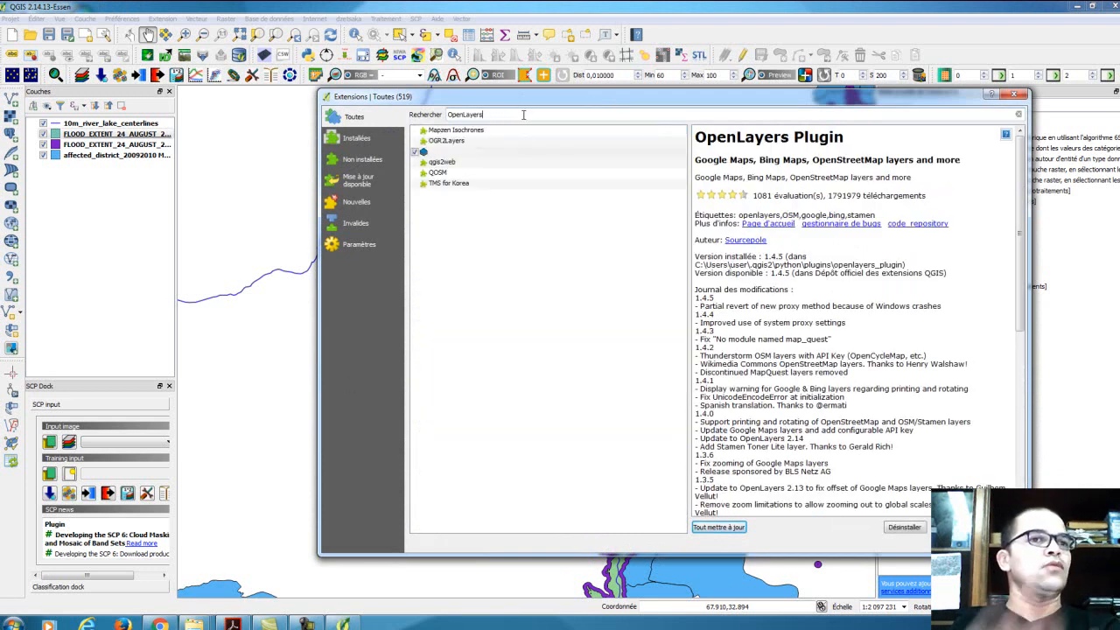
left_click(491, 153)
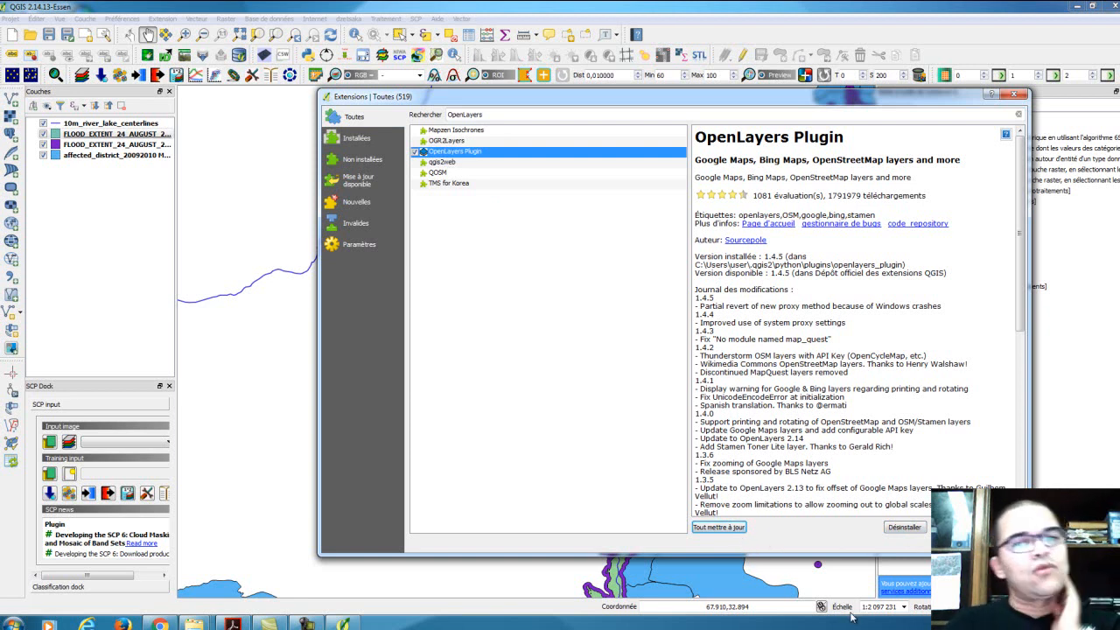
left_click(1015, 97)
Add the Bing Aerial with labels base map through the OpenLayers plugin and place it beneath all the vector layers.
left_click(388, 20)
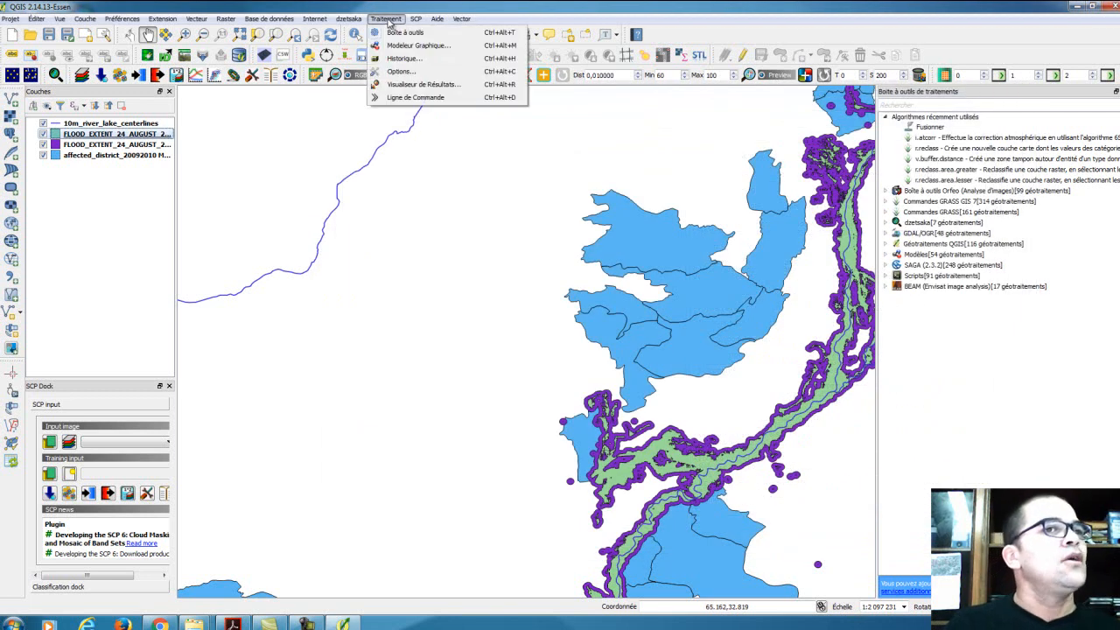
mouse_move(316, 24)
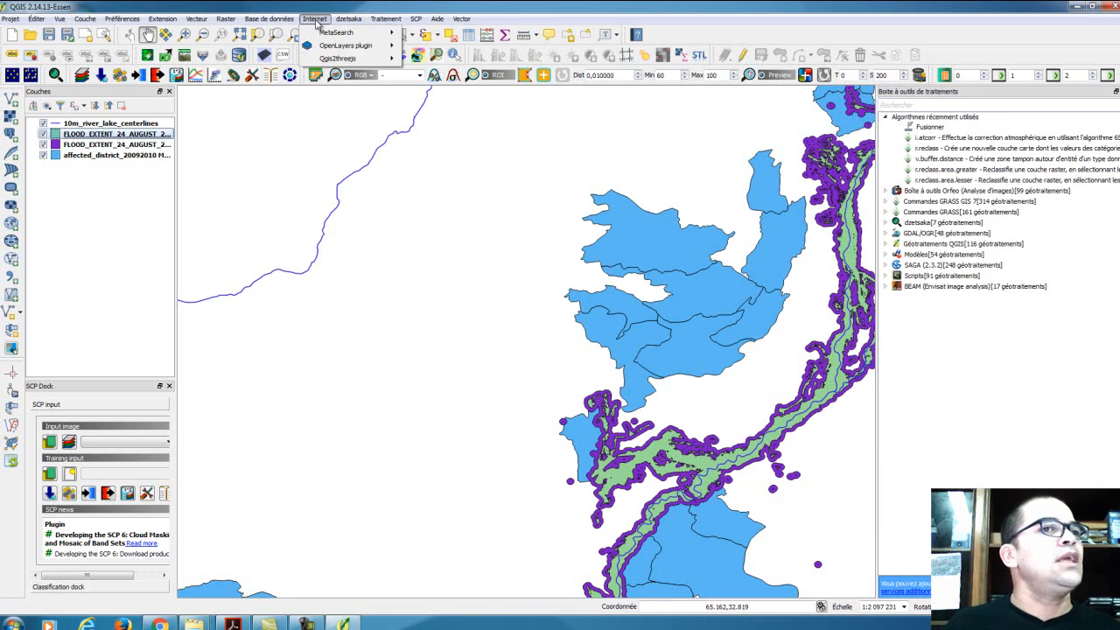
mouse_move(325, 50)
mouse_move(450, 90)
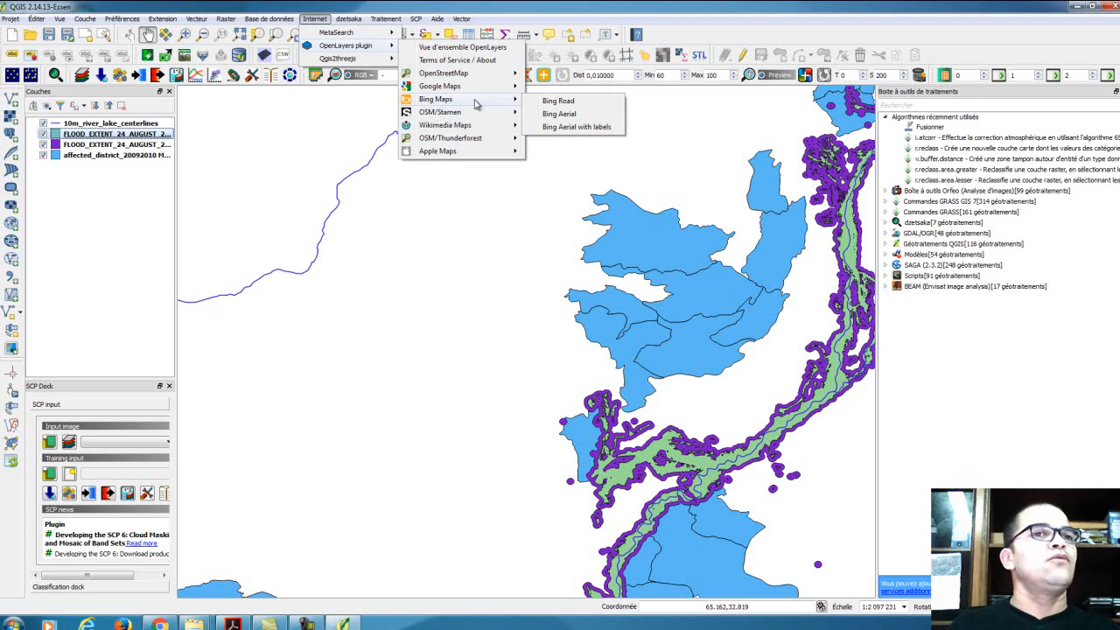
left_click(566, 129)
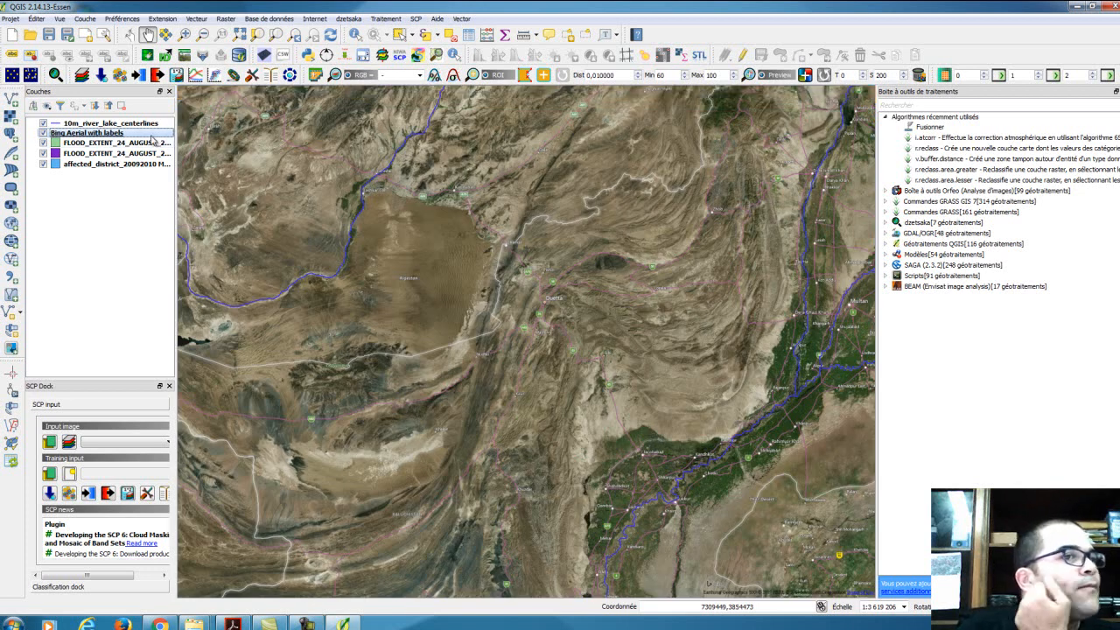
left_click_drag(154, 138, 144, 174)
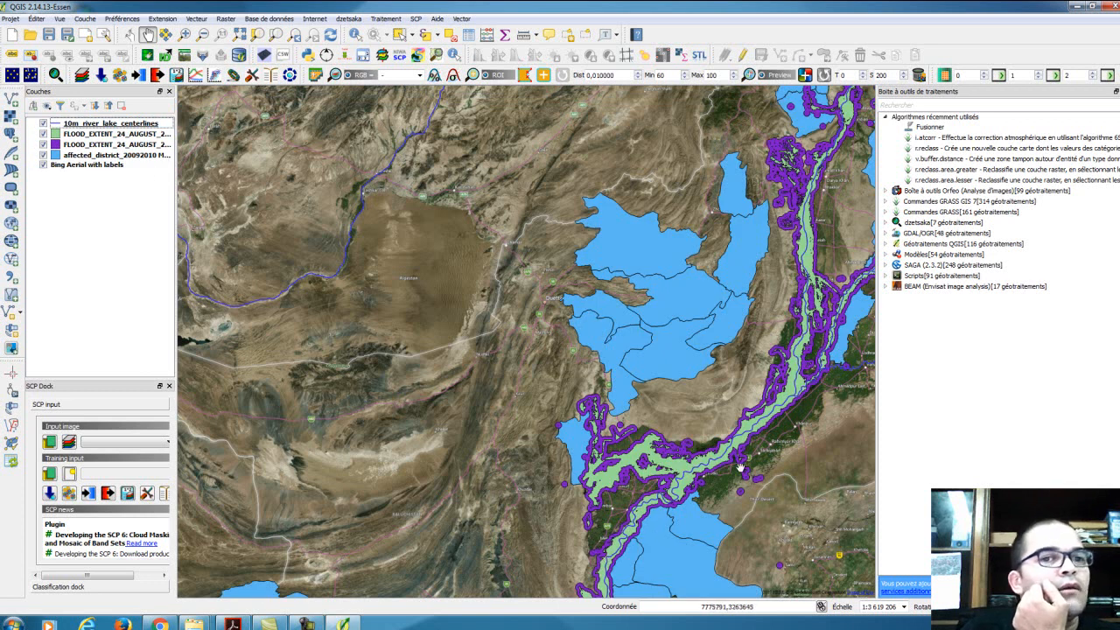
Compare the flood extent with the aerial imagery along the river, hiding the buffer layer and toggling the flood extent layer.
left_click_drag(740, 447, 574, 395)
scroll(575, 353, "up", 2)
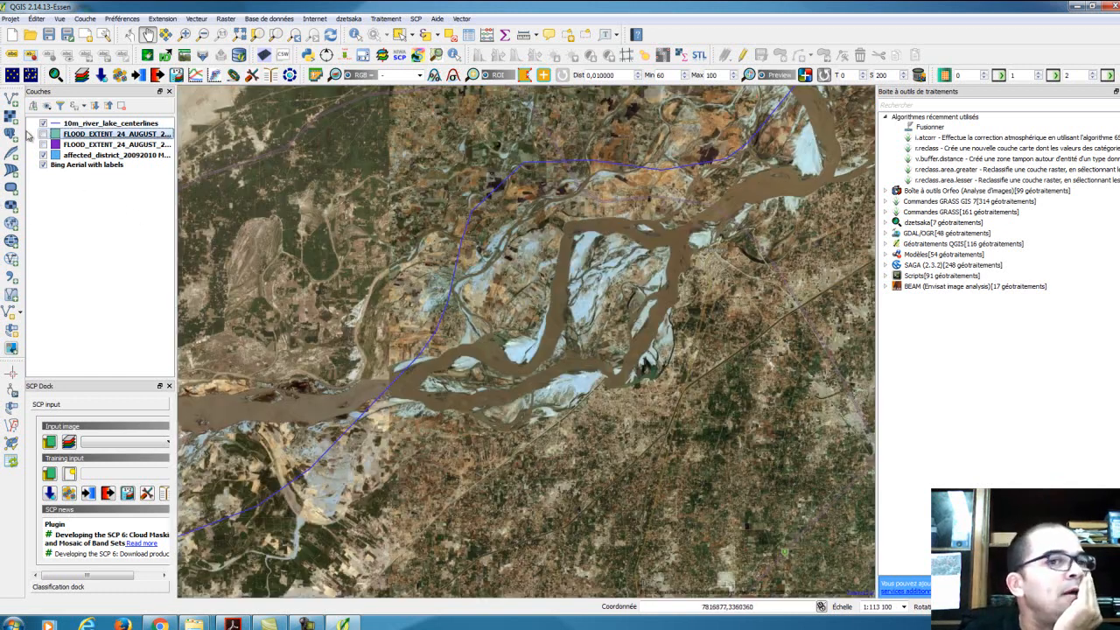
left_click(43, 133)
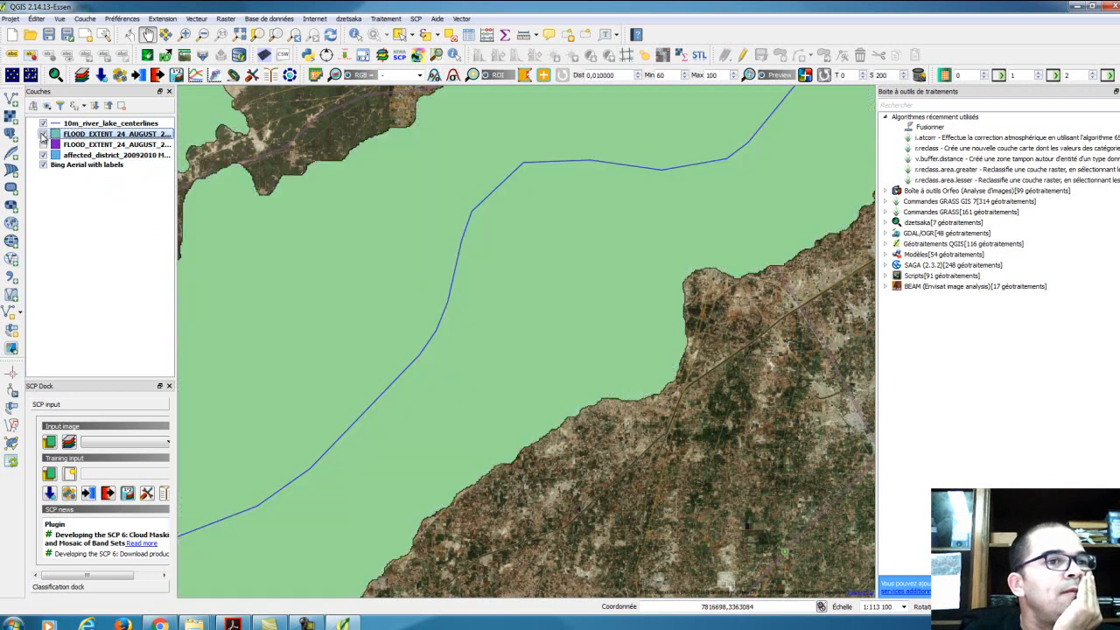
Toggle the FLOOD_EXTENT_24_AUGUST_2010_MODIS_AQUA layer to check the flooded area against the river channels at closer scale.
left_click(43, 134)
scroll(350, 266, "up", 1)
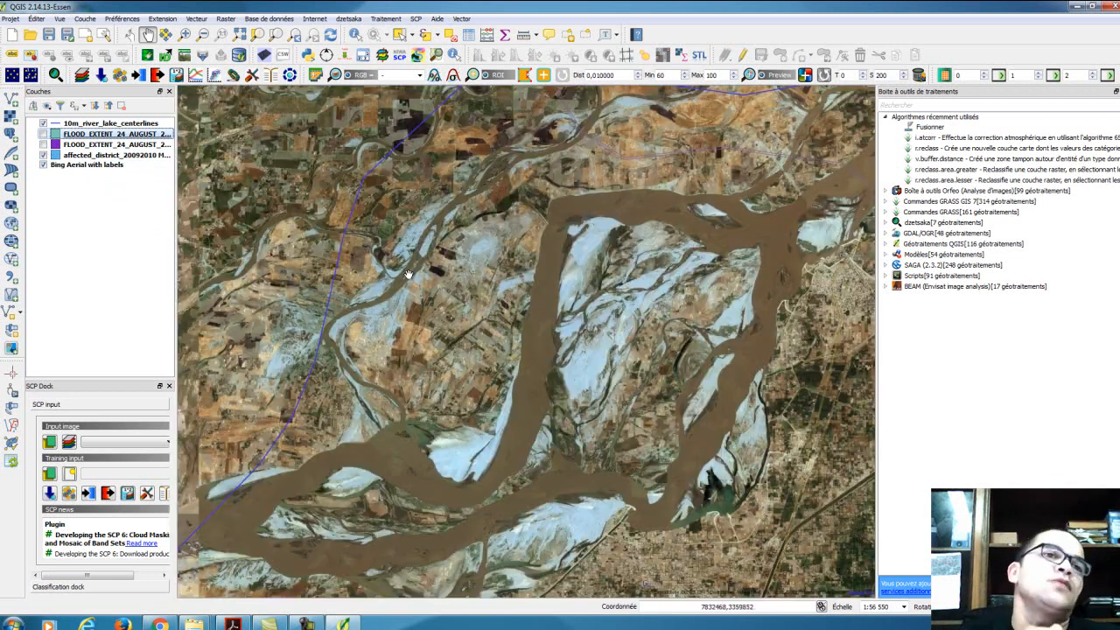
left_click(44, 136)
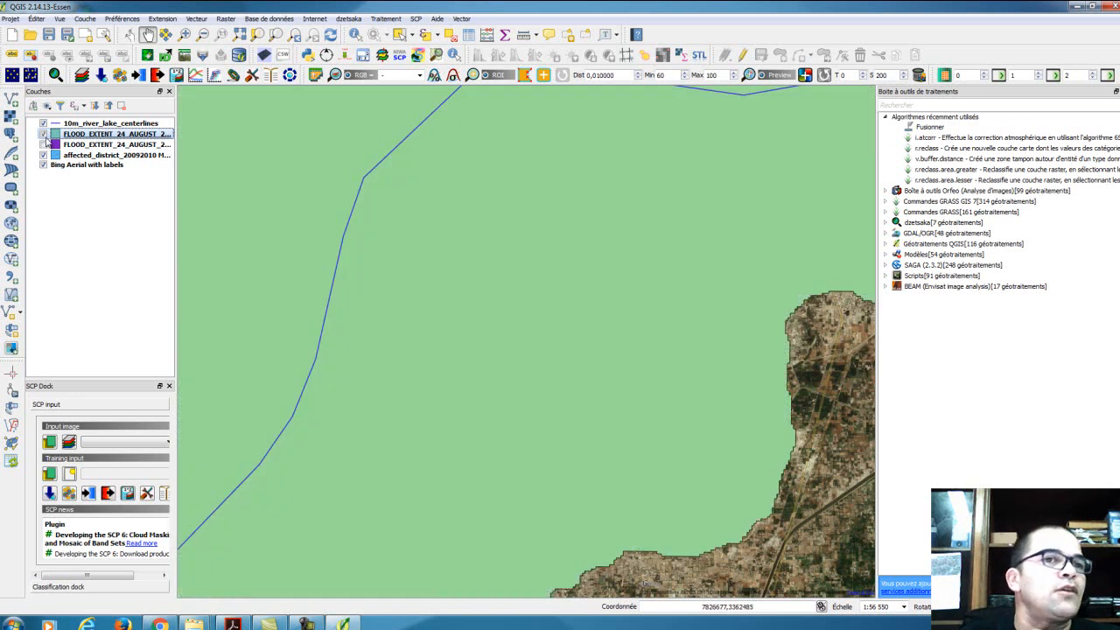
left_click(45, 136)
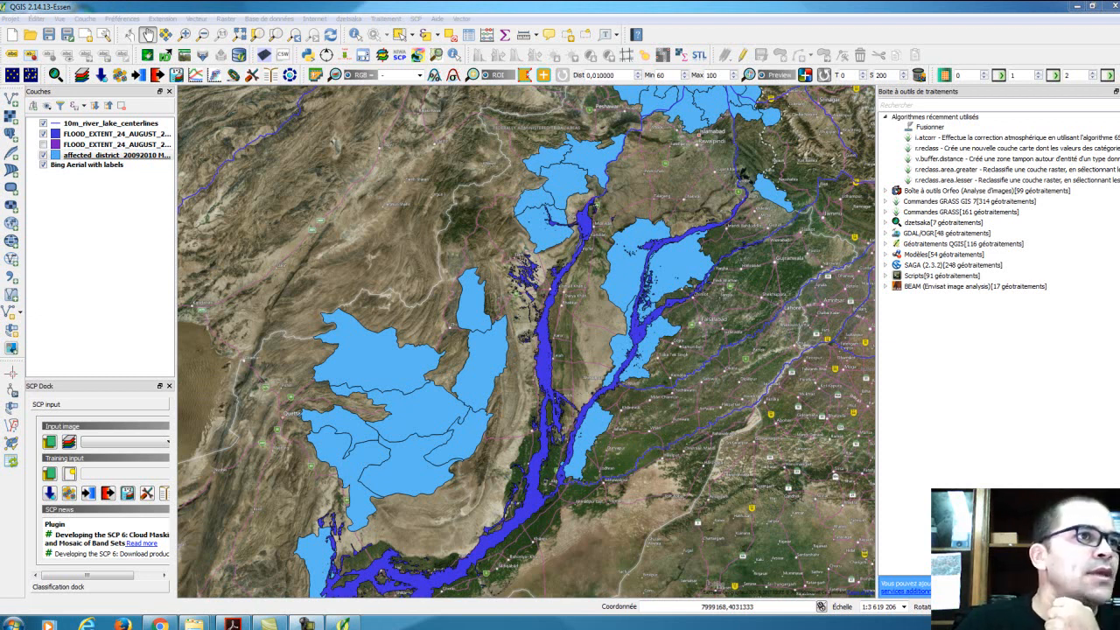
Search all extensions for XY, install the XyTools extension, and look at its XY tools commands.
left_click(564, 5)
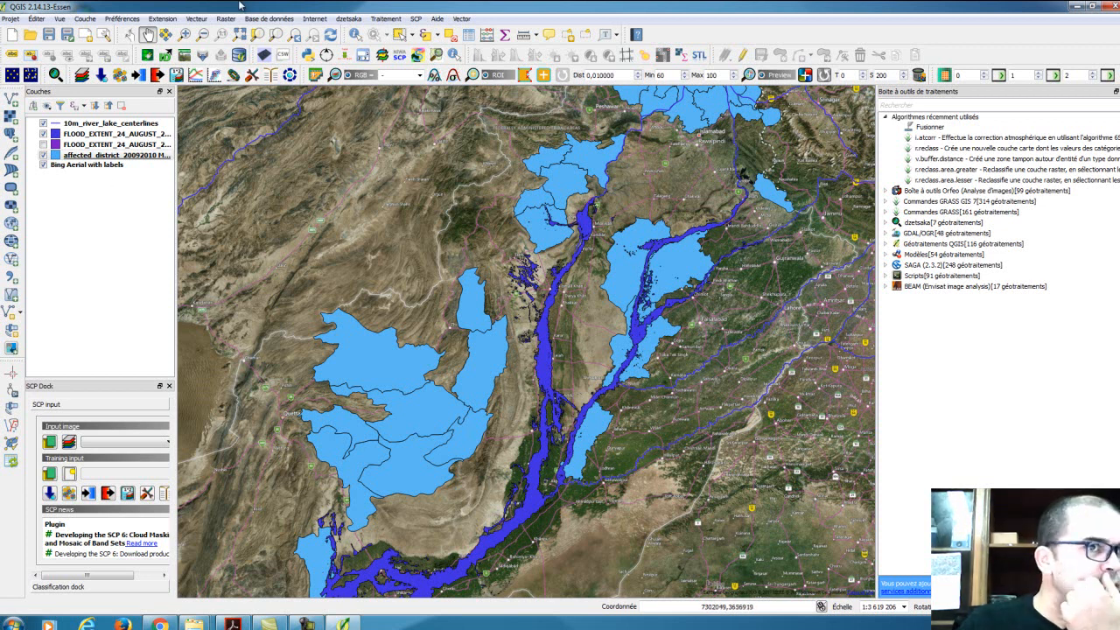
left_click(171, 19)
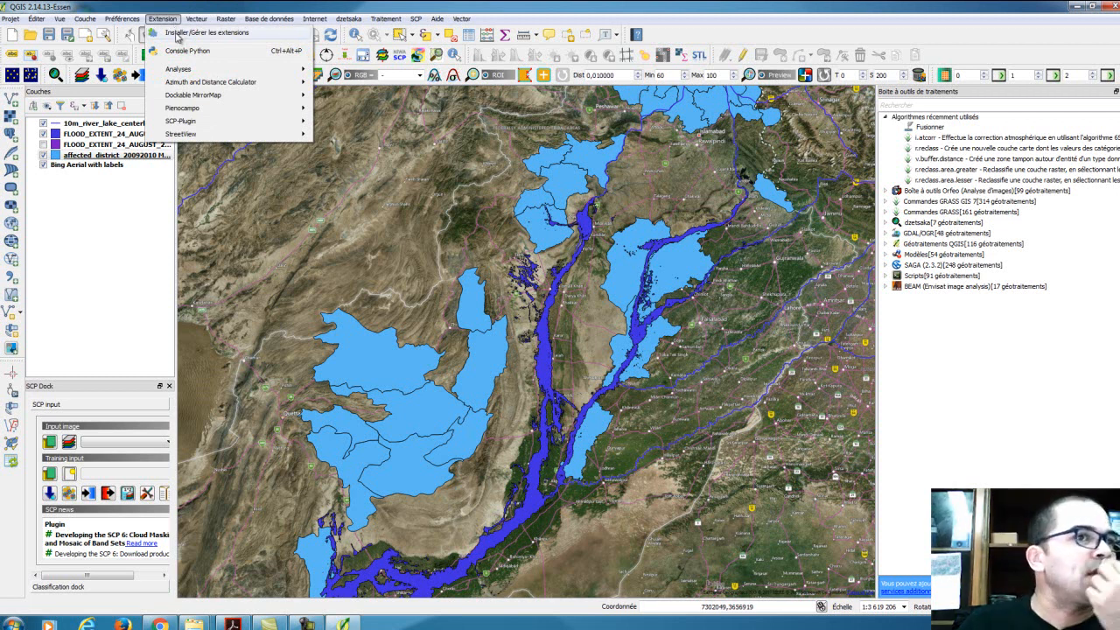
left_click(177, 36)
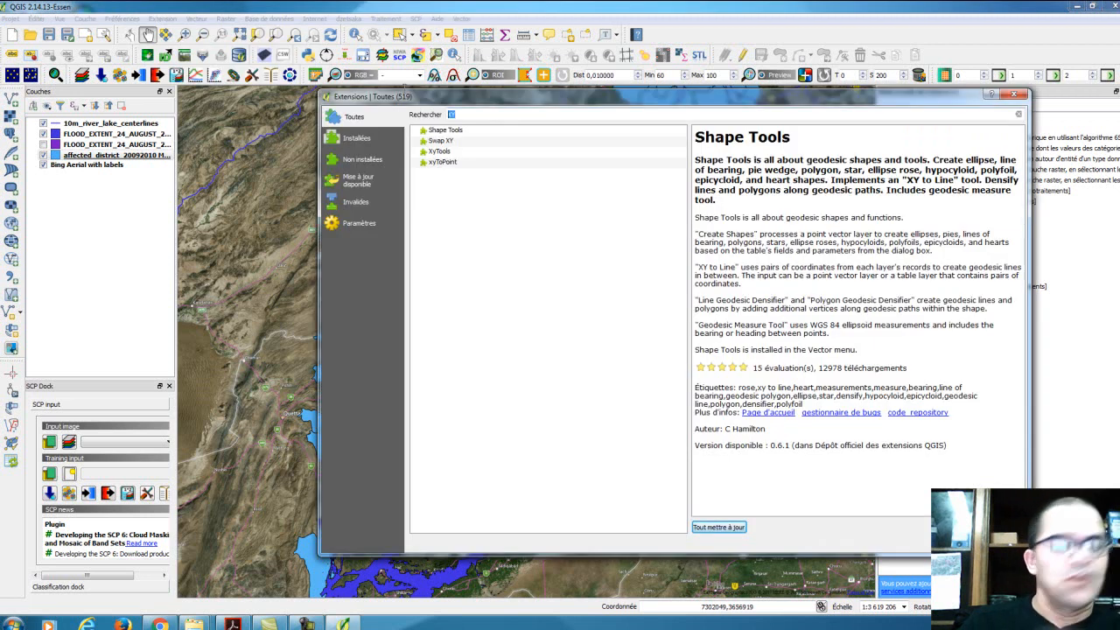
key("BackSpace")
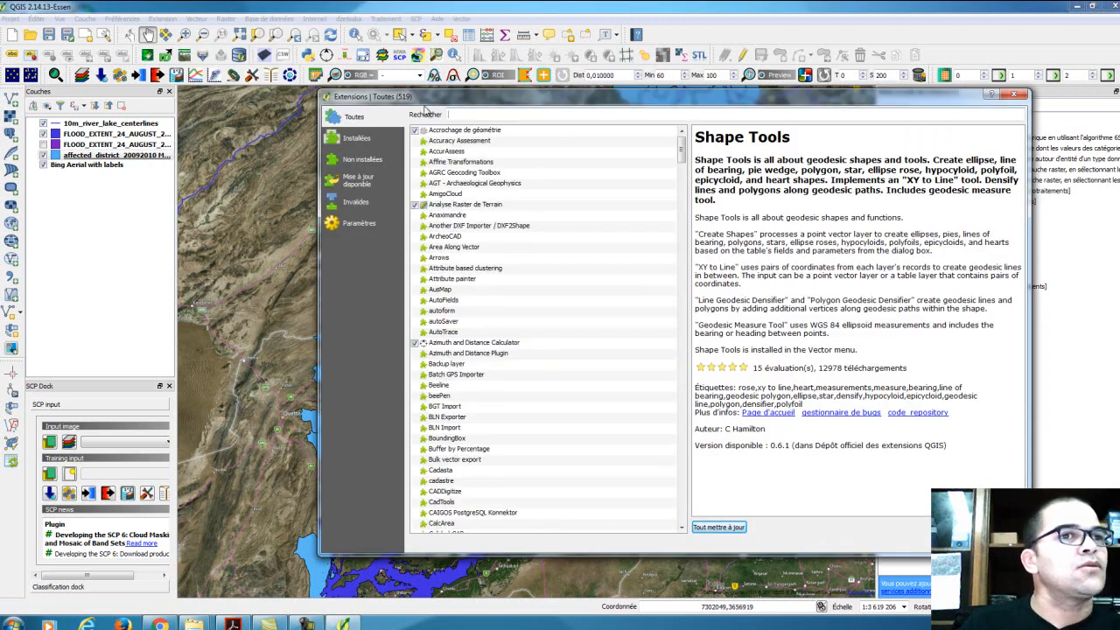
type("XY")
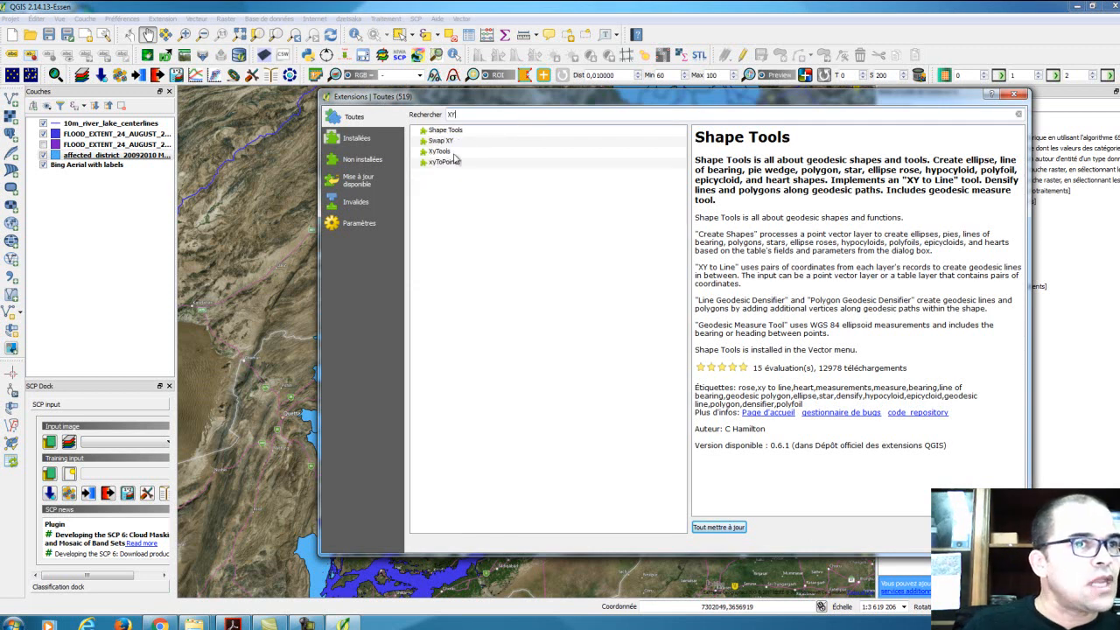
left_click(462, 154)
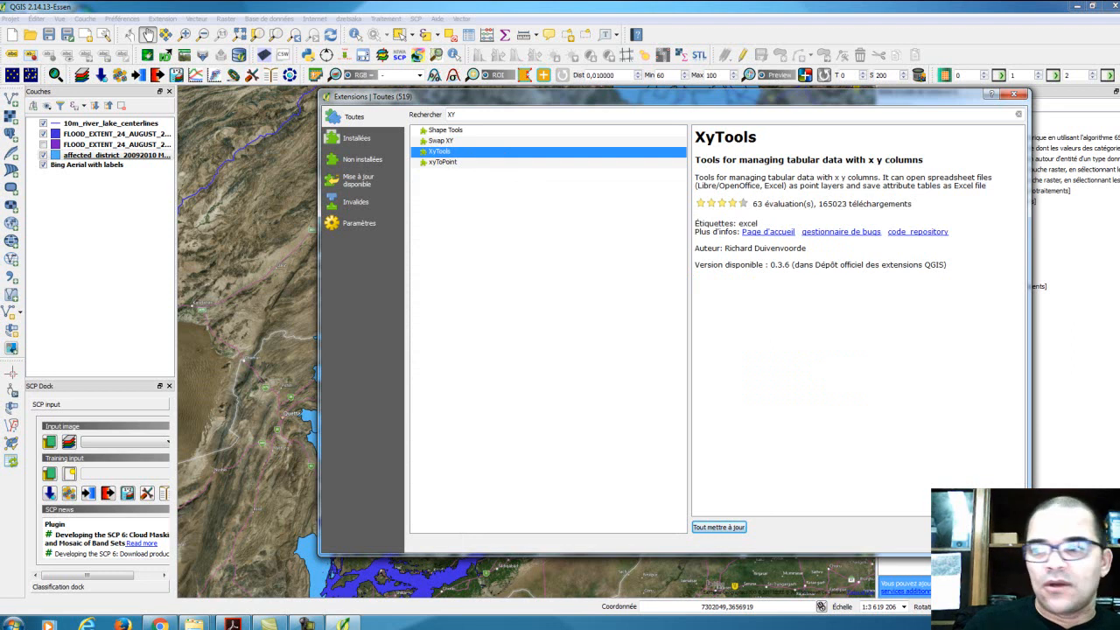
left_click(982, 528)
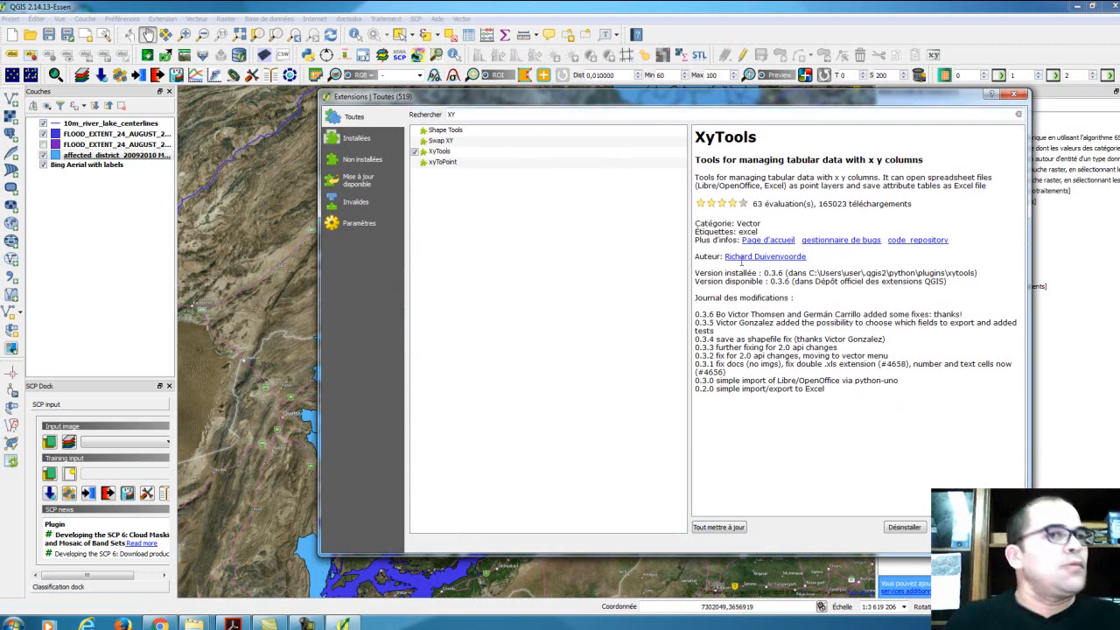
left_click(416, 152)
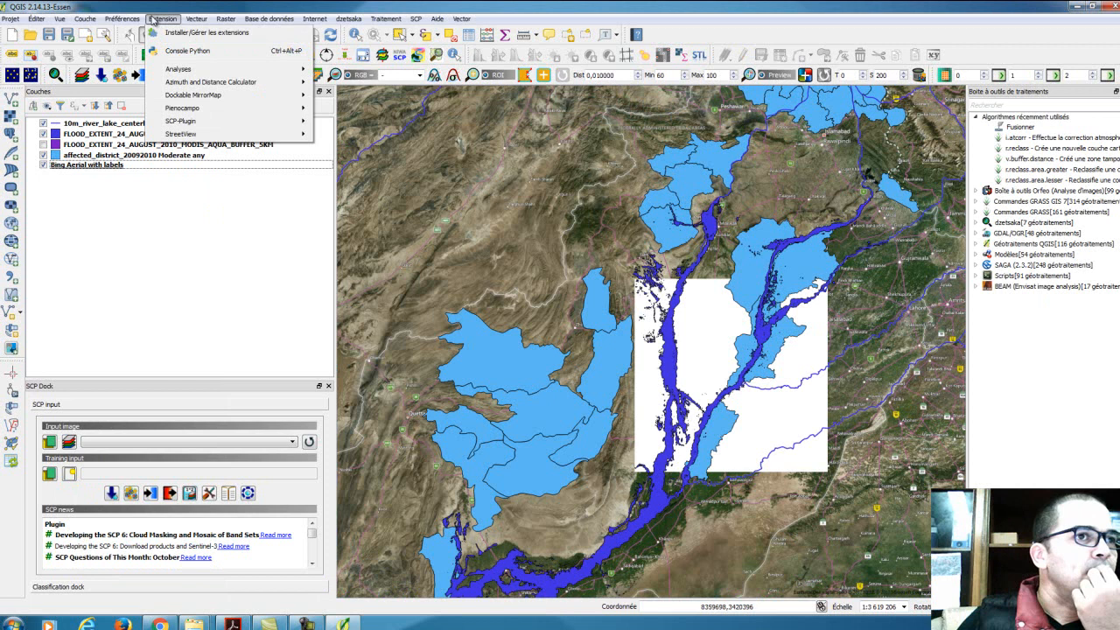
mouse_move(196, 18)
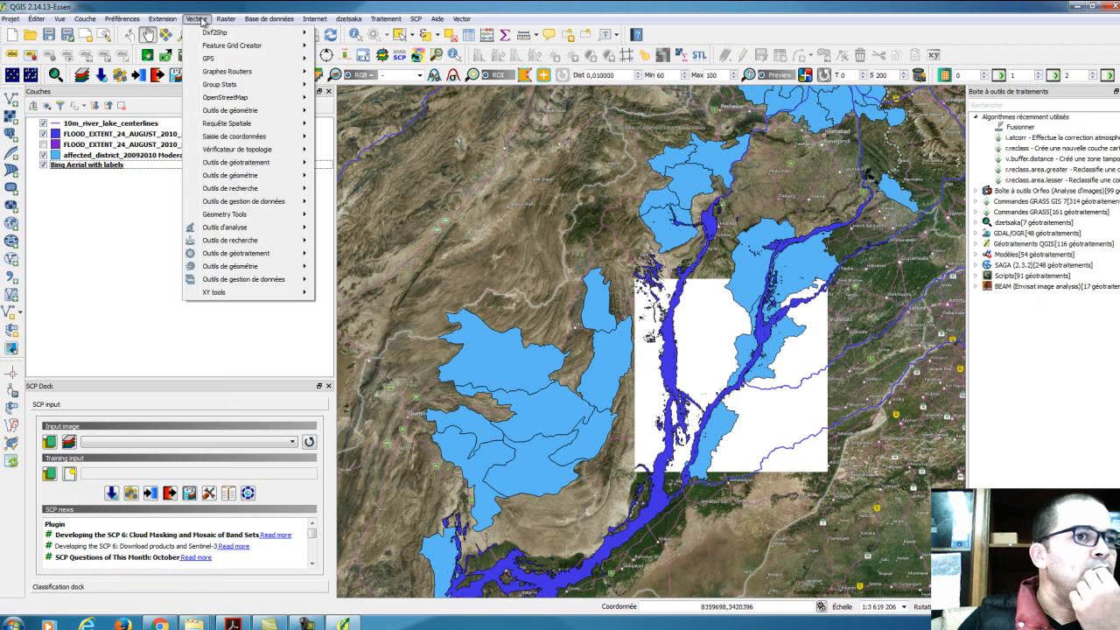
mouse_move(235, 296)
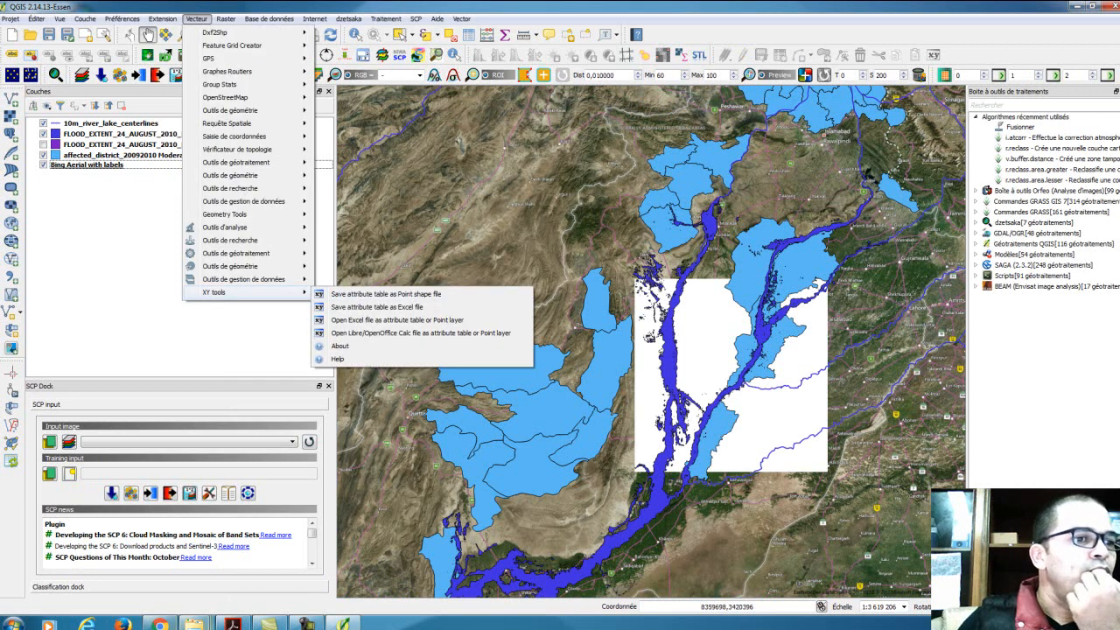
Switch to Windows Explorer and open Populated_places_PAKISTAN.xls from exercice_tutorials_Qgis, Initiation_SIG_QGIS_ACE, DATA, 3 Add Attribute Selection on the desktop.
left_click(194, 623)
left_click(339, 569)
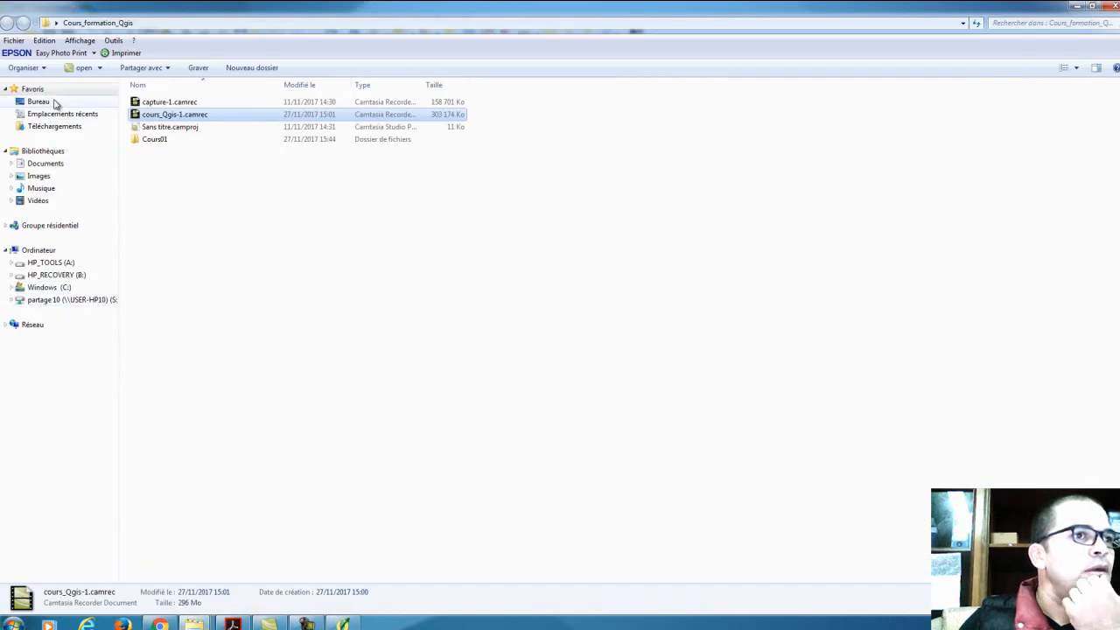
left_click(38, 102)
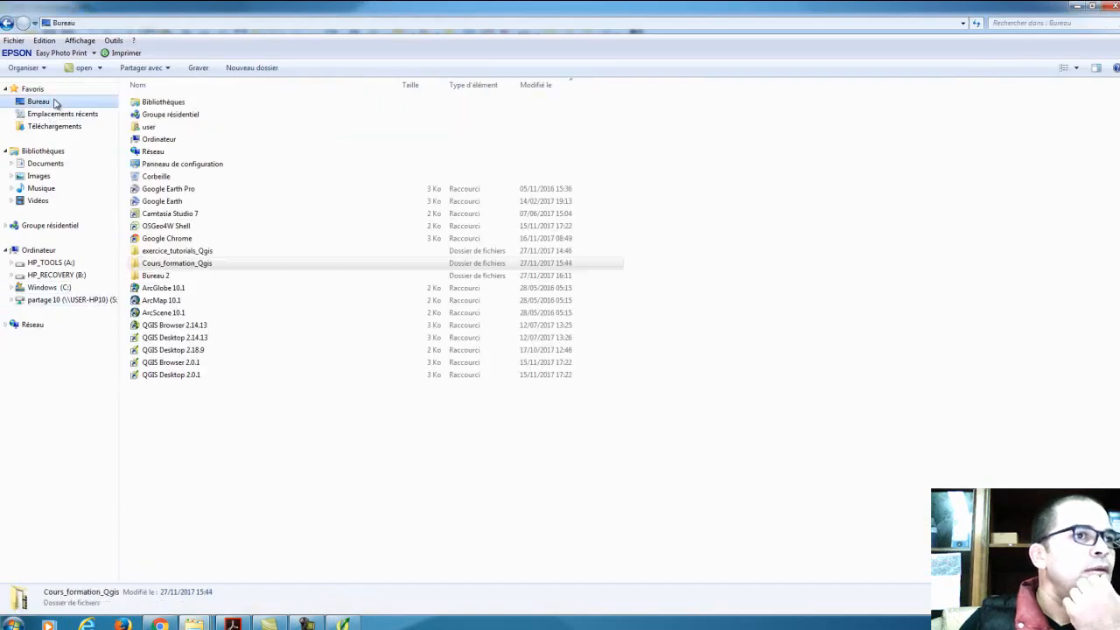
double_click(224, 268)
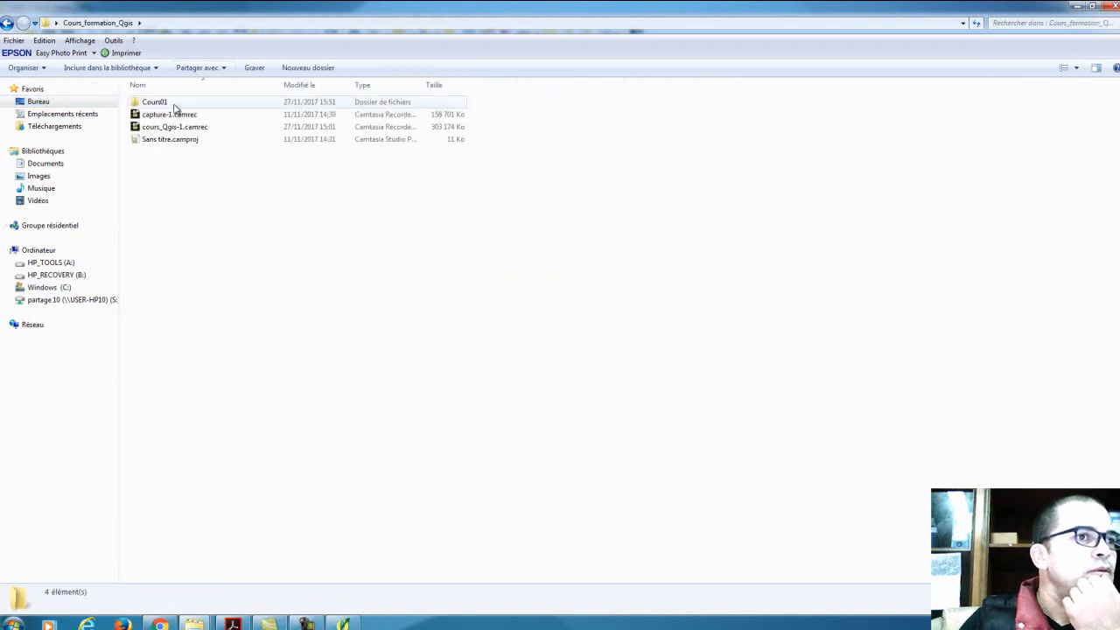
left_click(7, 23)
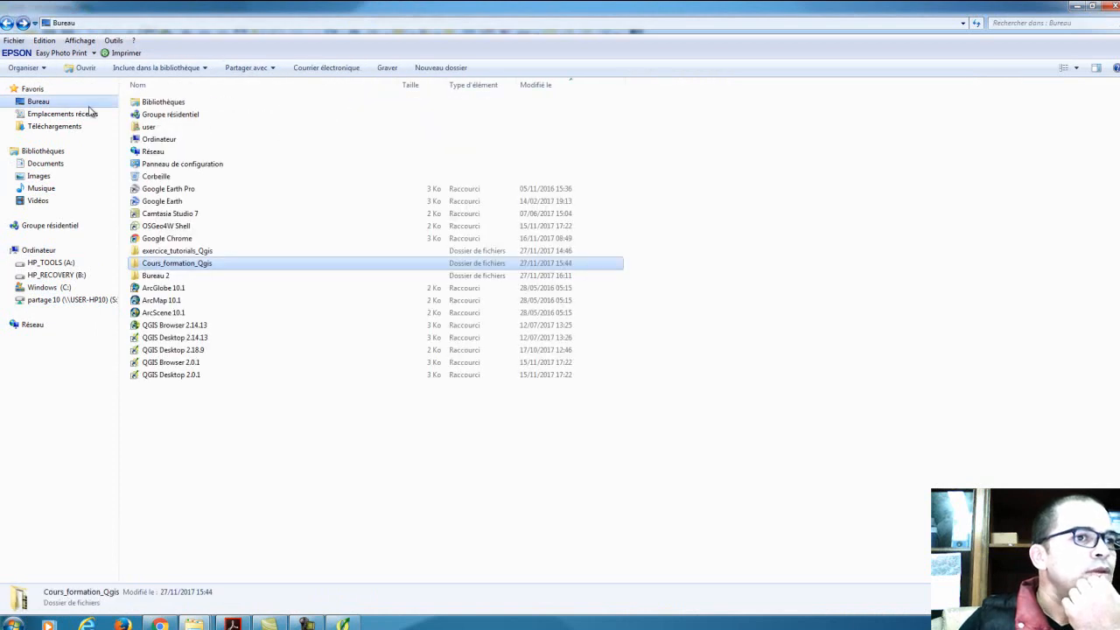
double_click(219, 251)
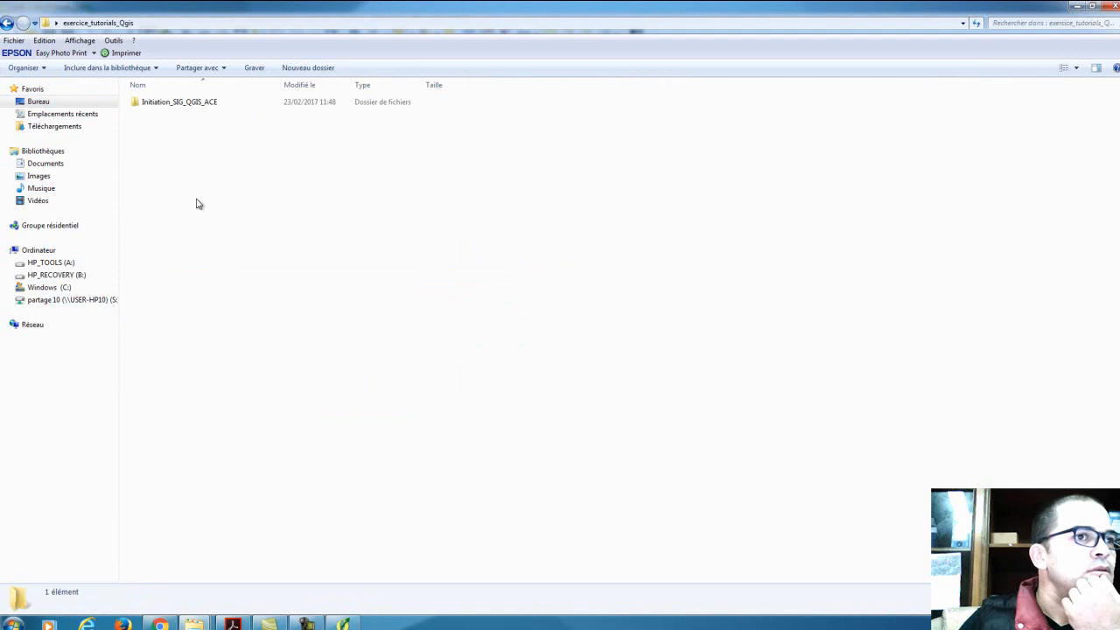
double_click(164, 106)
double_click(174, 102)
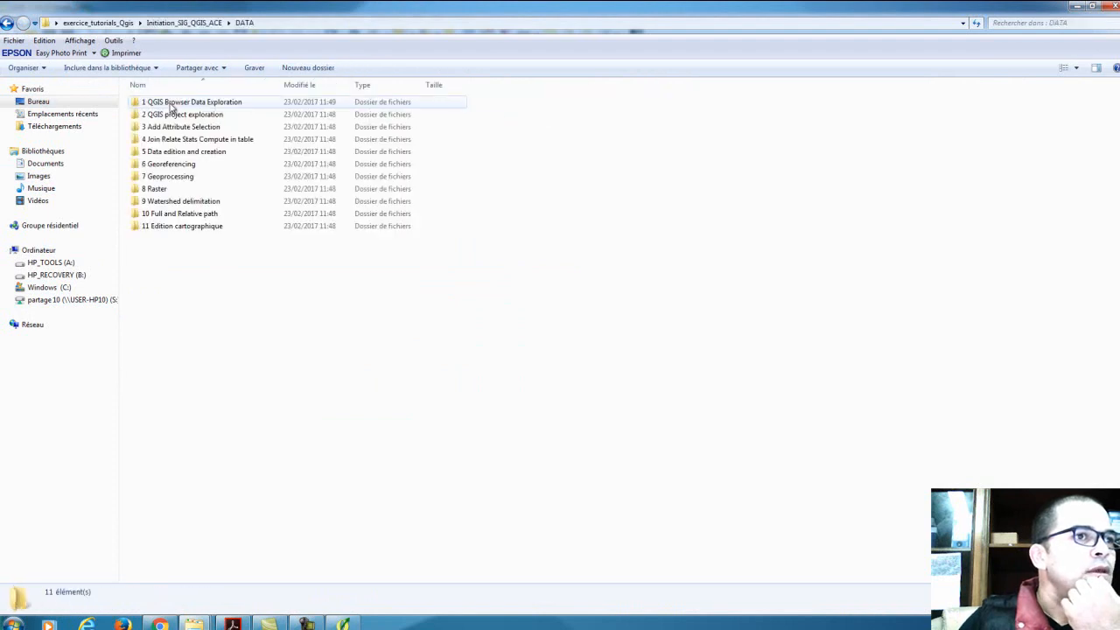
double_click(199, 128)
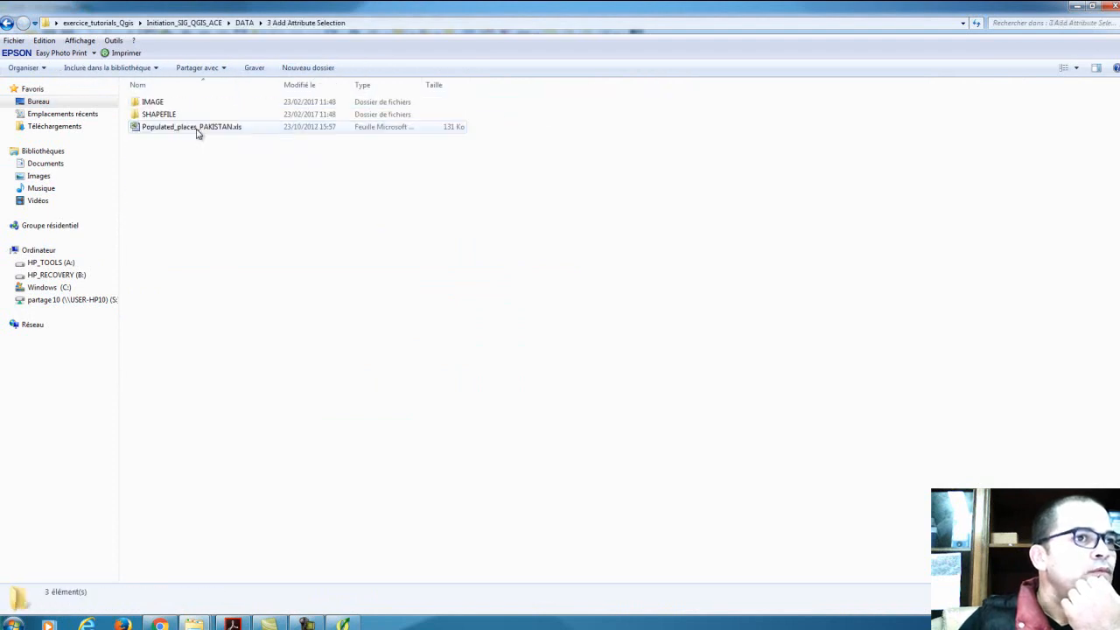
left_click(200, 131)
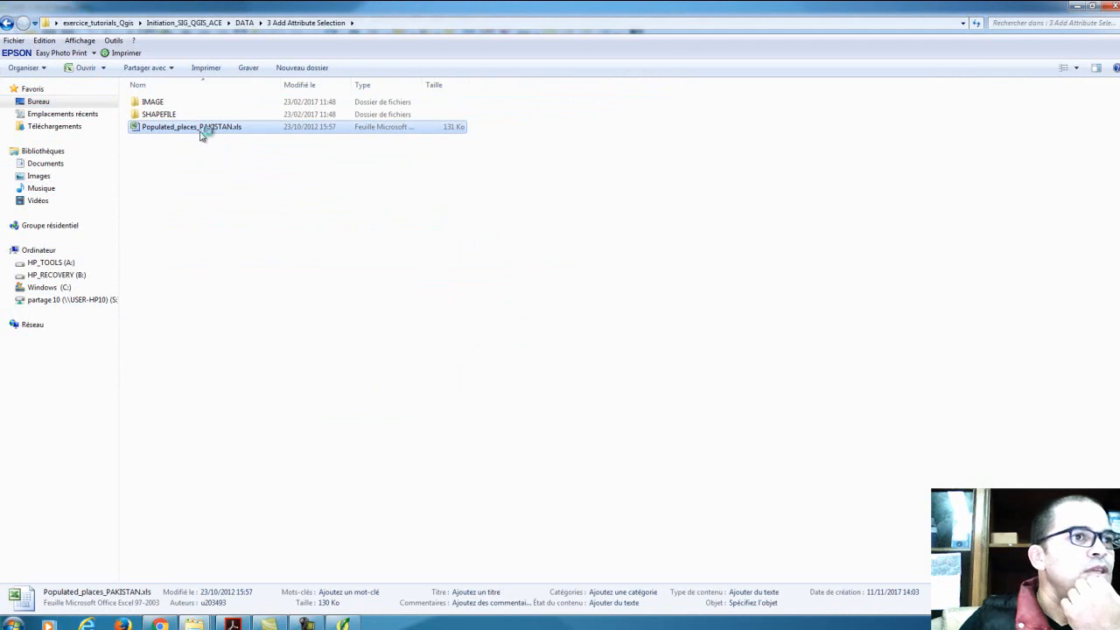
double_click(199, 130)
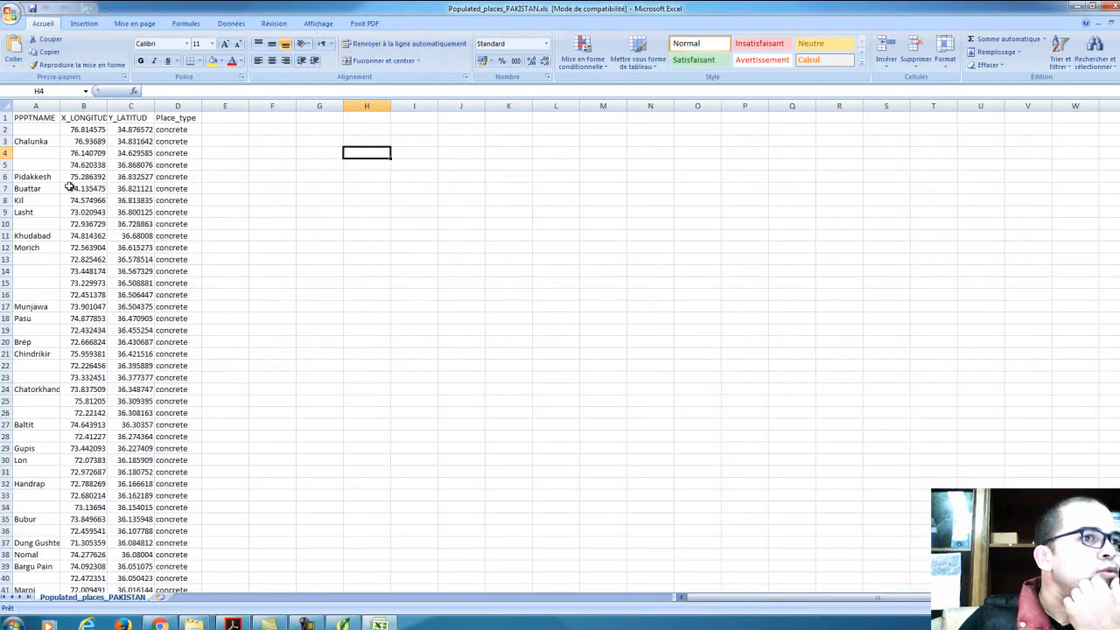
Widen the table columns and examine the headings PPPTNAME, X_LONGITUD, Y_LATITUD and Place_type.
left_click(63, 178)
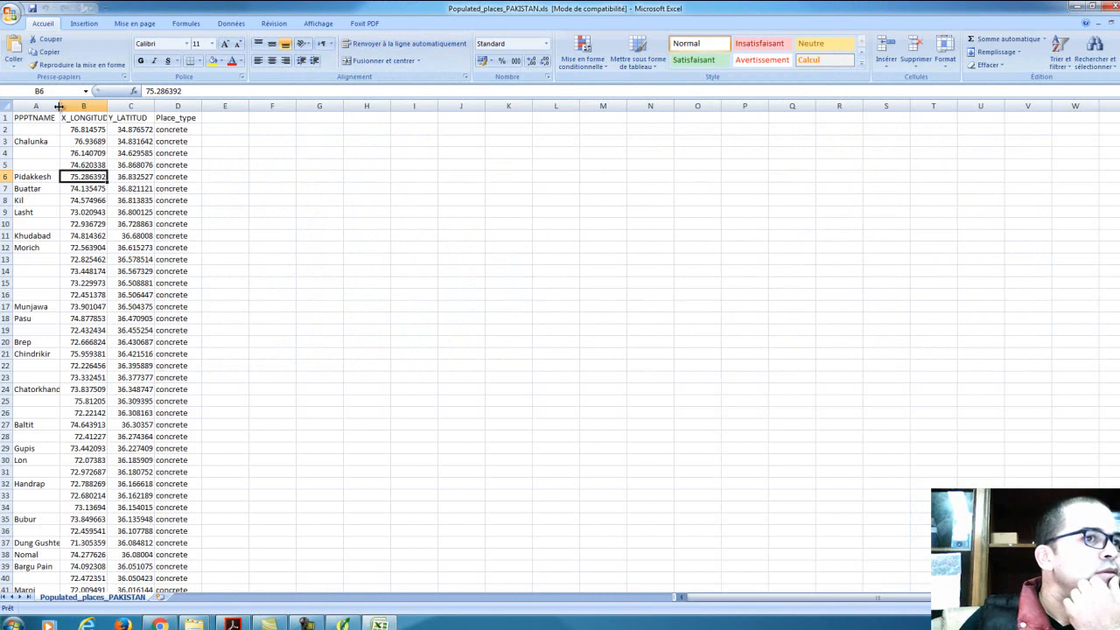
left_click_drag(59, 105, 228, 106)
left_click(221, 105)
left_click(55, 122)
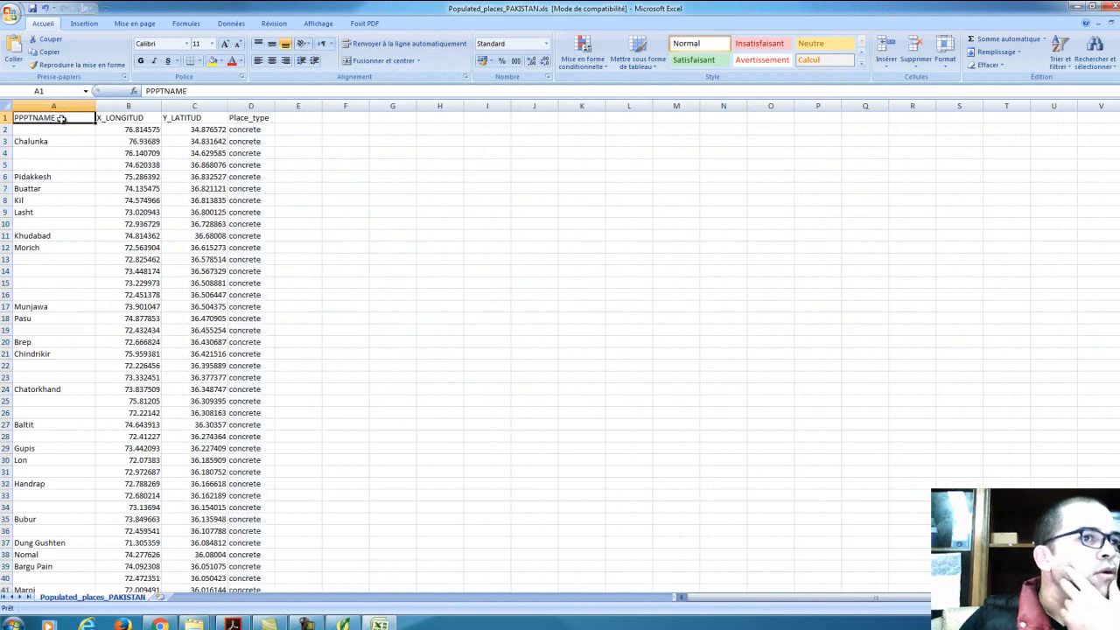
left_click(116, 117)
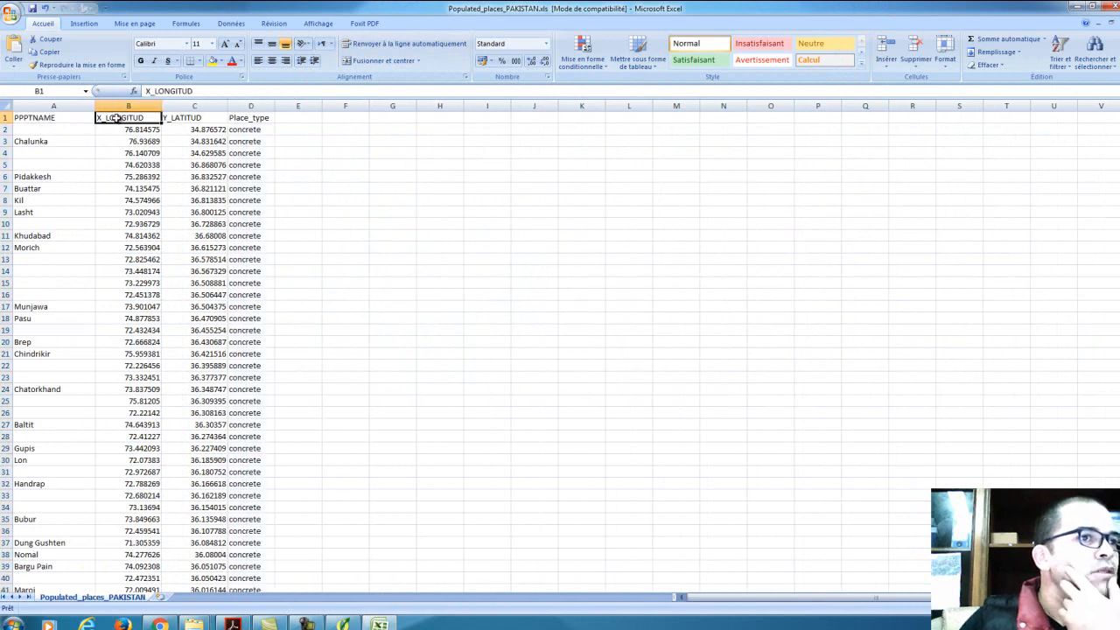
left_click(194, 117)
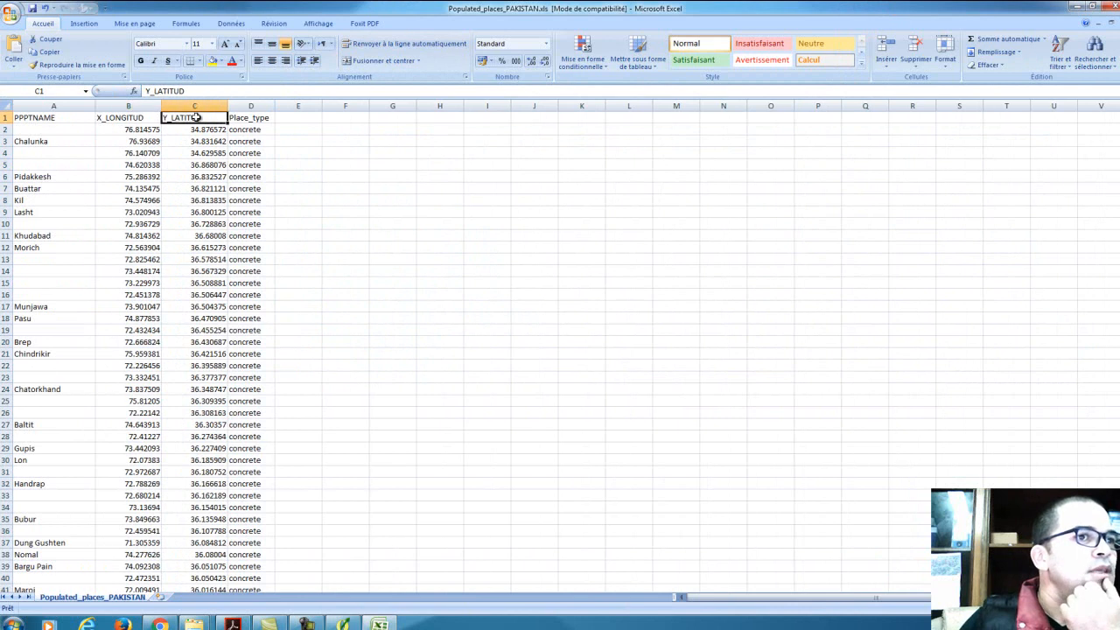
left_click(255, 117)
left_click_drag(274, 105, 297, 105)
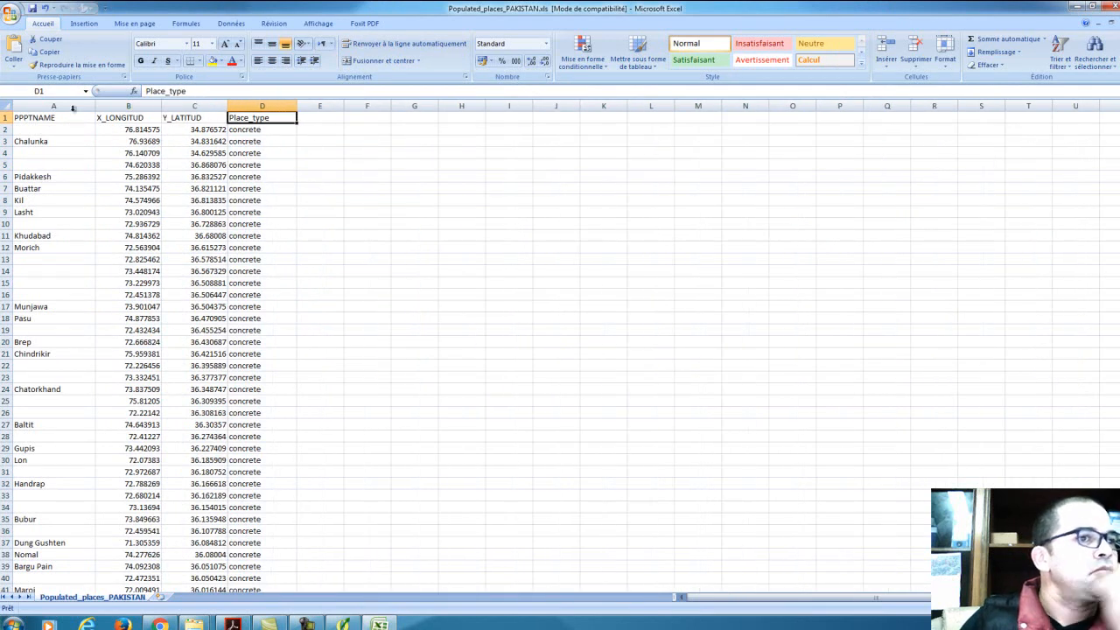
Review the coordinate values and place names in the table, and close the workbook without saving the changes.
left_click_drag(119, 106, 175, 102)
left_click(131, 131)
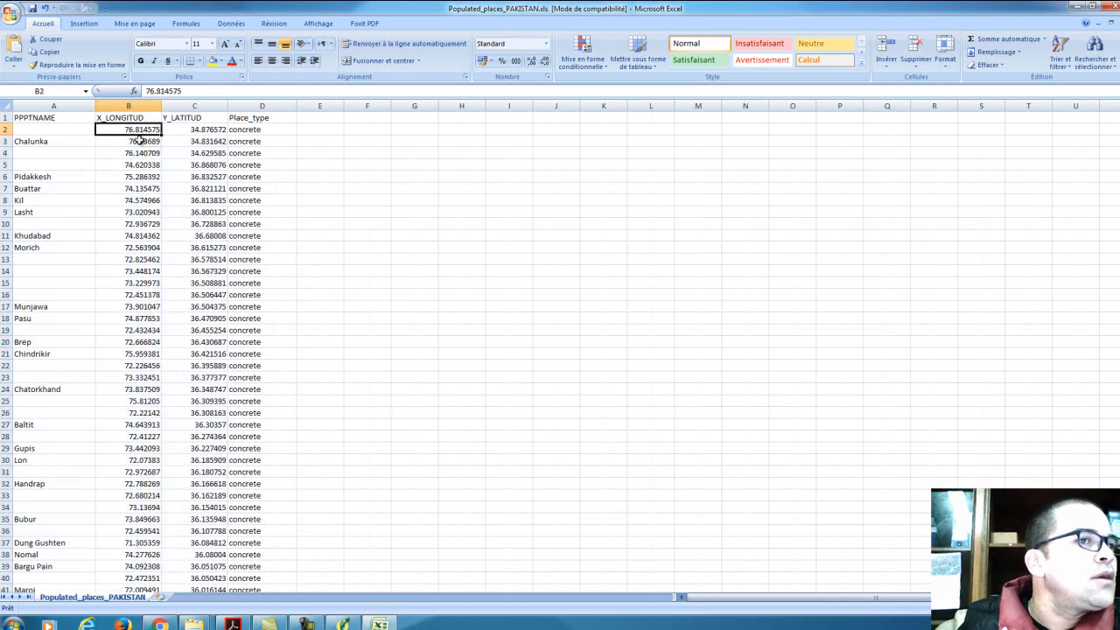
scroll(169, 355, "down", 6)
scroll(169, 356, "up", 6)
left_click(54, 305)
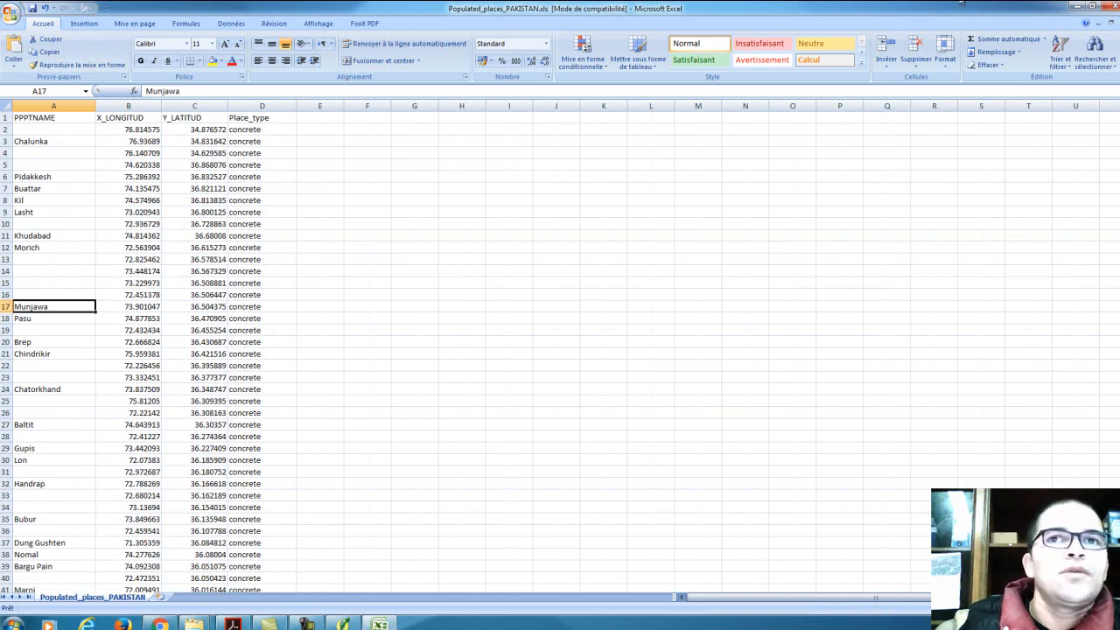
left_click(1109, 7)
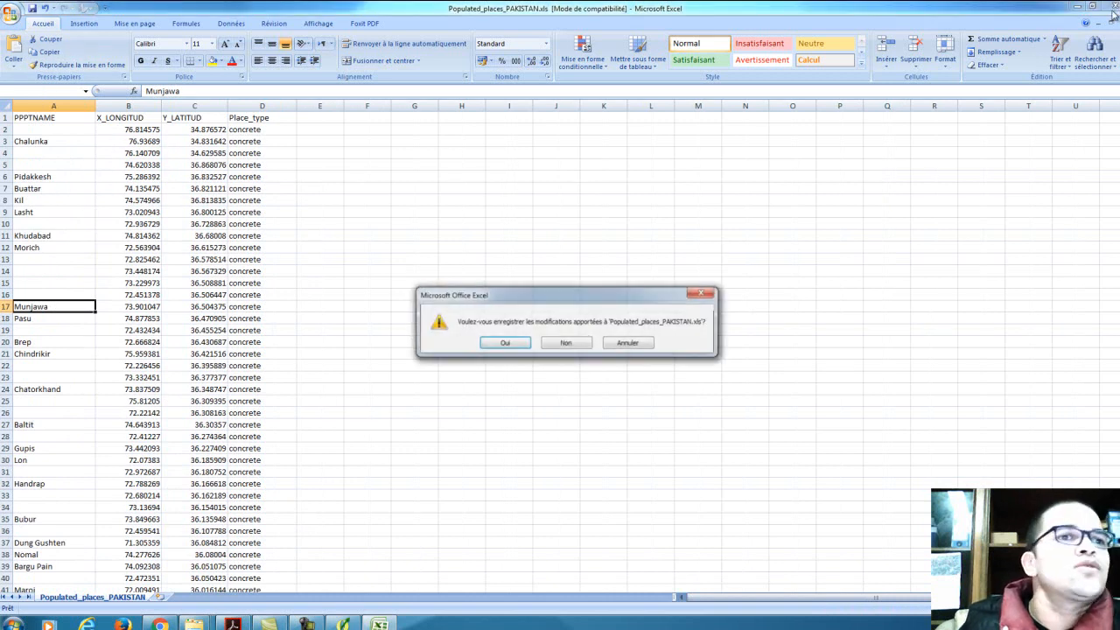
left_click(570, 343)
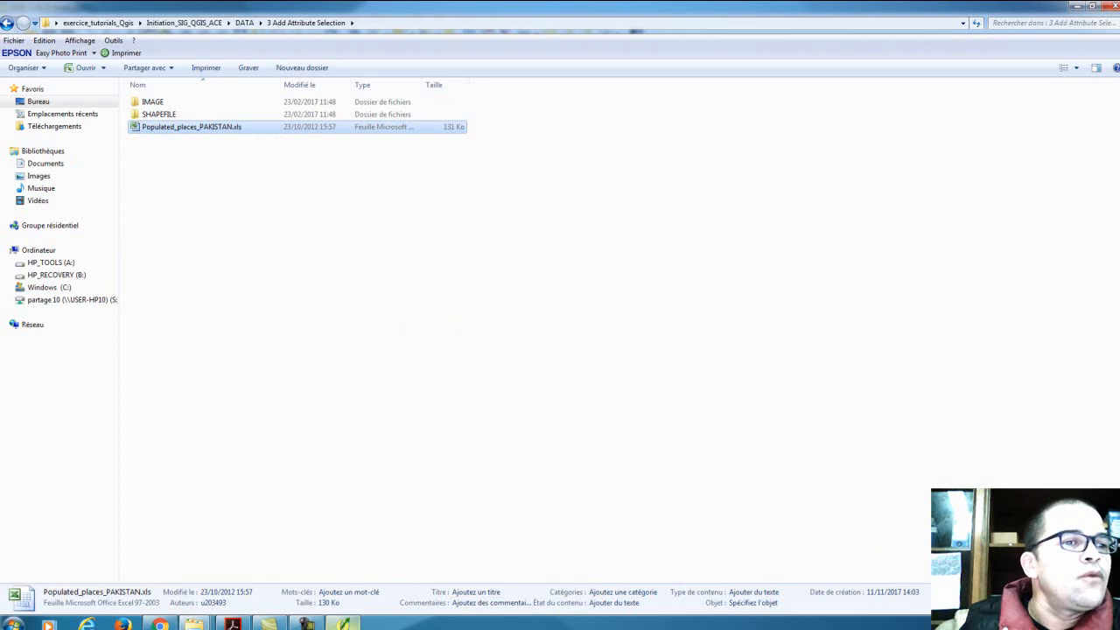
Switch to QGIS and add Populated_places_PAKISTAN.xls from the 3 Add Attribute Selection folder as a vector layer, with all file types listed.
left_click(354, 623)
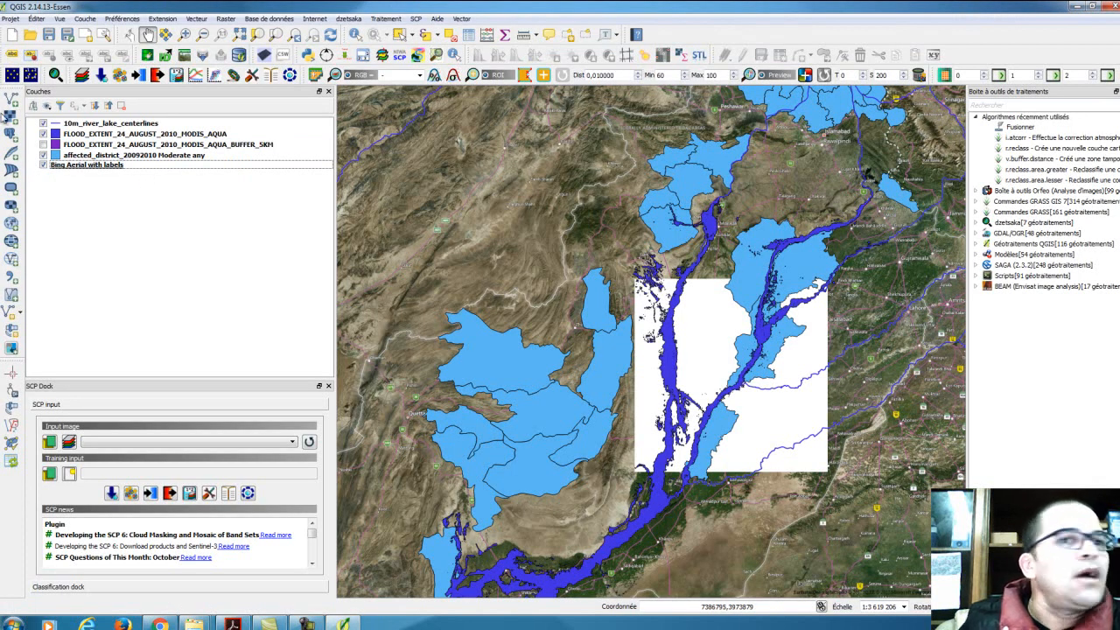
left_click(10, 98)
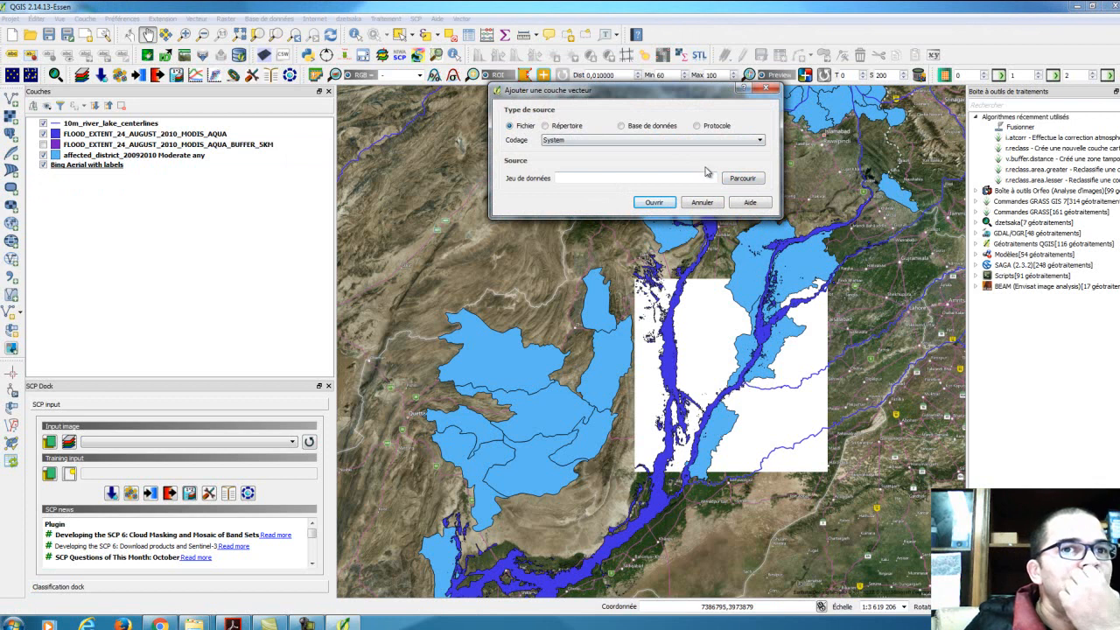
left_click(742, 180)
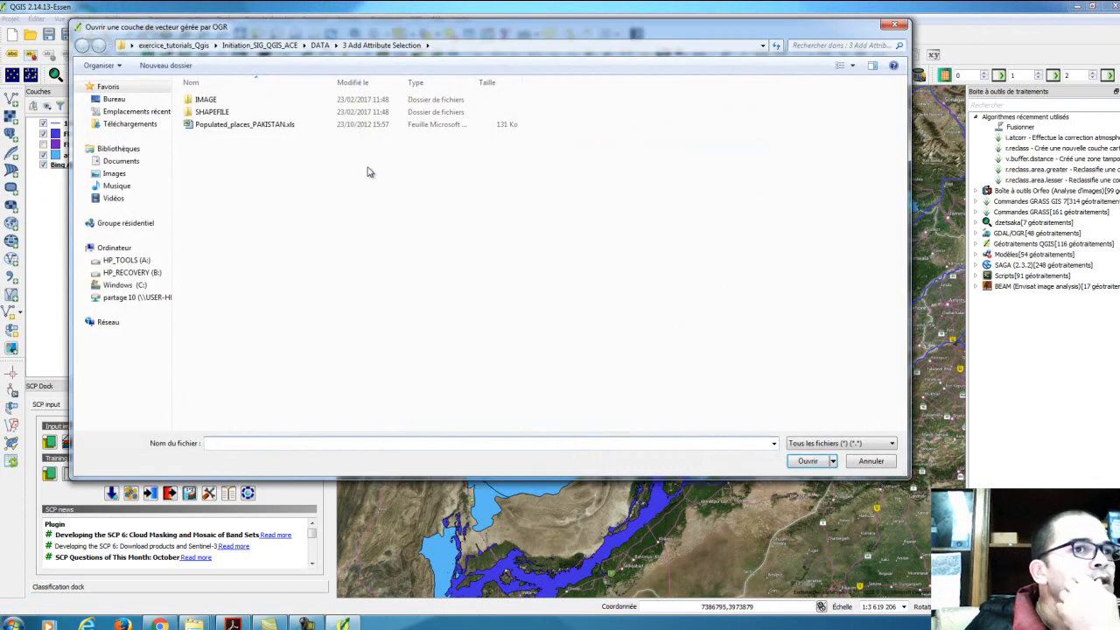
left_click(824, 444)
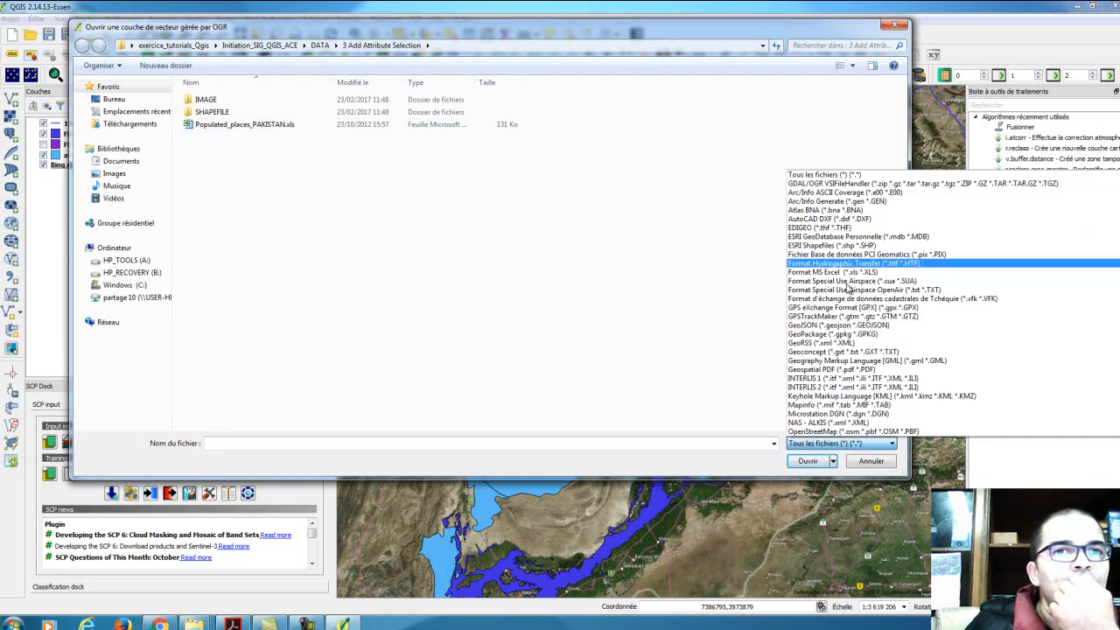
left_click(847, 177)
left_click(208, 128)
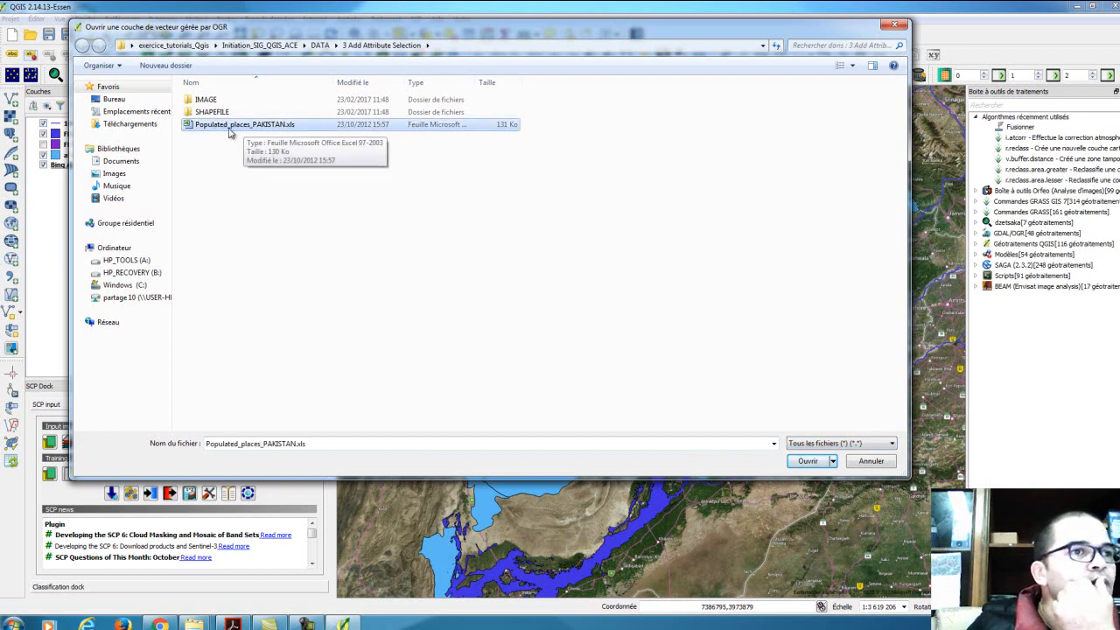
left_click(808, 461)
left_click(656, 208)
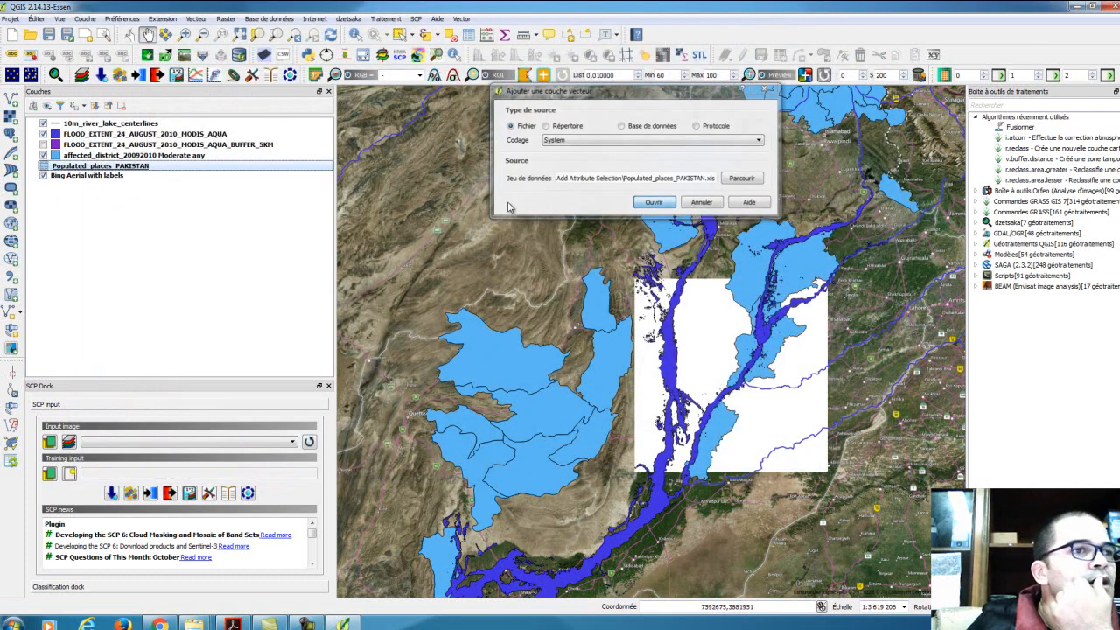
Examine the place names and coordinates in the Populated_places_PAKISTAN attribute table, and close the table.
right_click(117, 168)
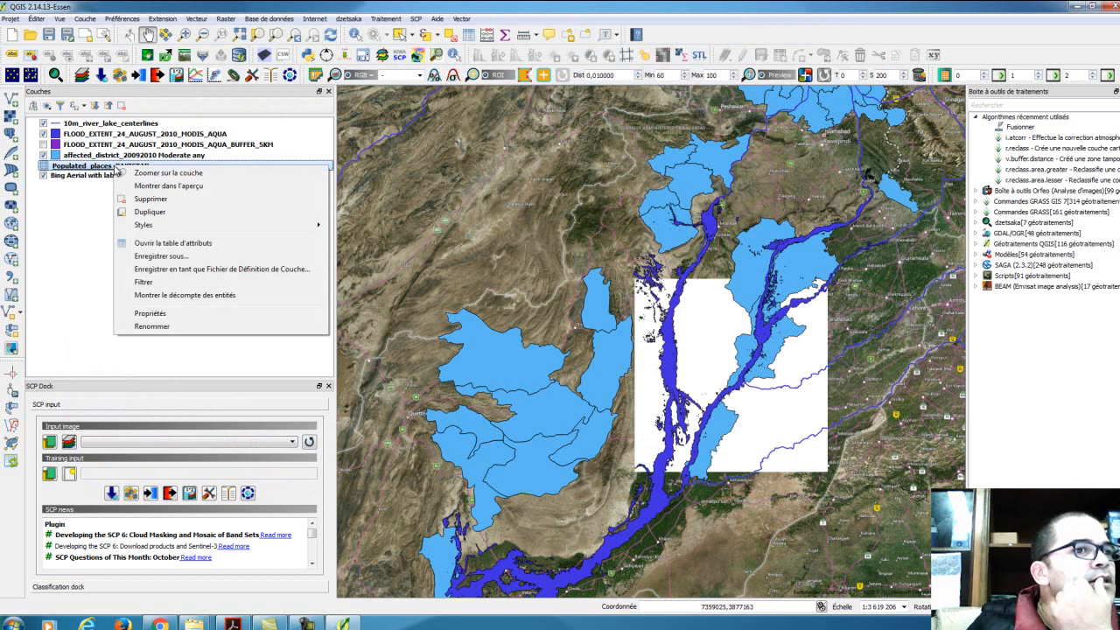
left_click(166, 246)
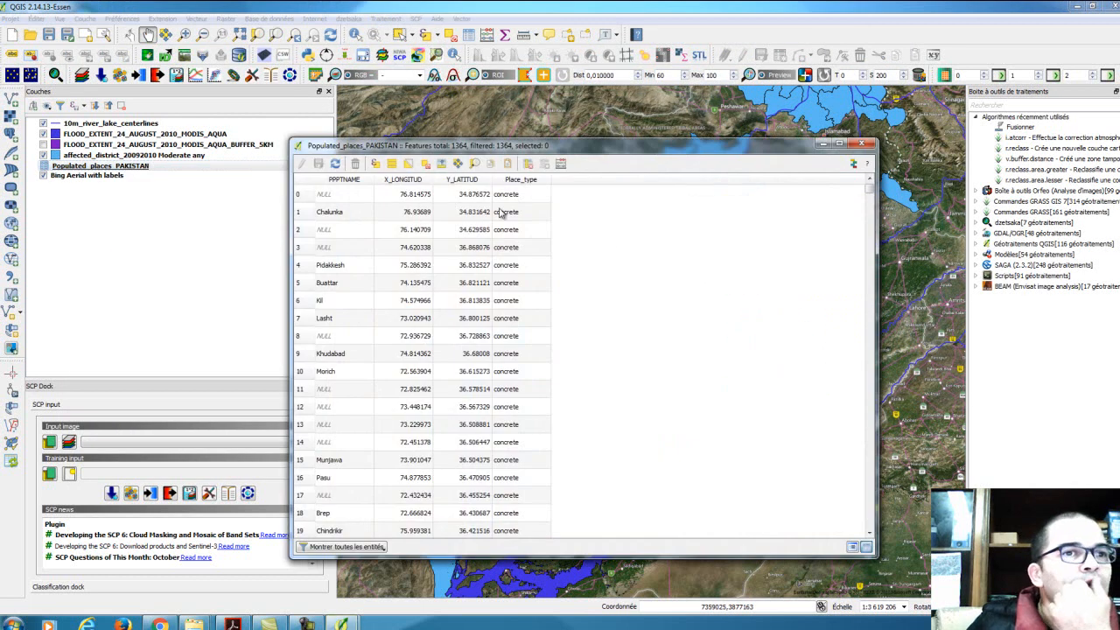
scroll(447, 332, "down", 10)
scroll(446, 340, "down", 20)
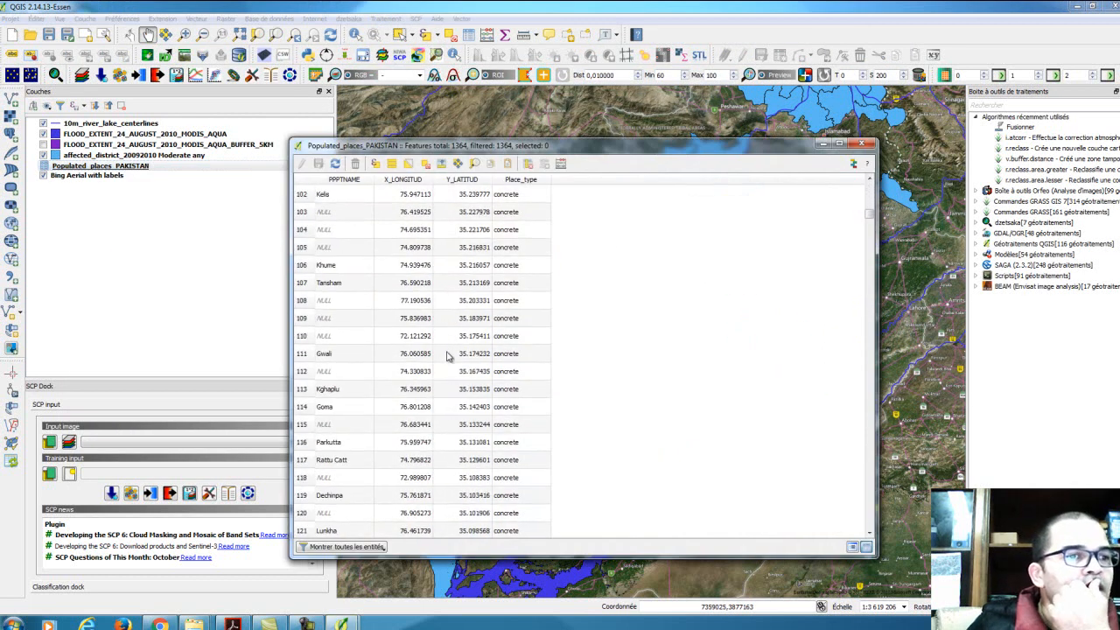
left_click(341, 429)
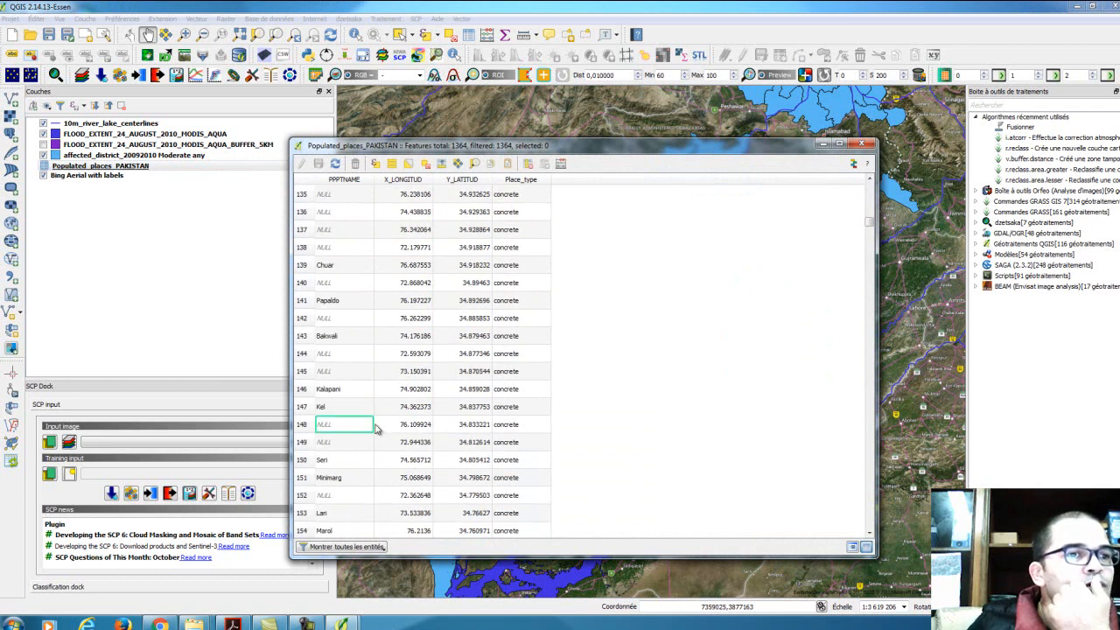
left_click(346, 445)
left_click(350, 425)
left_click(350, 447)
left_click(344, 466)
left_click(340, 479)
left_click(862, 143)
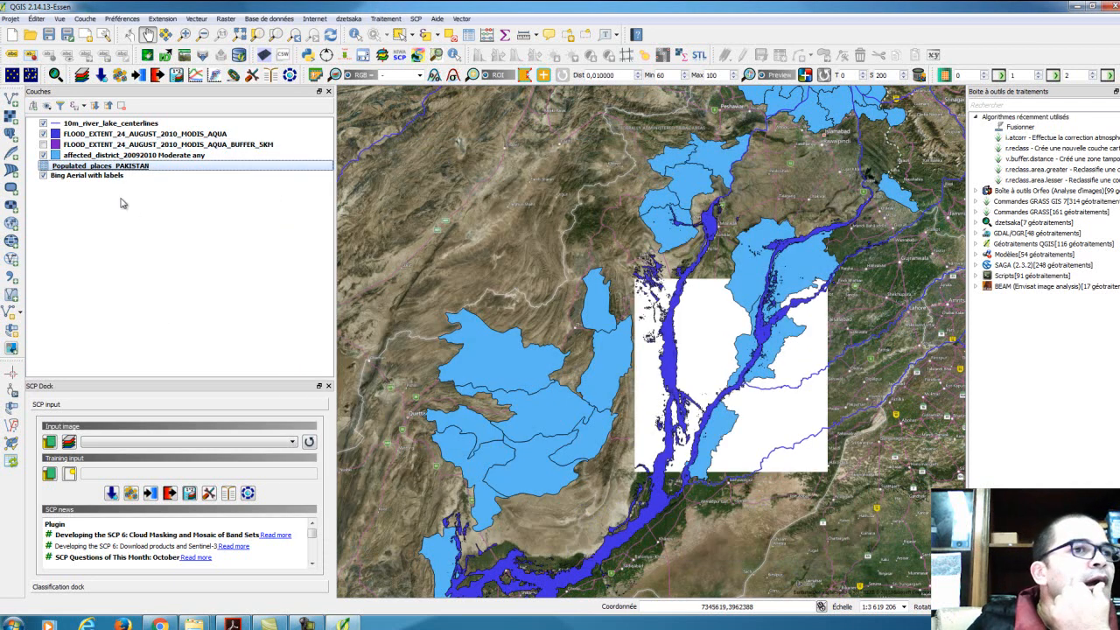
Export the Populated_places_PAKISTAN table with XY tools as a point shapefile, using X_LONGITUD as X and Y_LATITUD as Y.
left_click(93, 177)
left_click(118, 168)
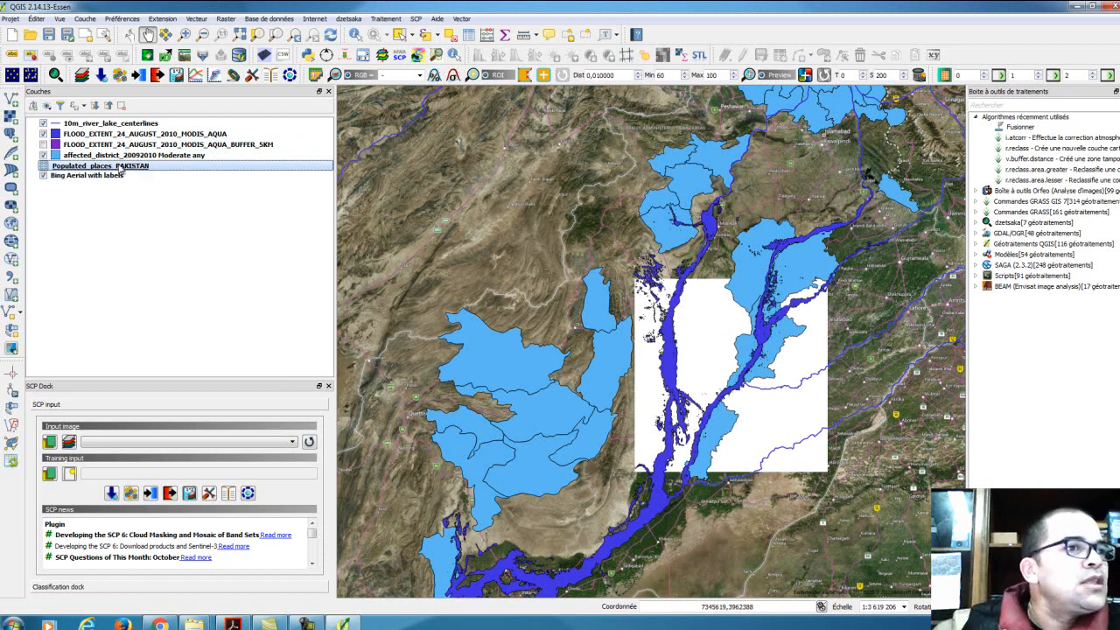
left_click(116, 157)
left_click(117, 167)
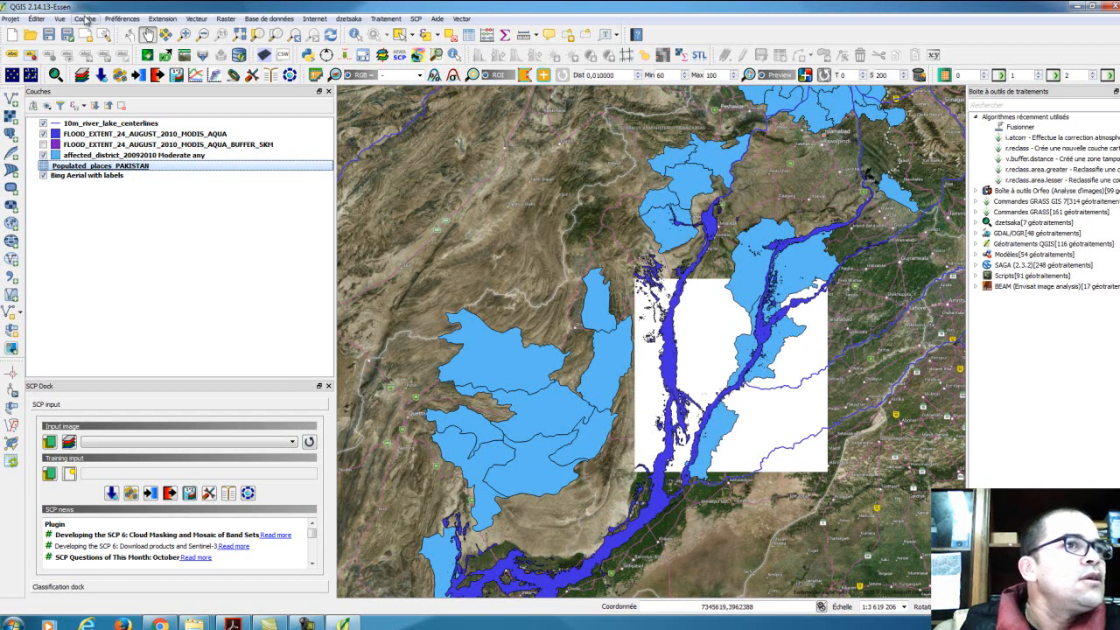
left_click(197, 19)
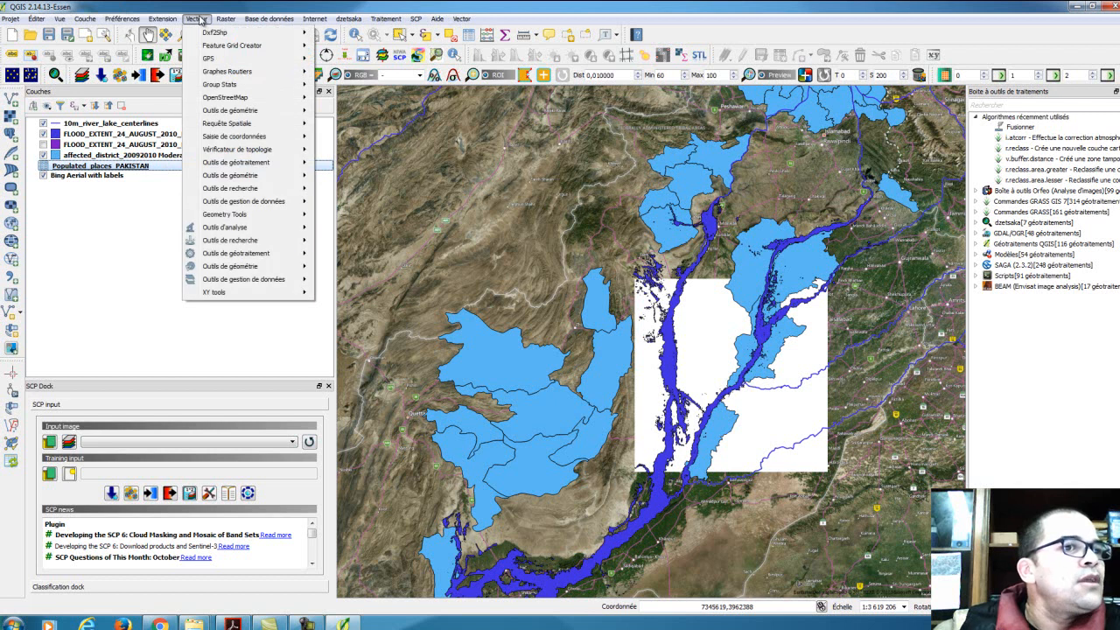
mouse_move(224, 296)
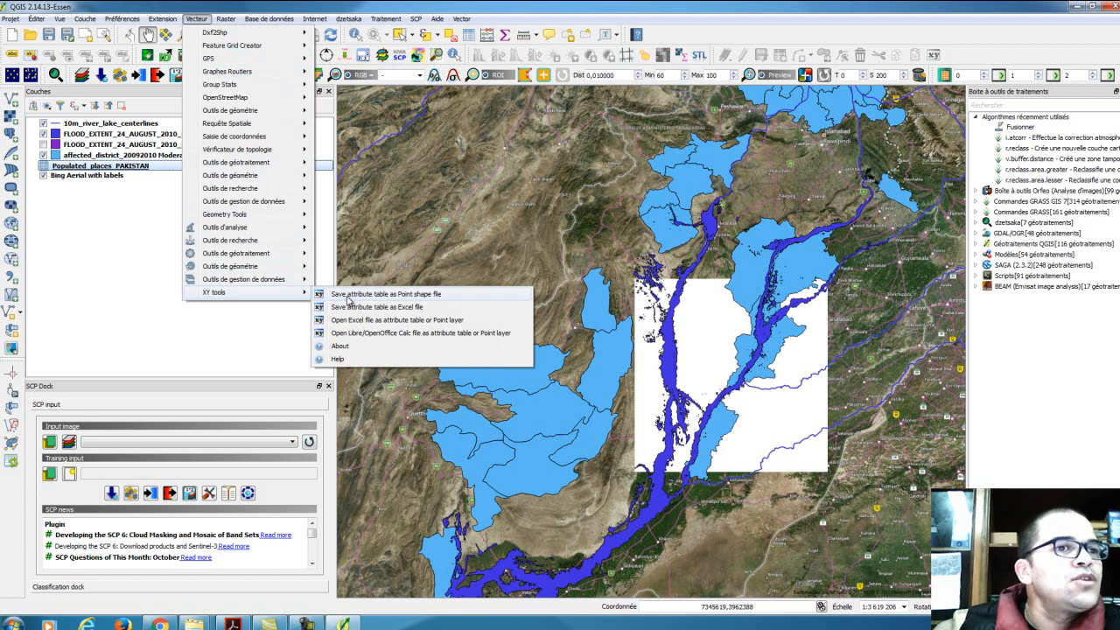
left_click(349, 298)
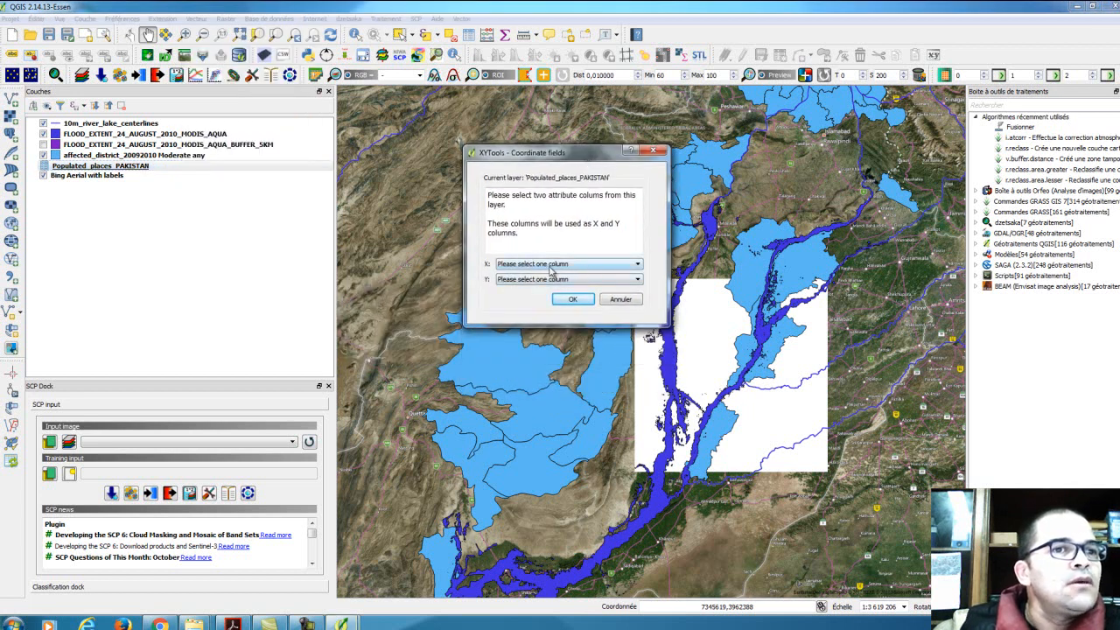
left_click(501, 265)
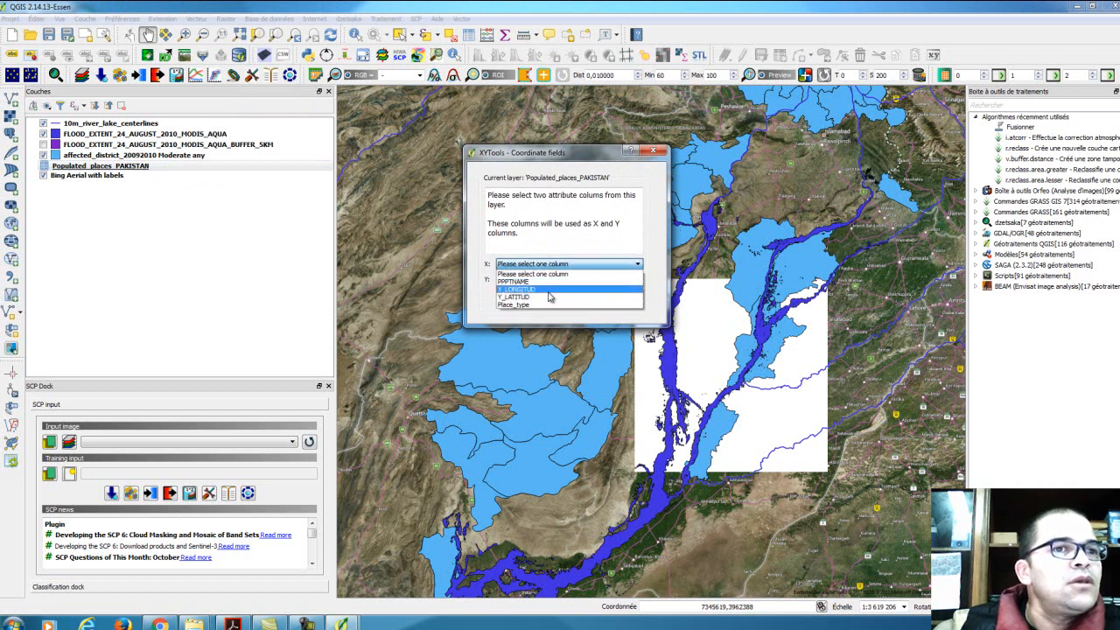
left_click(549, 291)
left_click(551, 279)
left_click(549, 312)
left_click(567, 303)
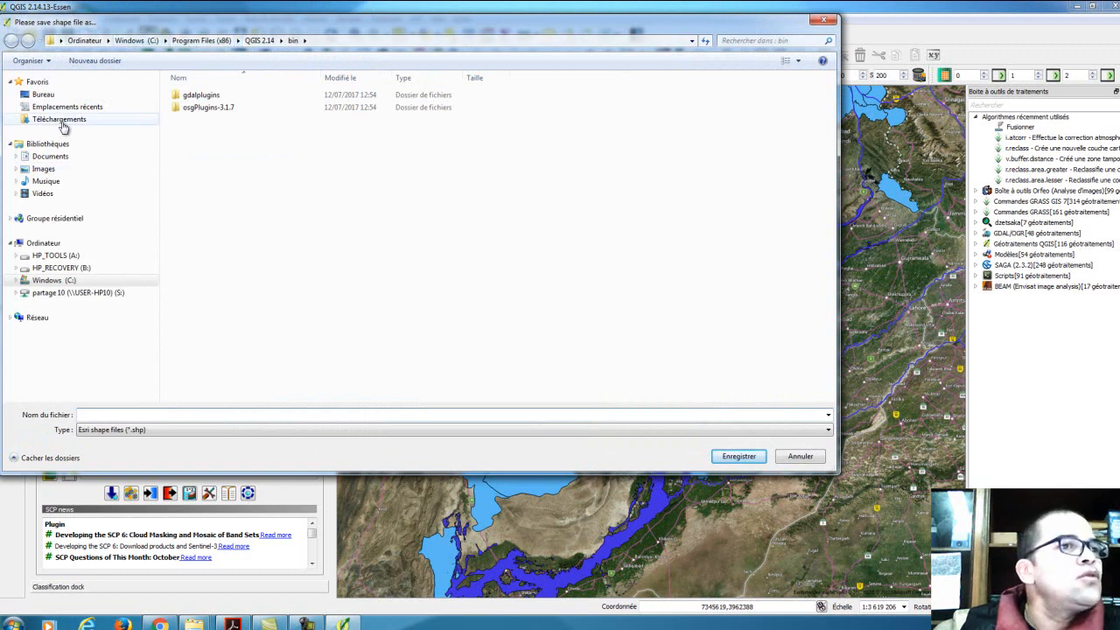
Set the shapefile's save location to exercice_tutorials_Qgis, Initiation_SIG_QGIS_ACE, DATA, 3 Add Attribute Selection on the desktop.
left_click(44, 94)
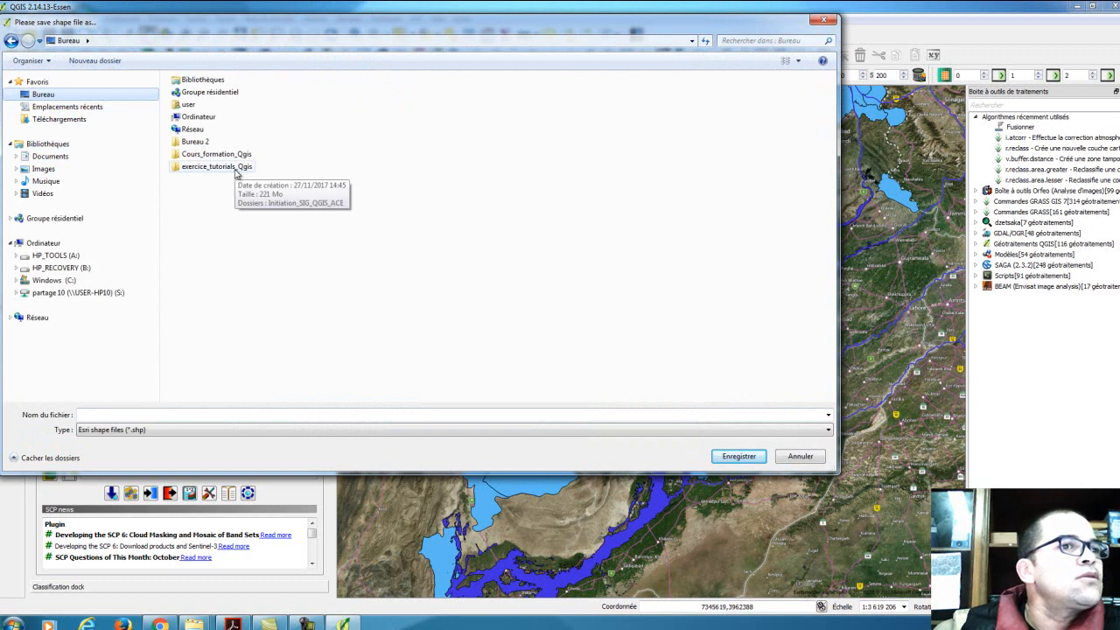
double_click(217, 166)
double_click(212, 96)
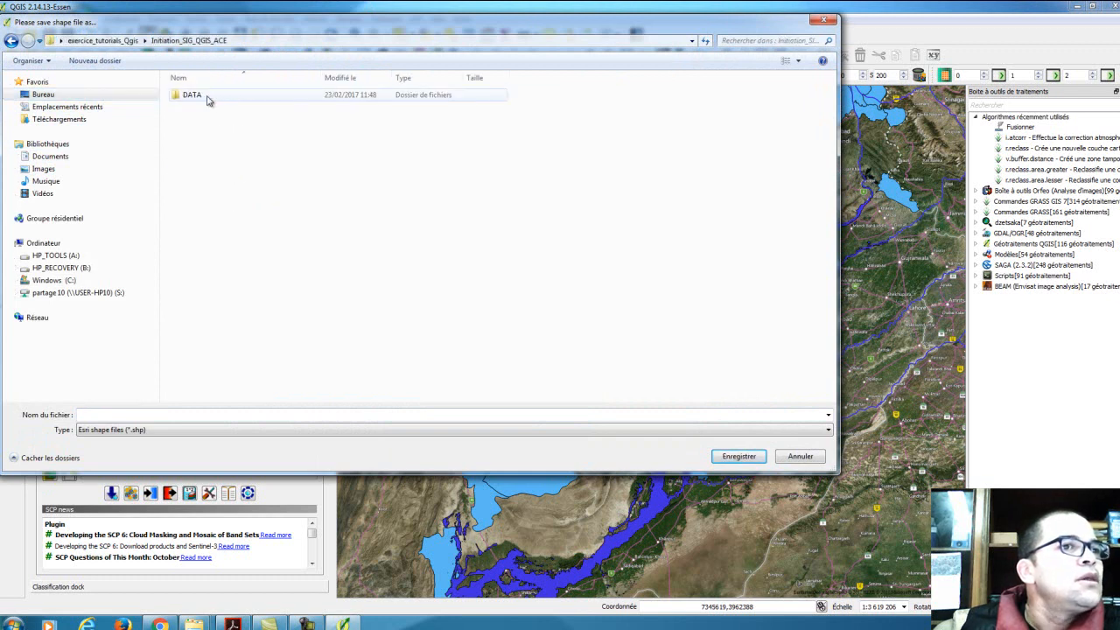
left_click(214, 97)
double_click(215, 96)
left_click(218, 123)
double_click(218, 122)
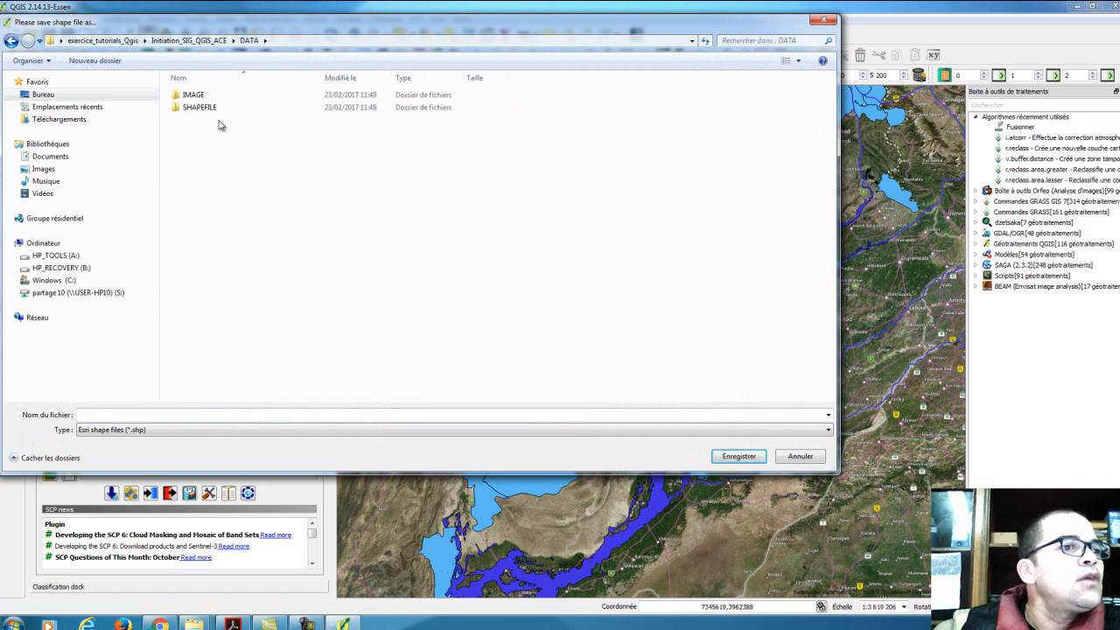
left_click_drag(219, 23, 516, 31)
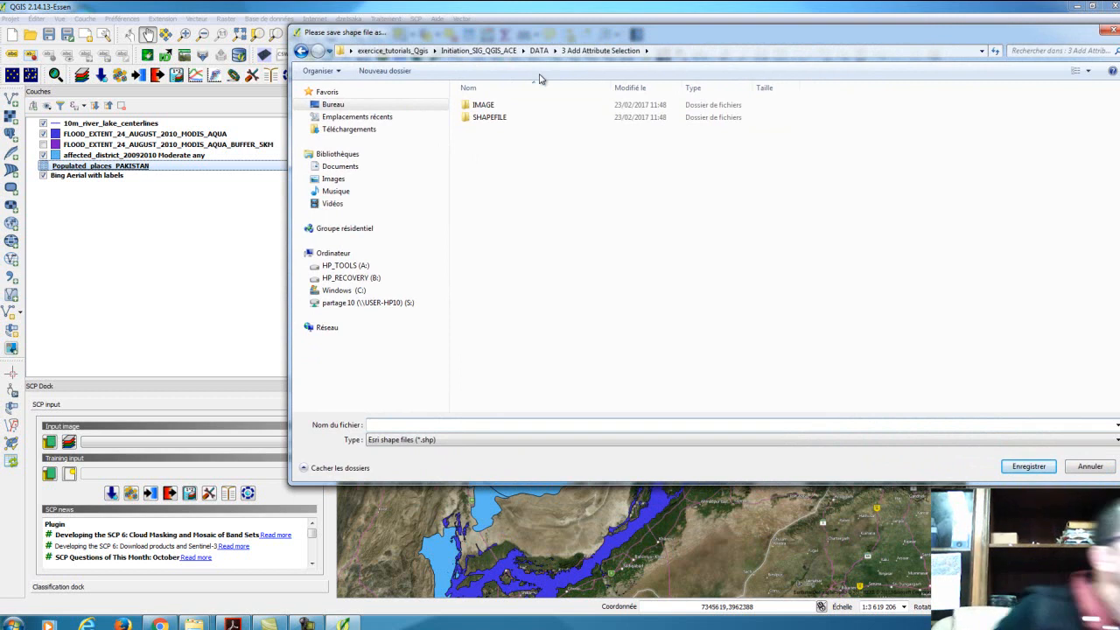
Name the point shapefile populated_place, save it as an Esri shape file, and dismiss the export message.
type("populated")
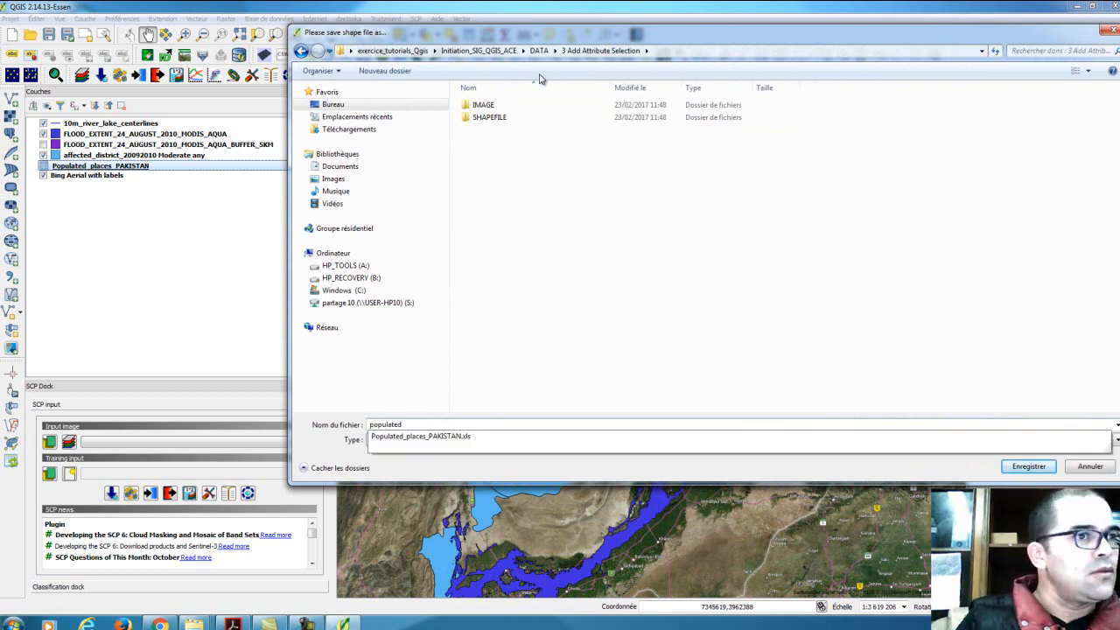
type("_place")
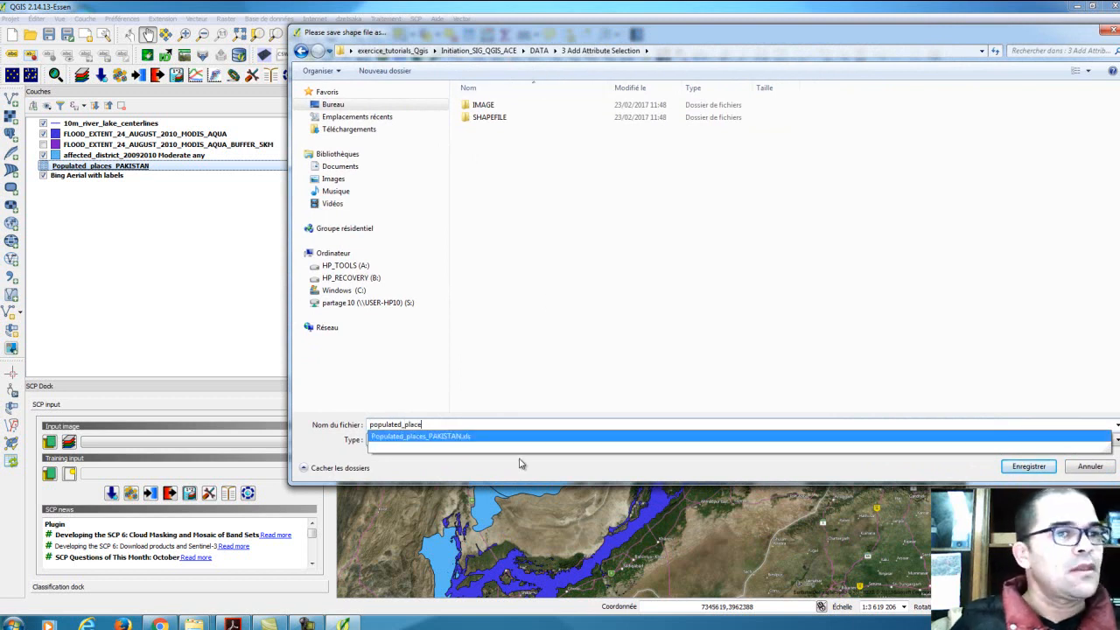
left_click(582, 324)
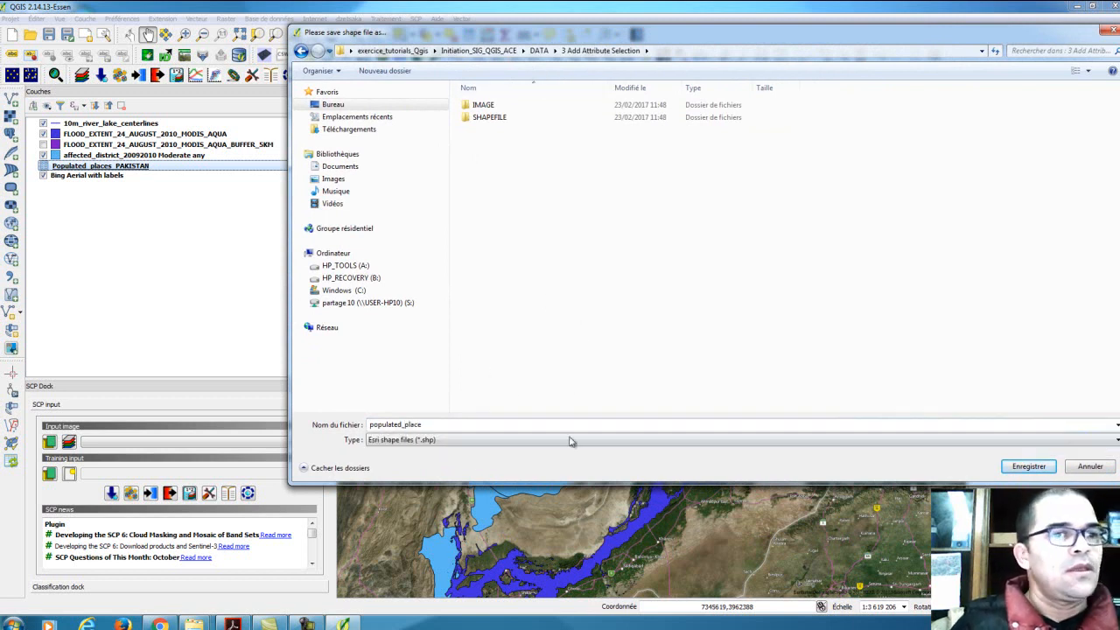
left_click(1030, 466)
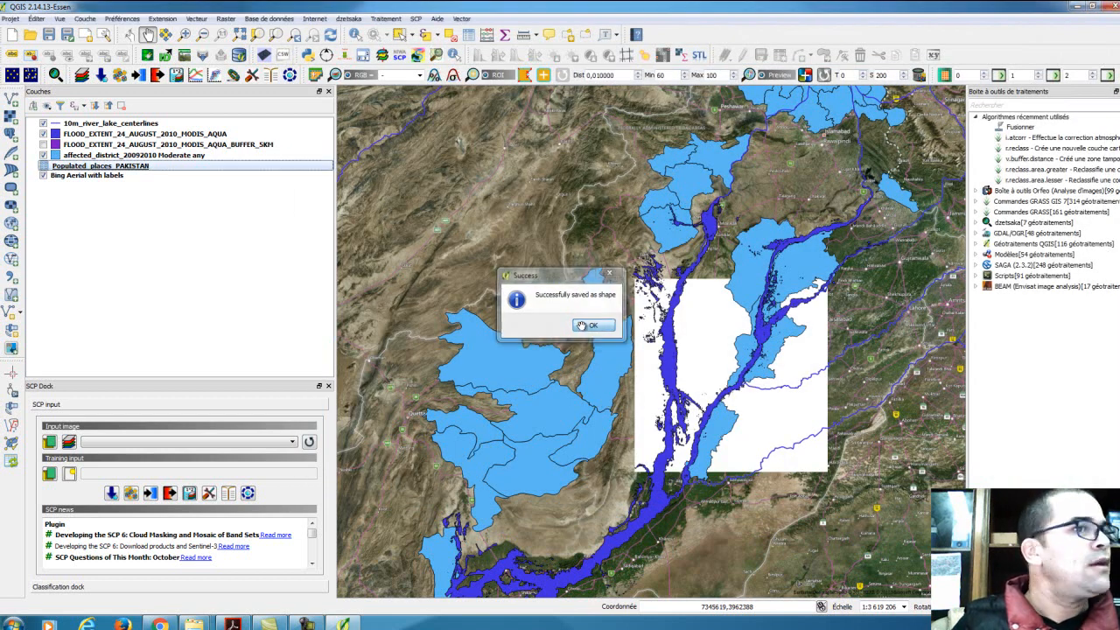
left_click(590, 326)
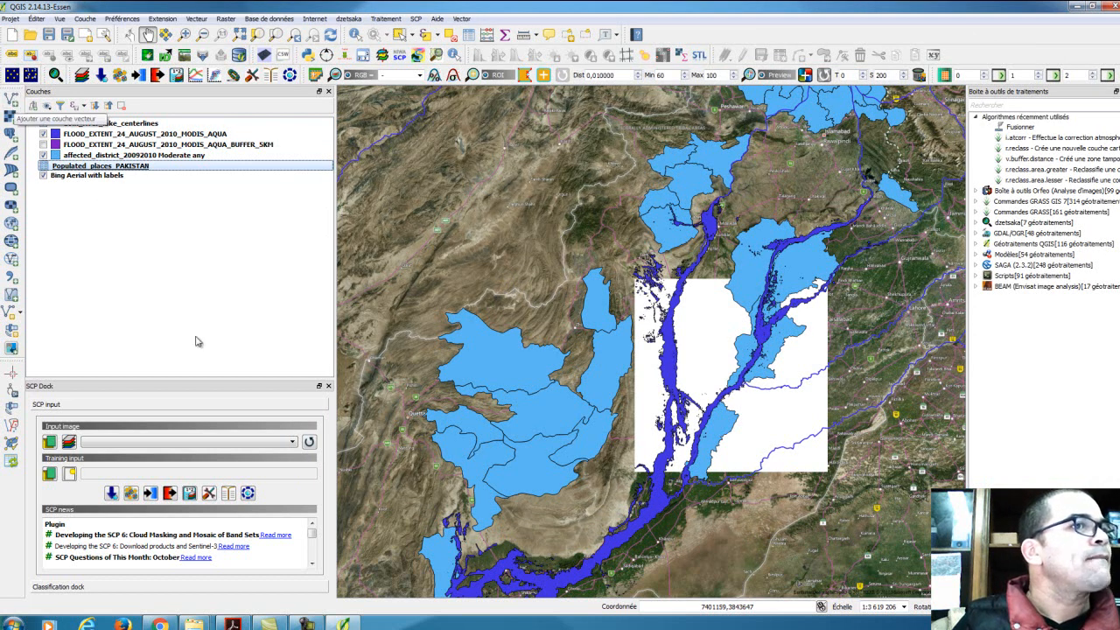
Browse for a vector dataset file to add to the map.
left_click(12, 101)
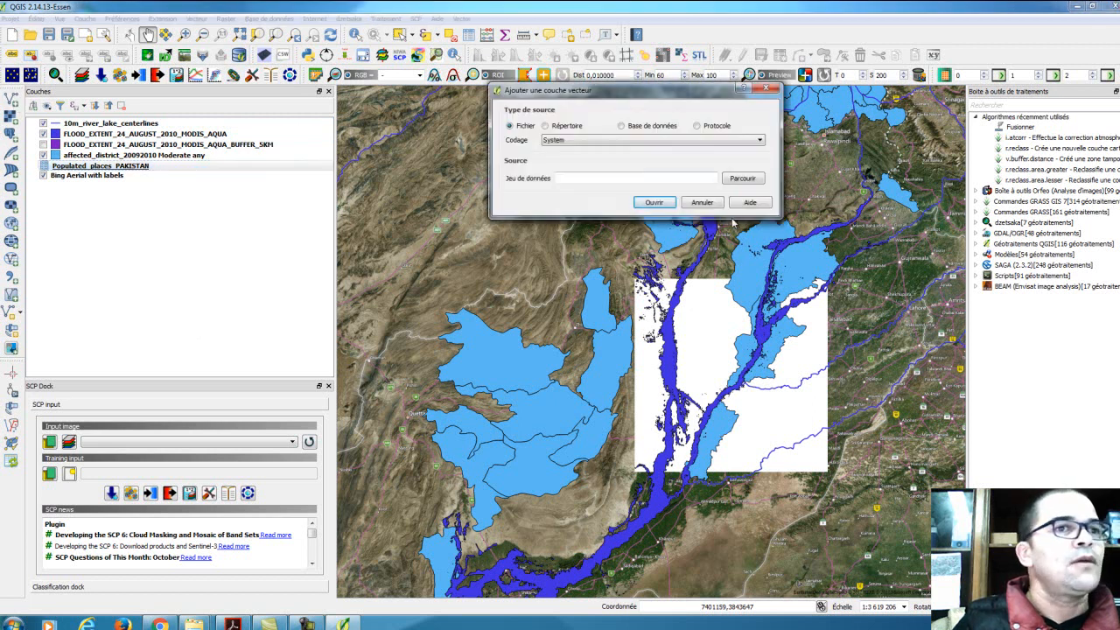
left_click(744, 179)
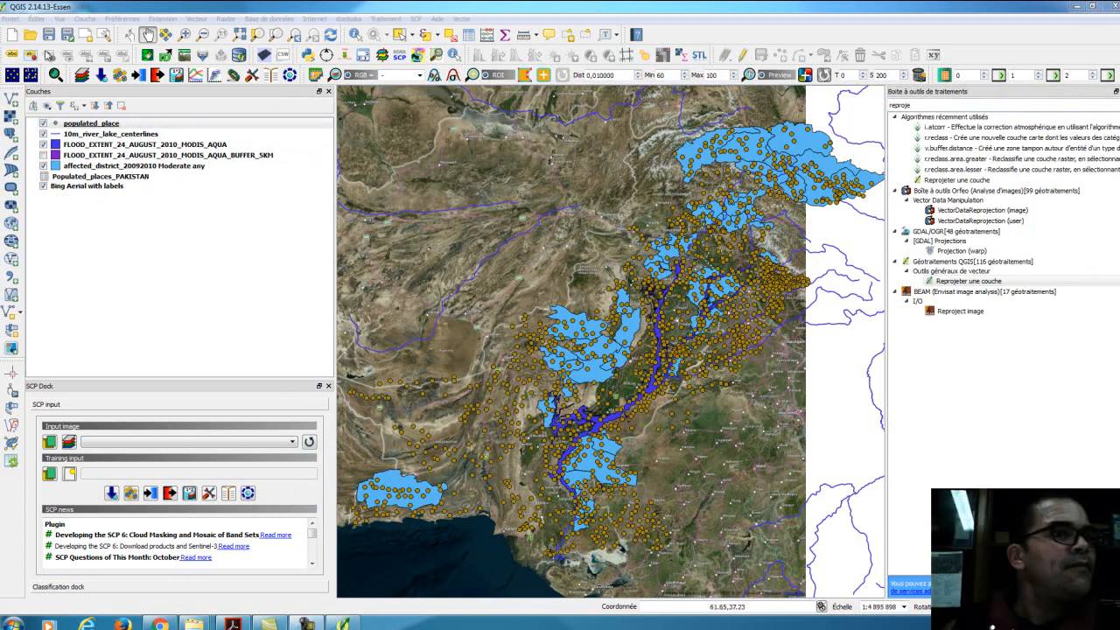
Remove the populated_place layer from the project and confirm the deletion.
right_click(97, 126)
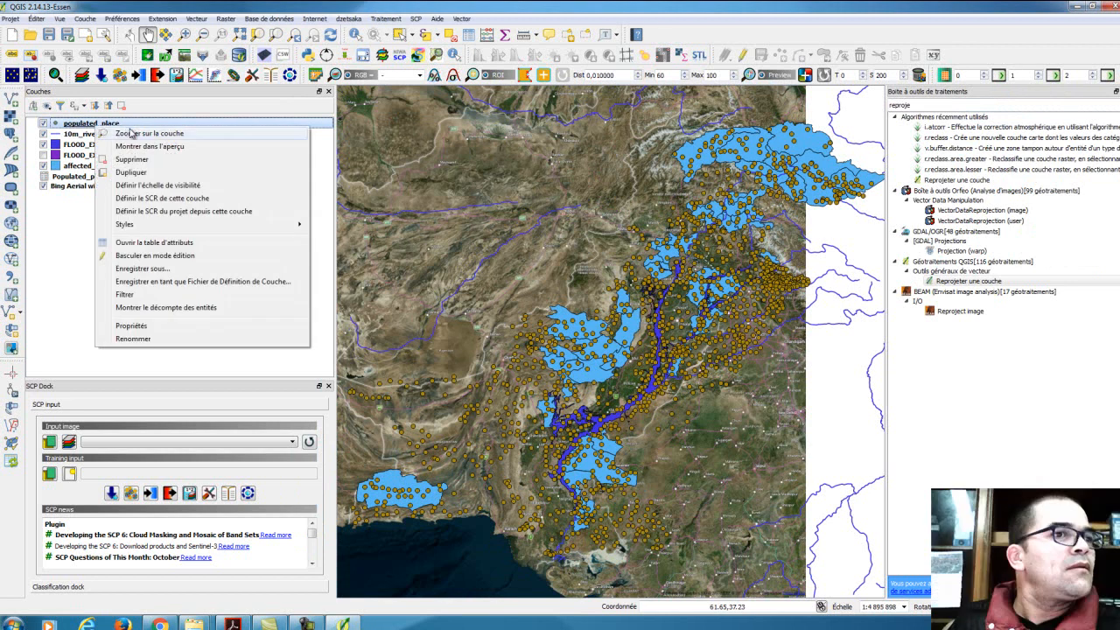
left_click(140, 159)
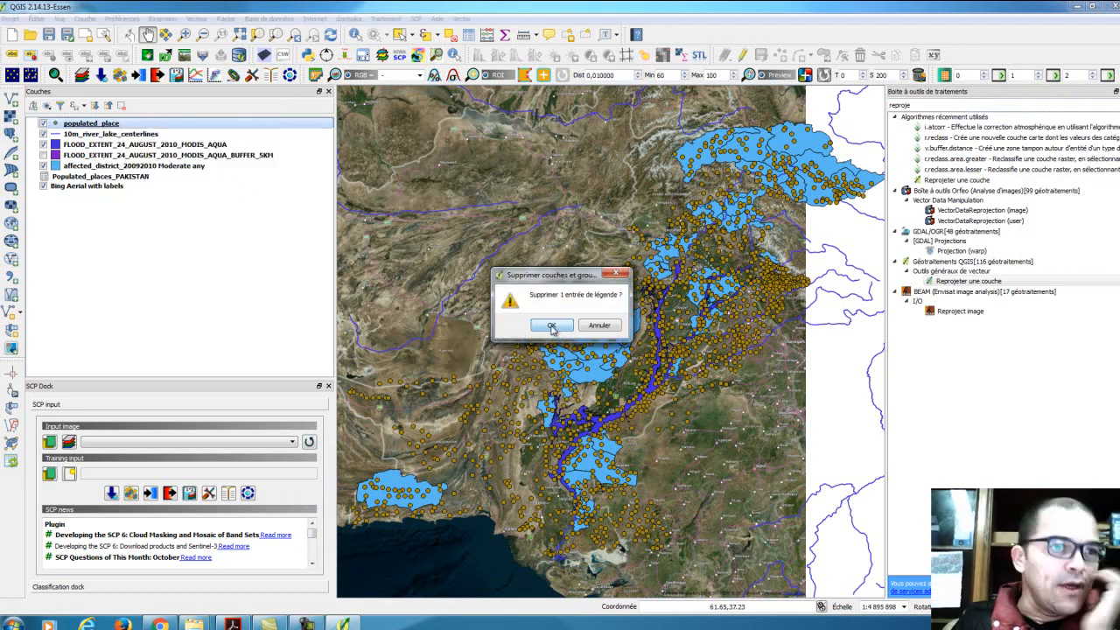
left_click(551, 325)
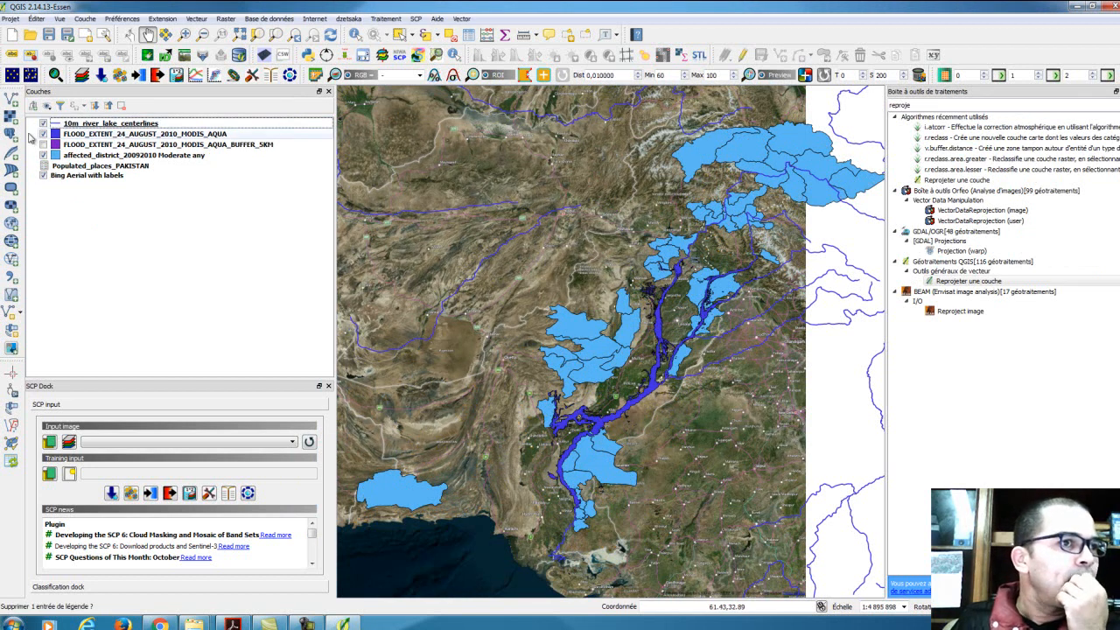
Add the populated_place.shp vector file from the 3 Add Attribute Selection folder to the map.
left_click(11, 99)
left_click(741, 179)
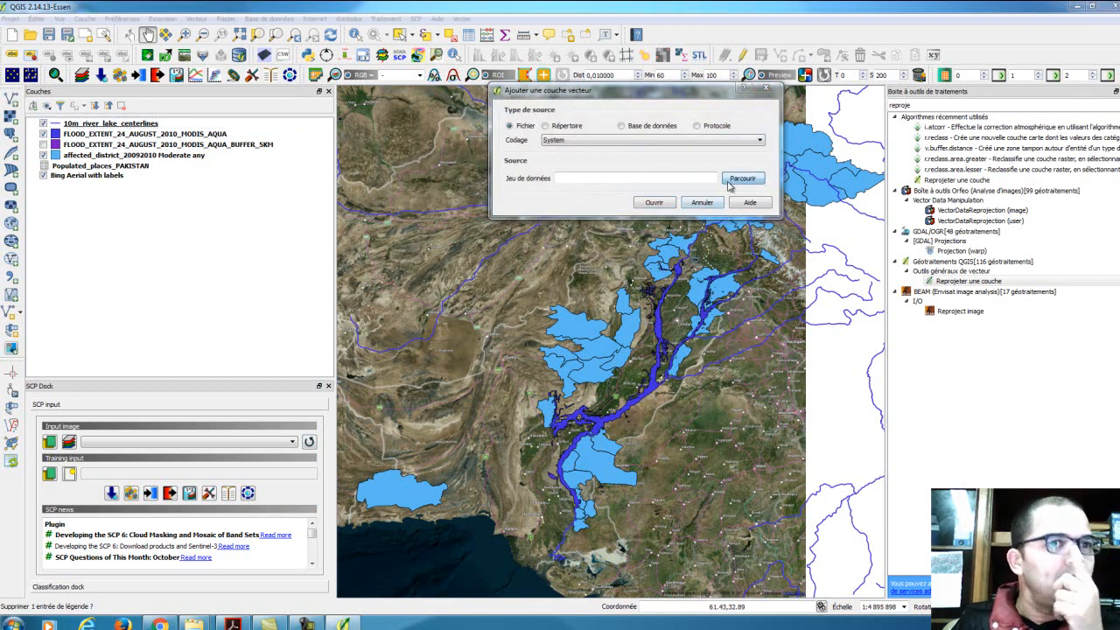
left_click(705, 217)
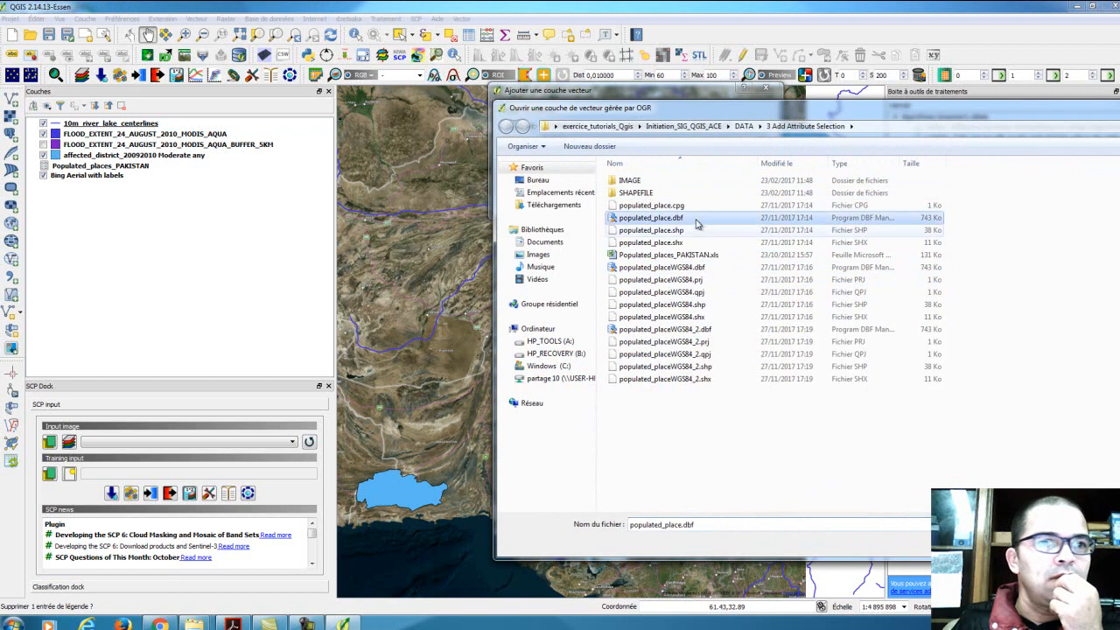
left_click(709, 231)
left_click_drag(1015, 108, 881, 115)
key("Return")
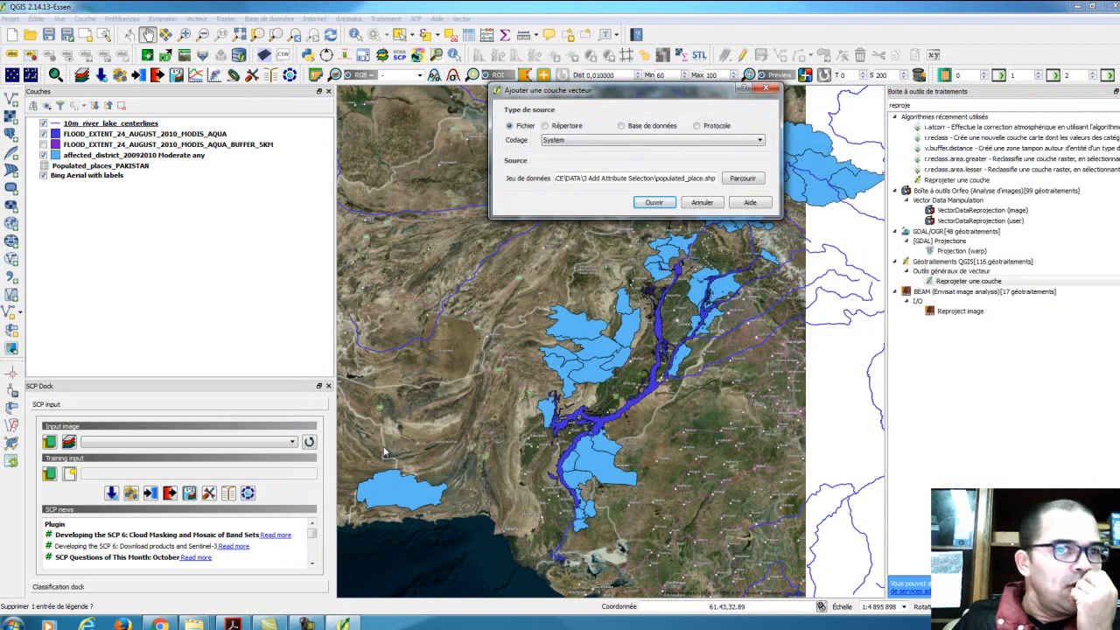
left_click(656, 205)
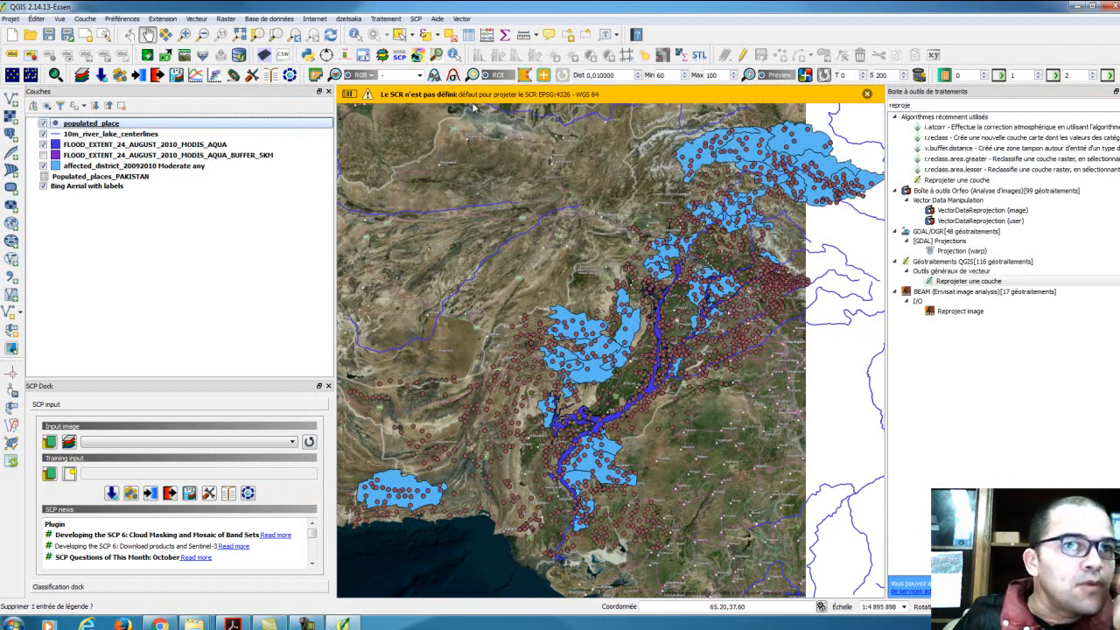
Inspect the populated_place points on the map and open the layer's attribute table.
left_click_drag(712, 349, 690, 344)
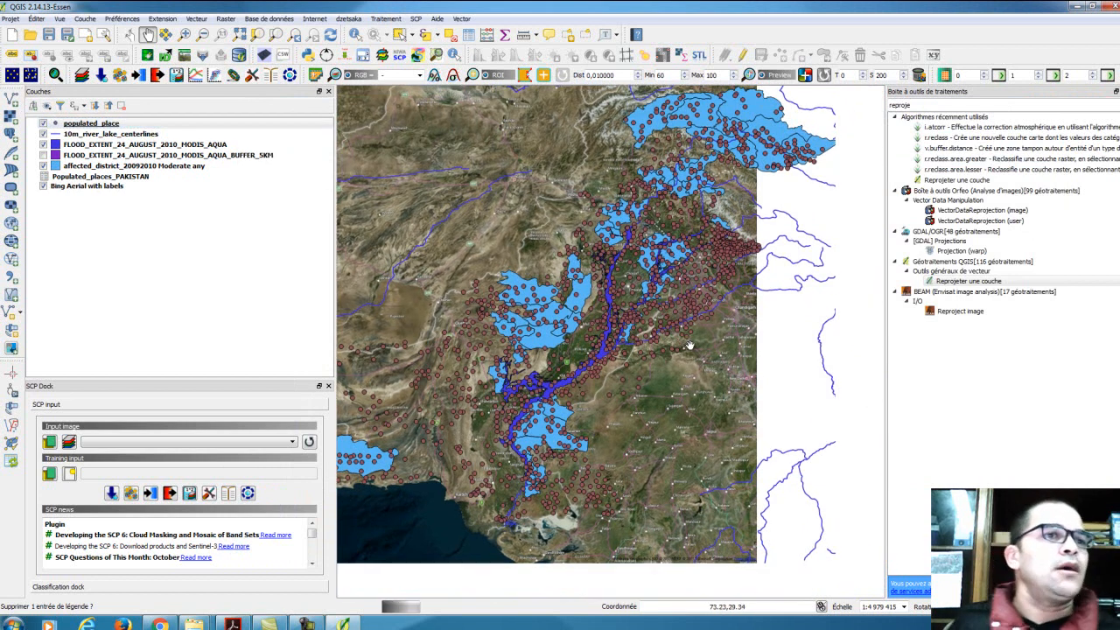
scroll(675, 354, "down", 1)
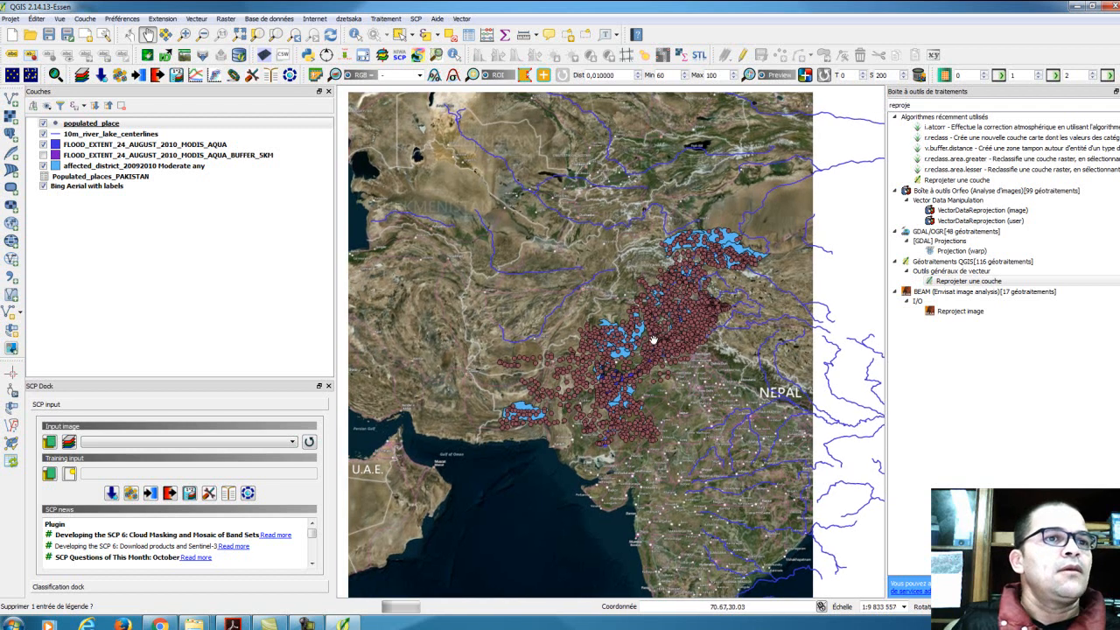
scroll(655, 332, "up", 1)
left_click(105, 124)
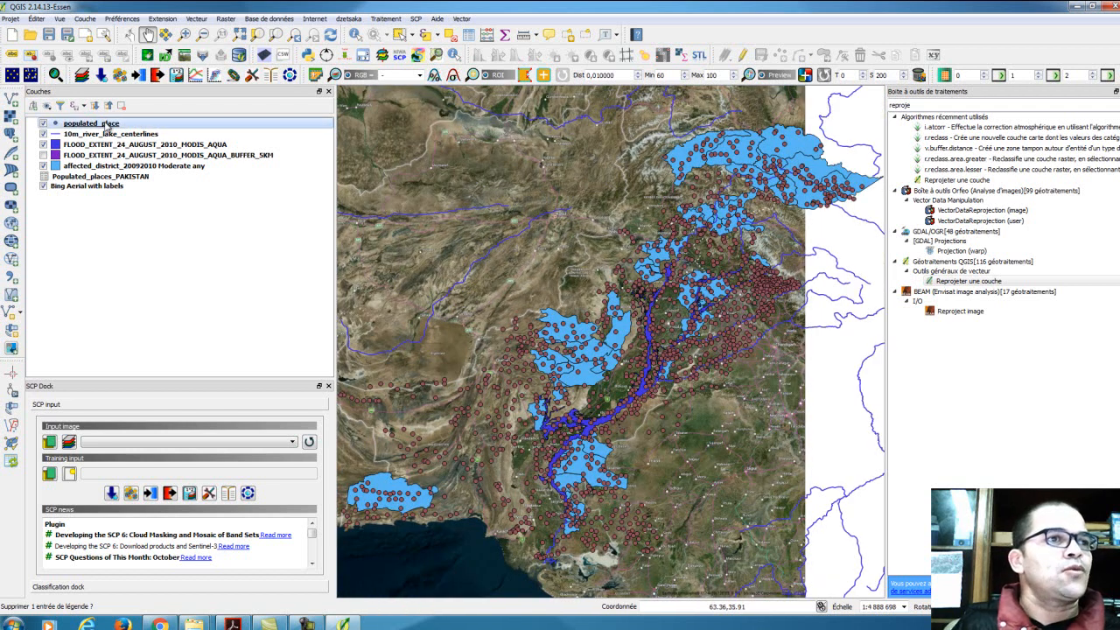
right_click(105, 125)
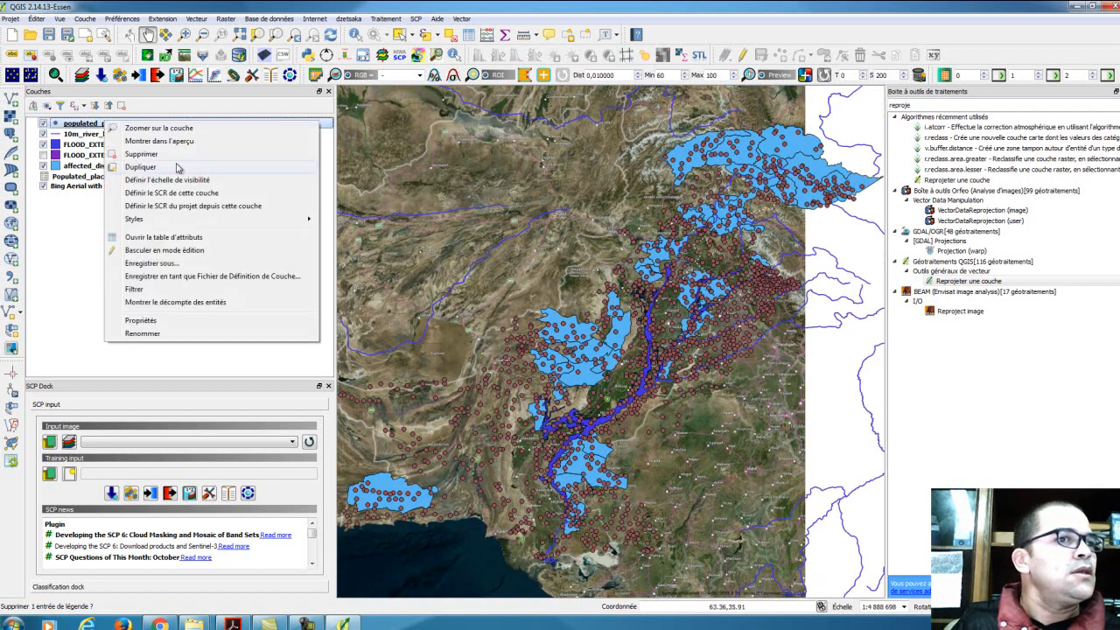
left_click(160, 238)
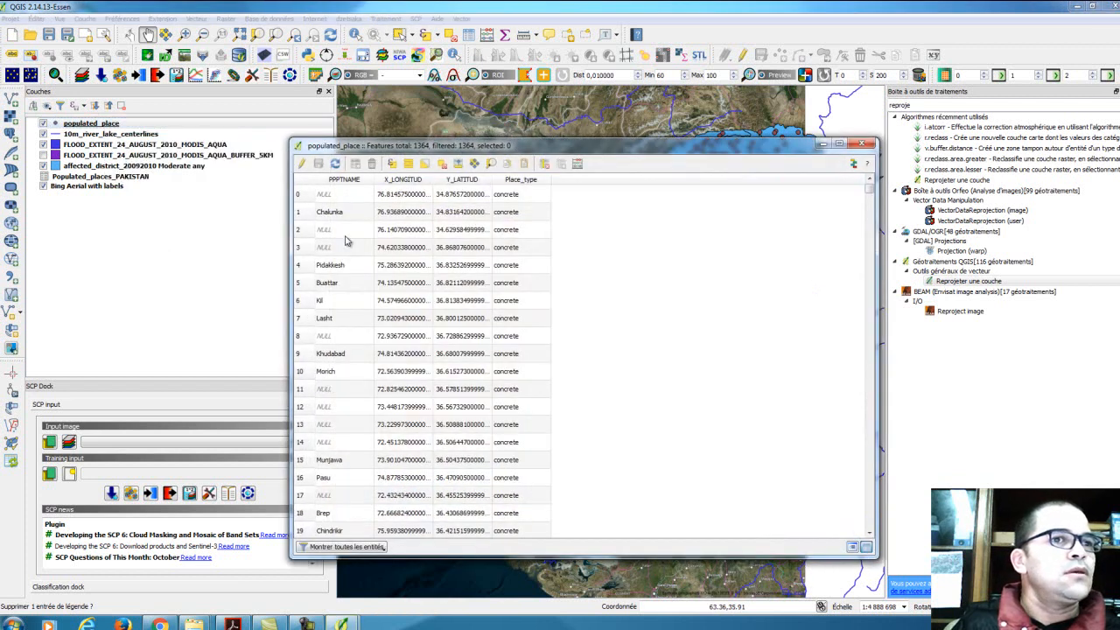
Sort the attribute table by X_LONGITUD, then by PPPTNAME in descending order, look through the records and close the table.
left_click(495, 216)
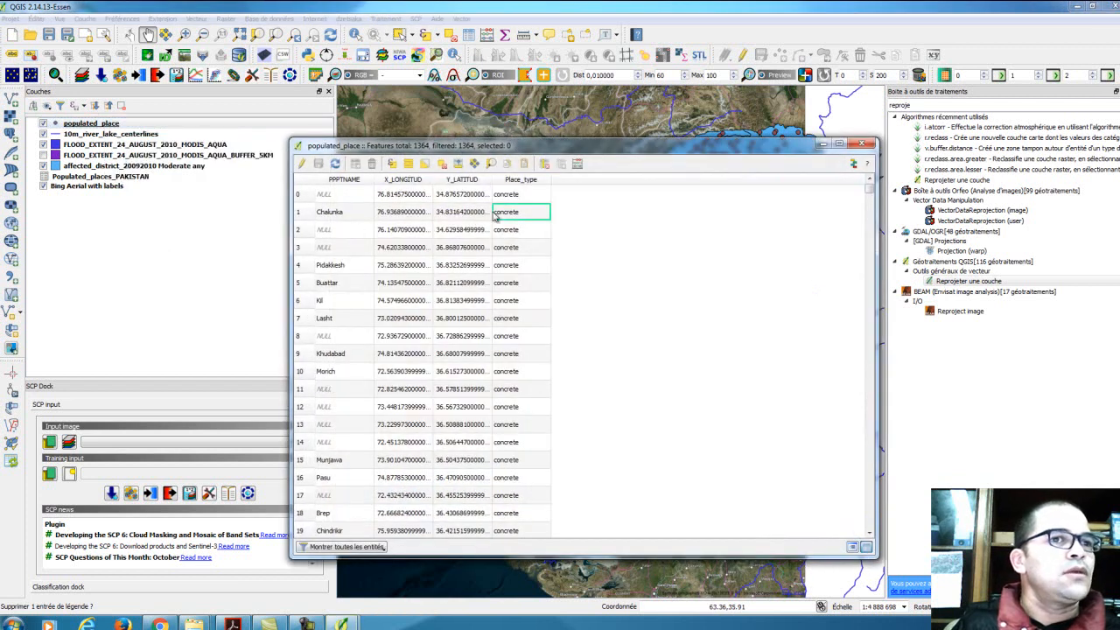
left_click(403, 179)
left_click(356, 182)
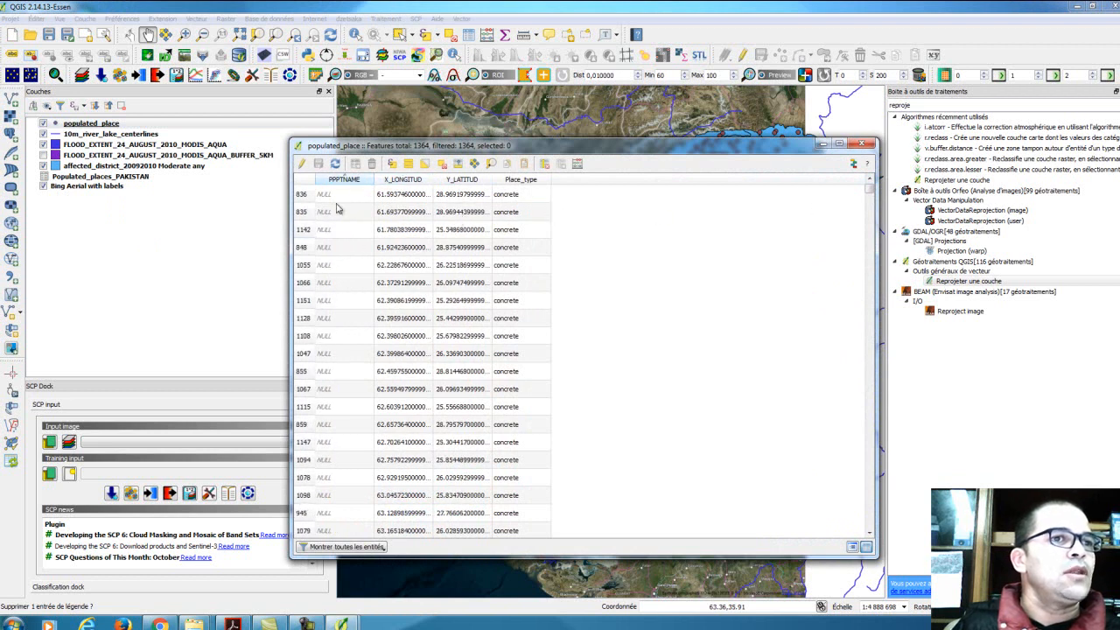
left_click(344, 180)
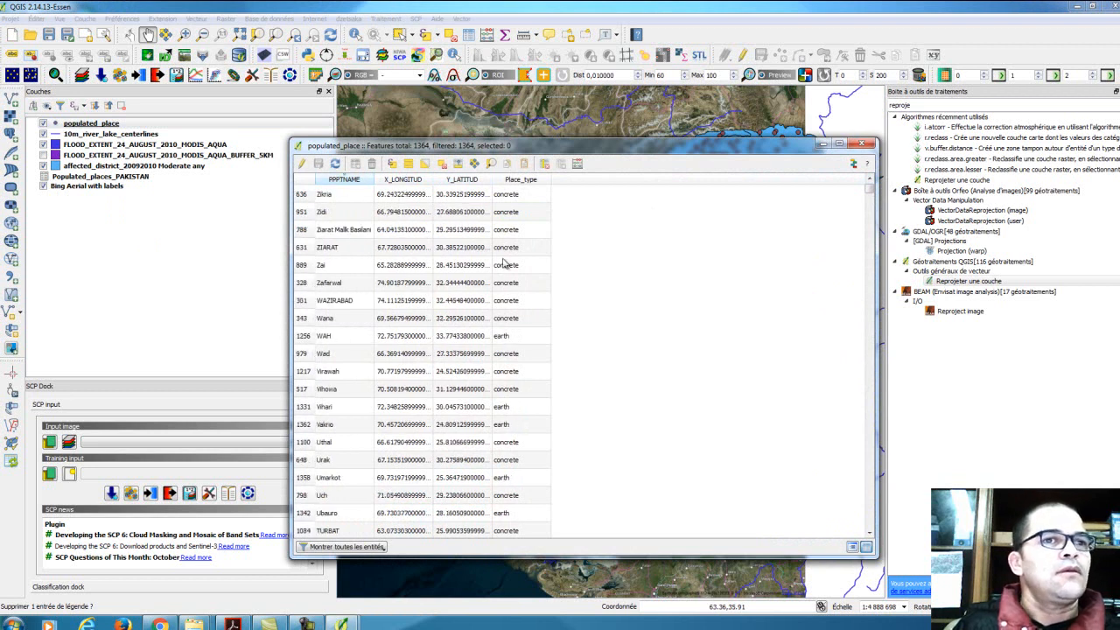
scroll(544, 390, "down", 5)
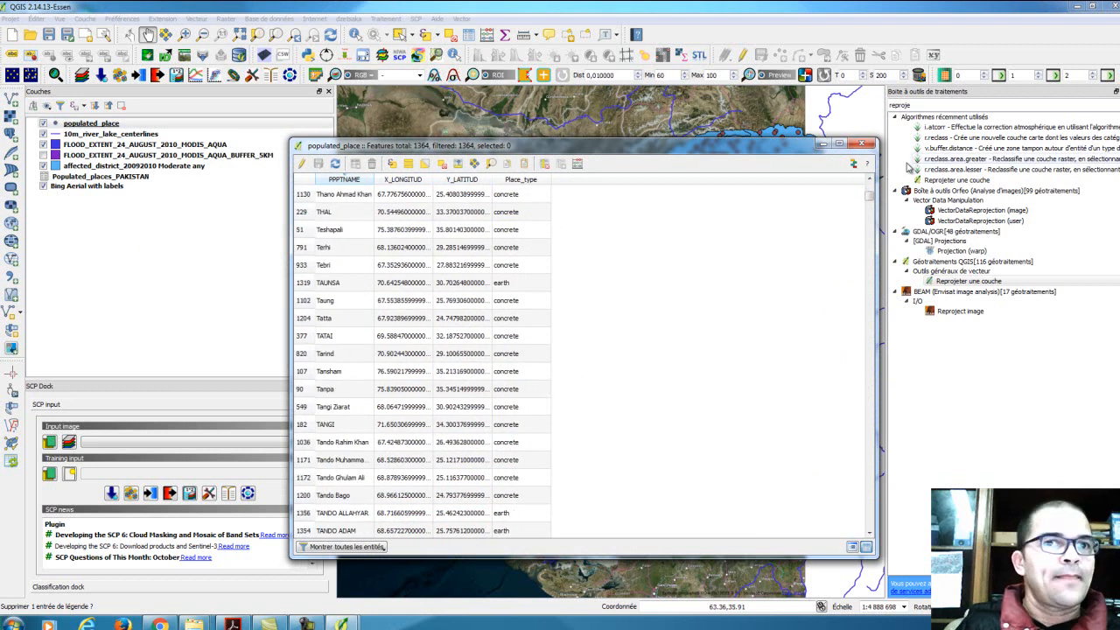
left_click(862, 143)
right_click(111, 124)
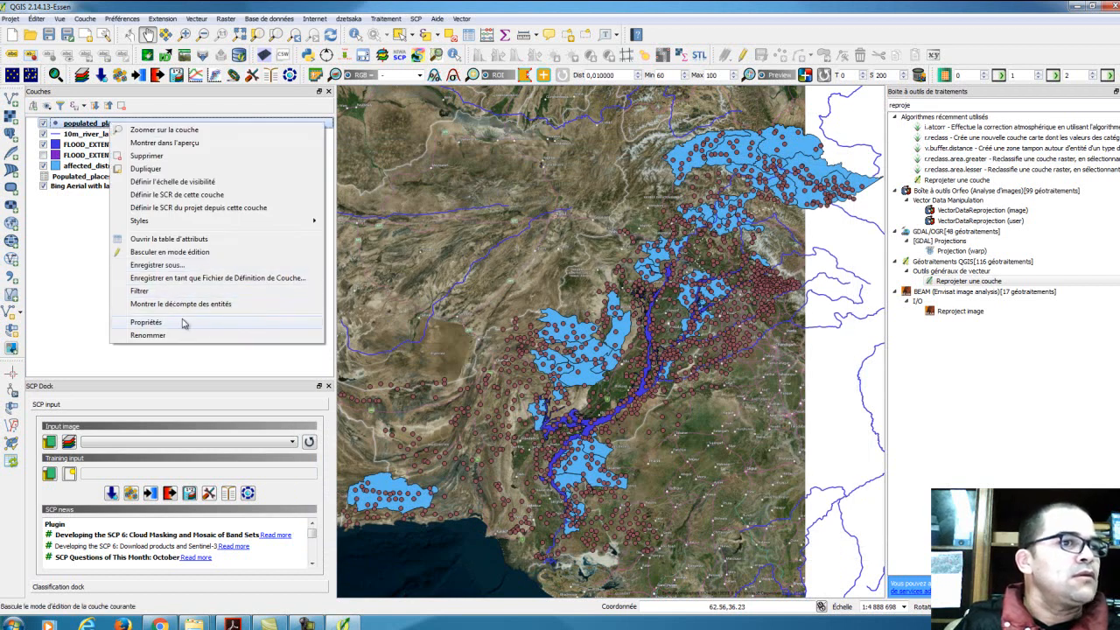
left_click(90, 245)
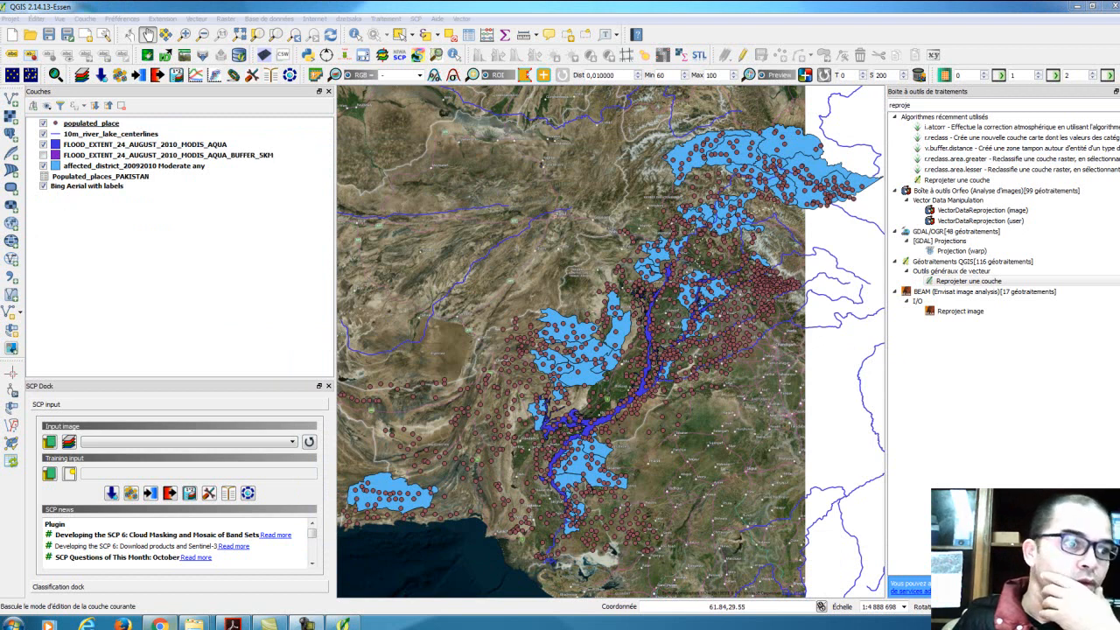
Switch to the 3 Add Attribute Selection folder and open Populated_places_PAKISTAN.xls in Excel.
mouse_move(194, 623)
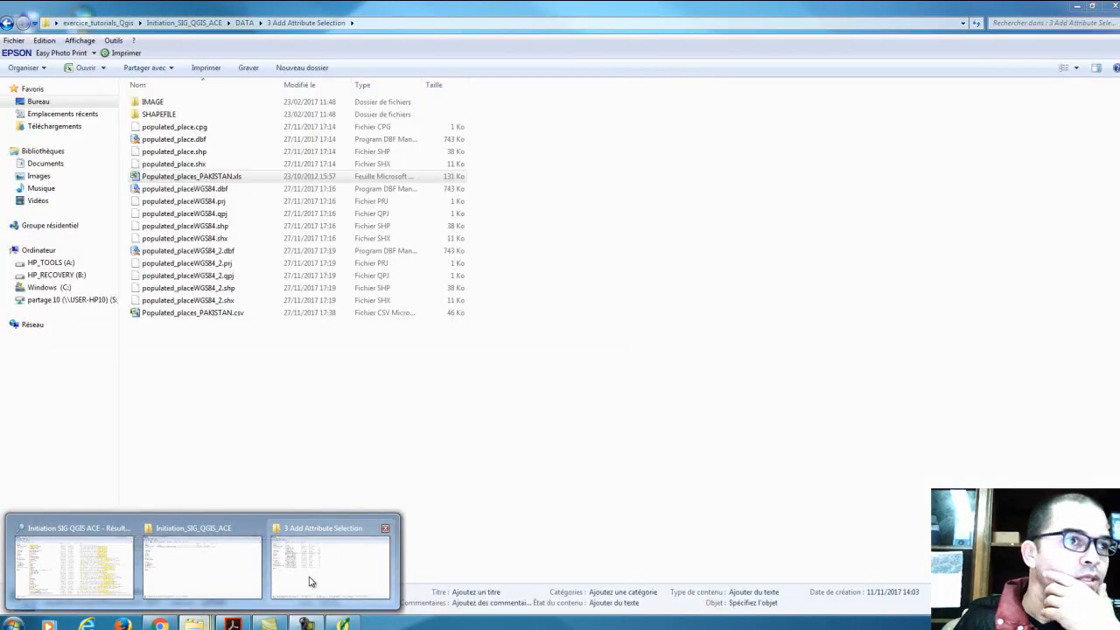
left_click(309, 582)
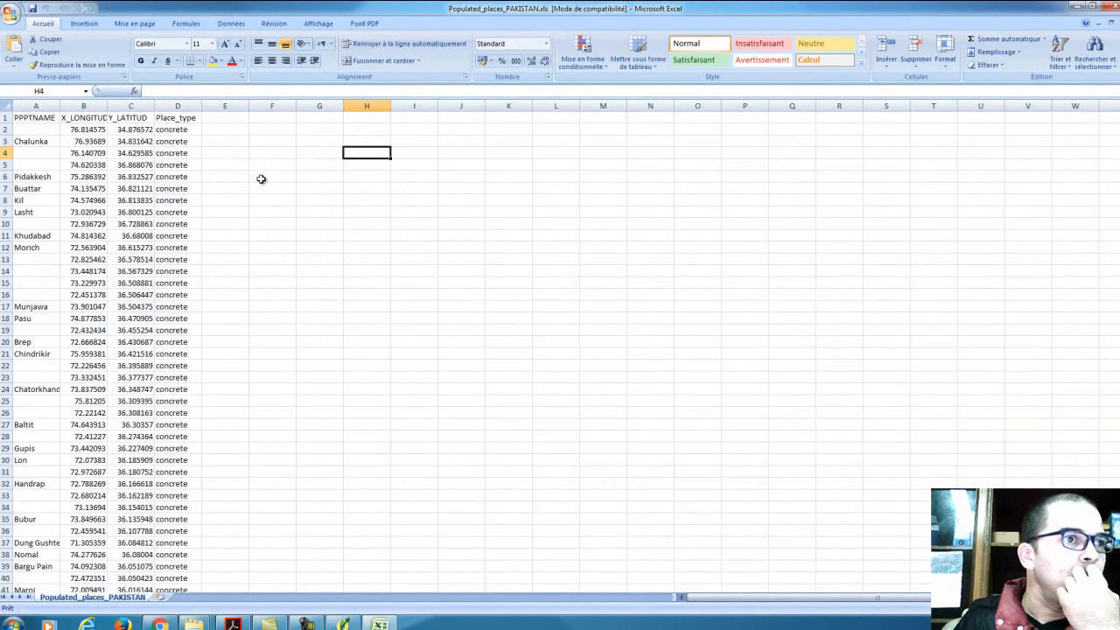
left_click(147, 202)
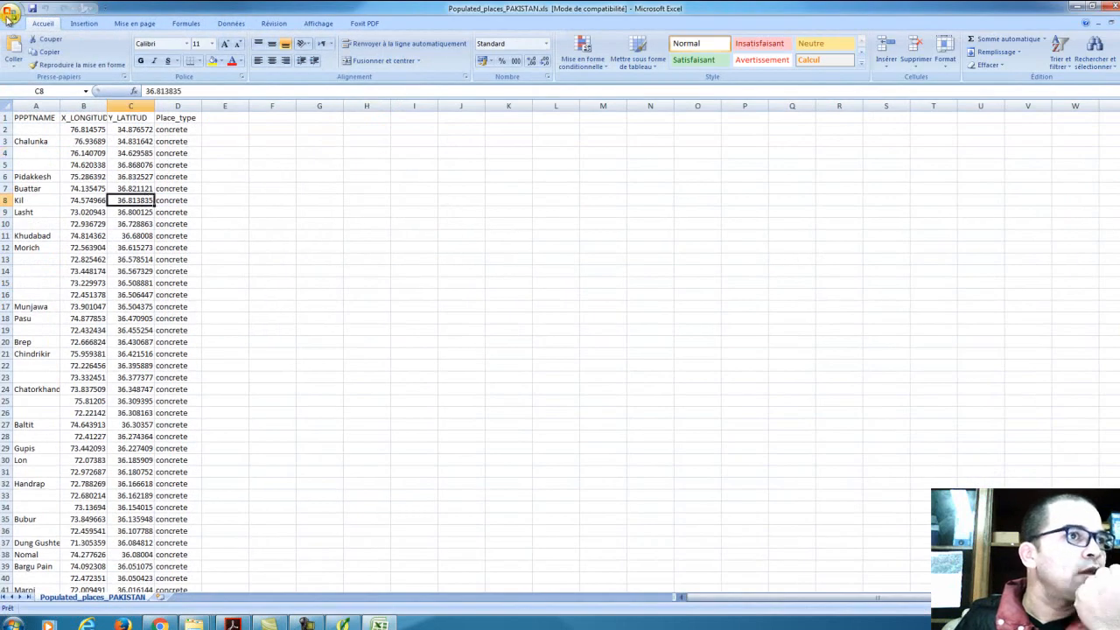
Save the workbook in CSV (DOS) format as Populated_places_PAKISTAN.csv, replacing the existing file and accepting the format warning.
left_click(10, 17)
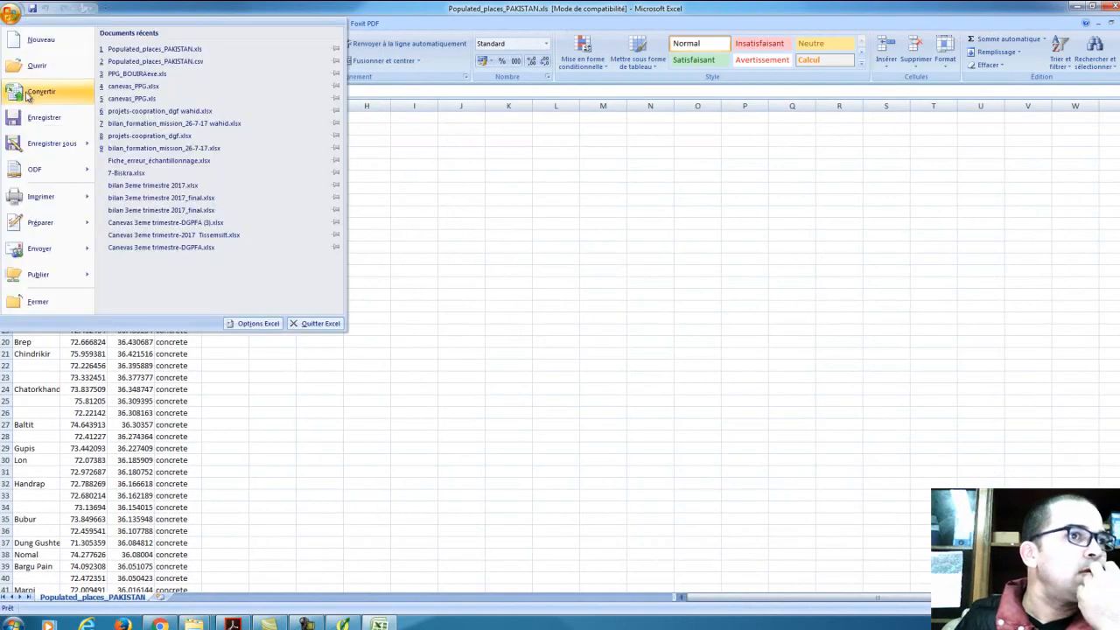
left_click(35, 146)
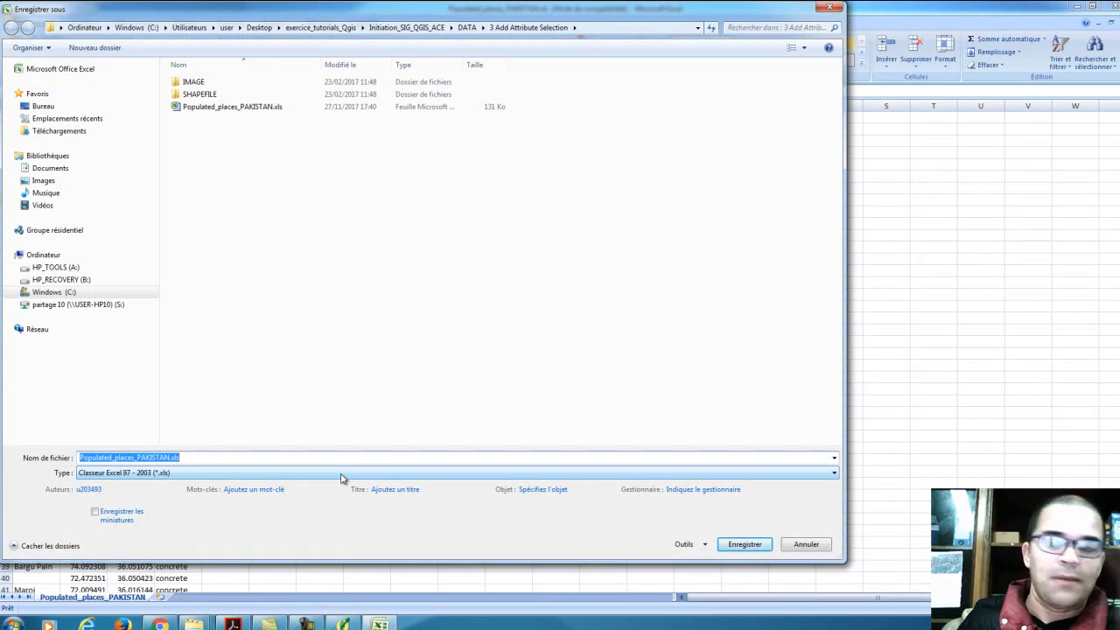
left_click(343, 472)
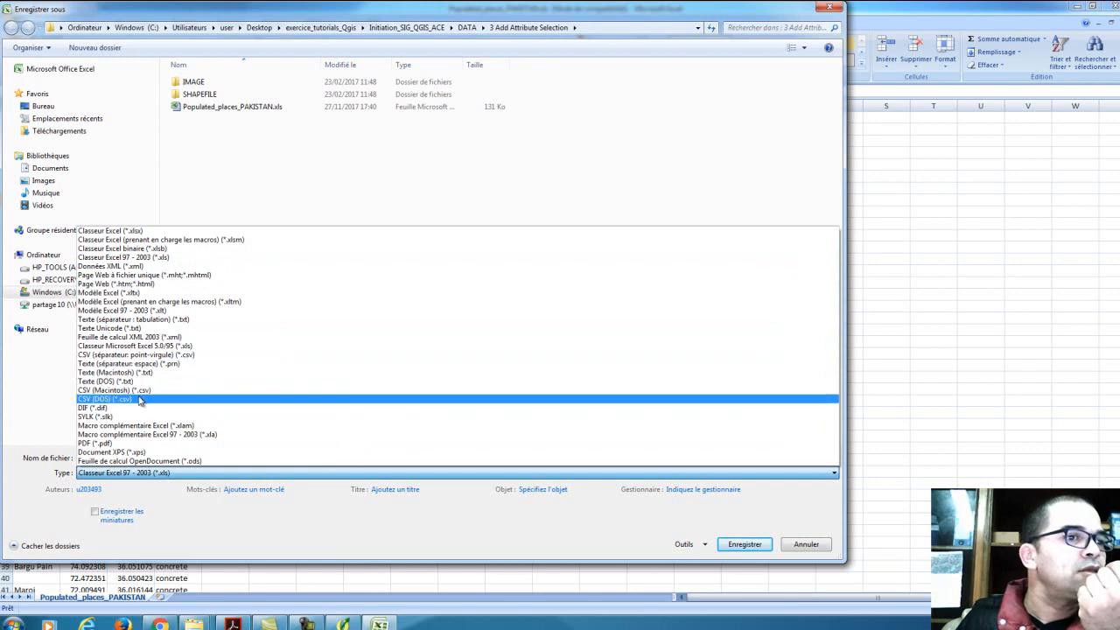
left_click(140, 400)
left_click(244, 107)
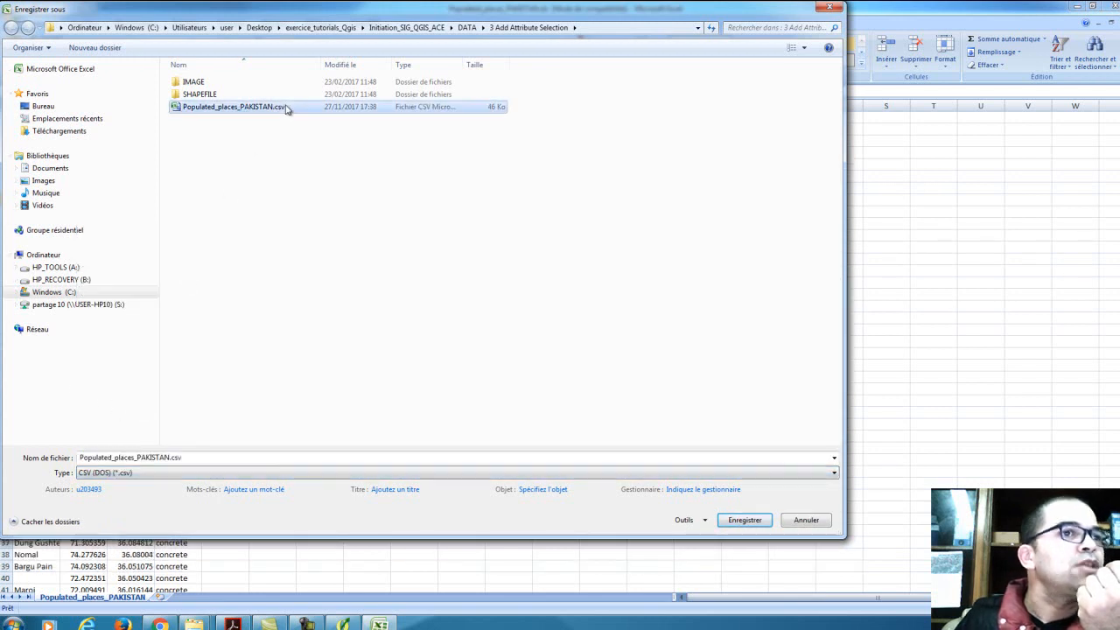
left_click(743, 520)
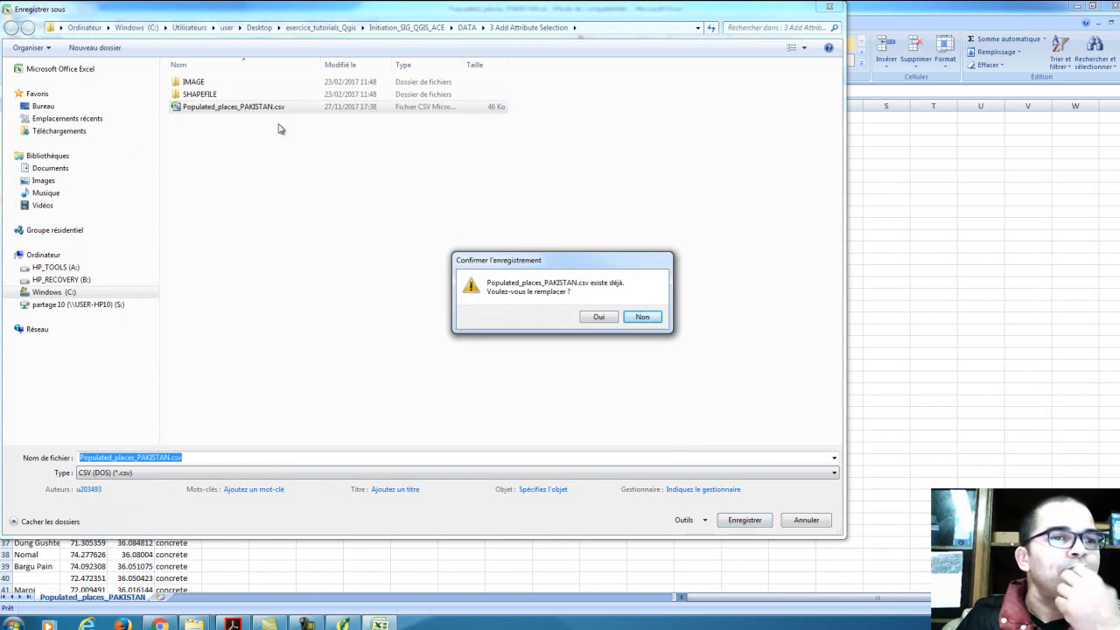
left_click(601, 318)
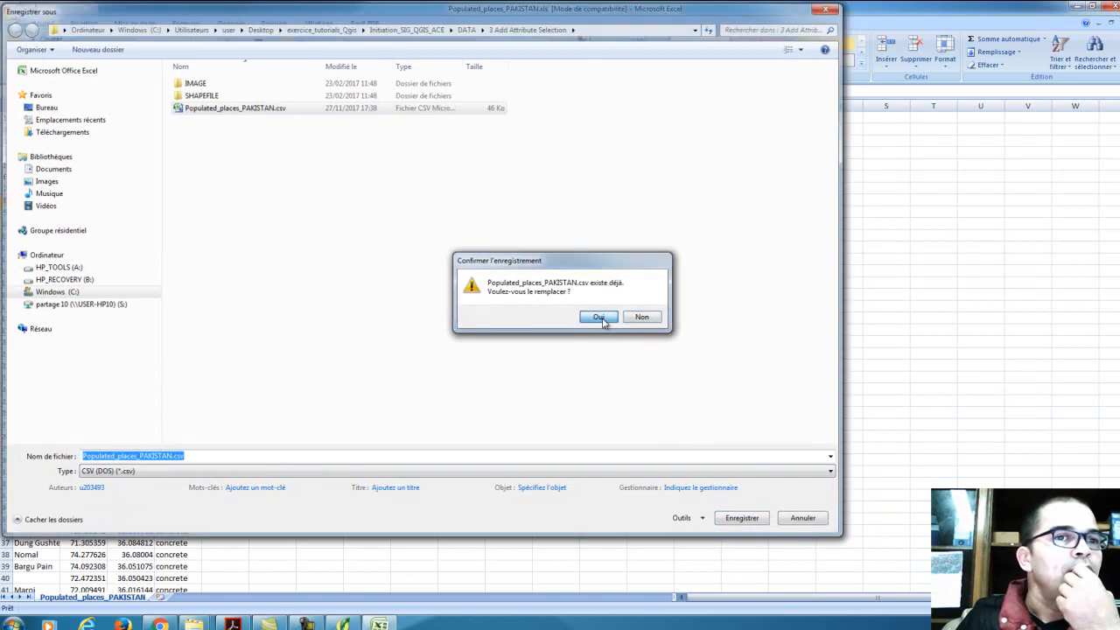
left_click(516, 352)
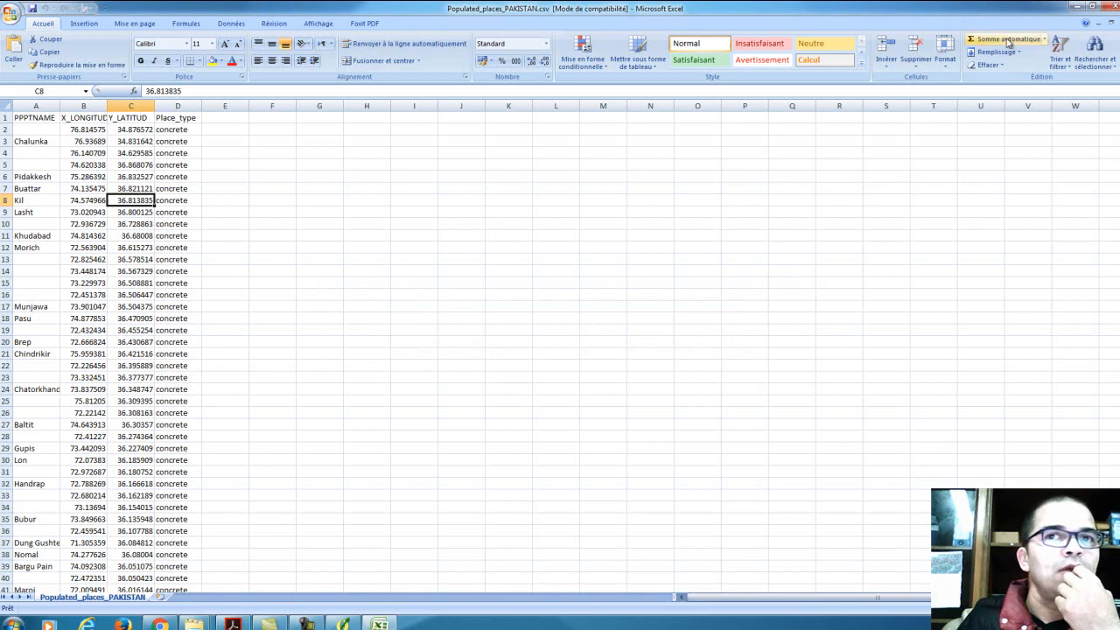
Close Populated_places_PAKISTAN.csv with its changes saved in the same format, and exit Excel.
left_click(1115, 6)
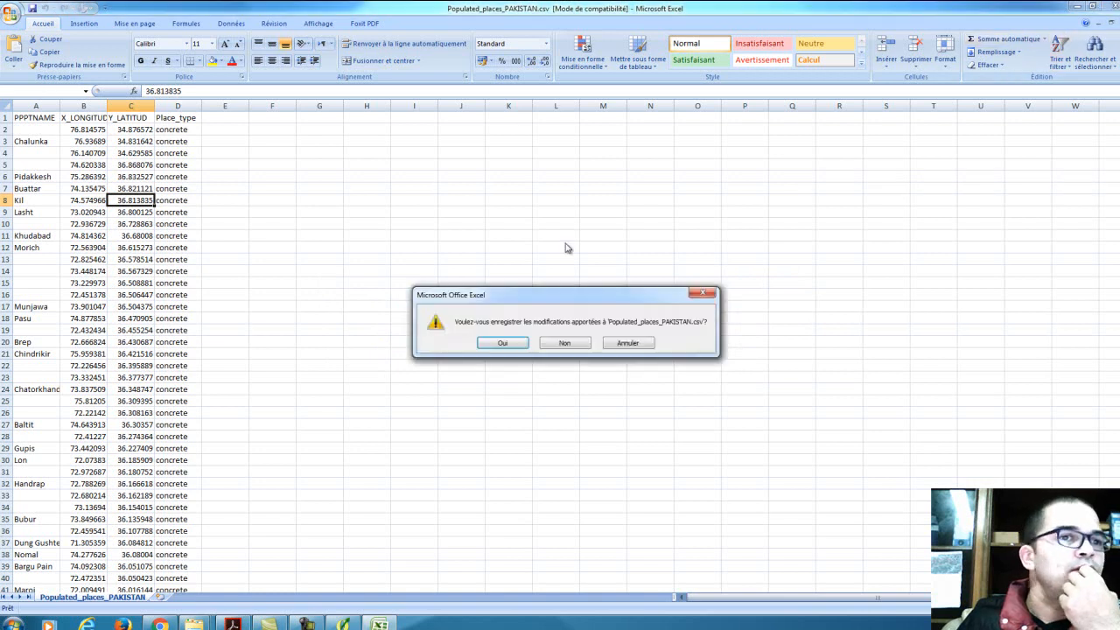
left_click(502, 343)
left_click(508, 352)
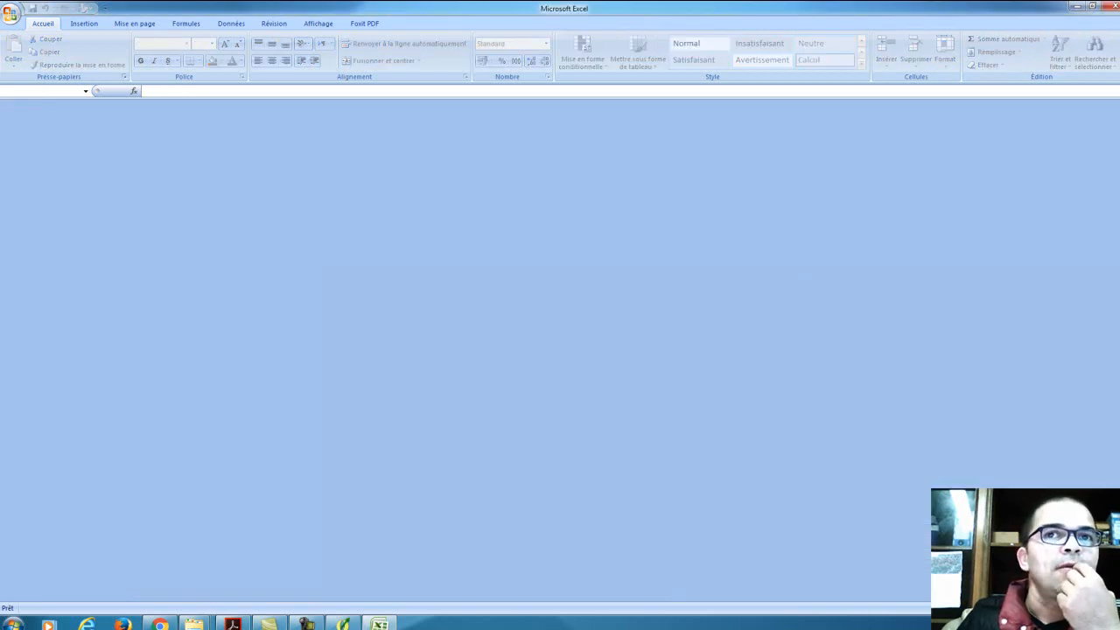
left_click(1109, 6)
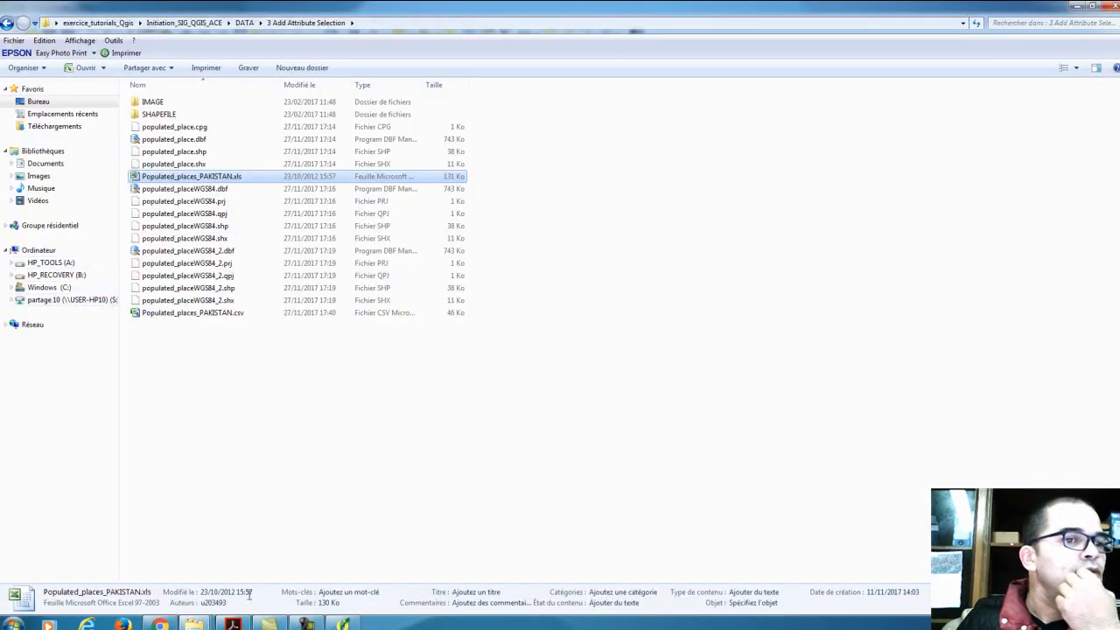
Switch to QGIS, start adding a delimited text layer and choose Populated_places_PAKISTAN.csv as its source file.
left_click(347, 624)
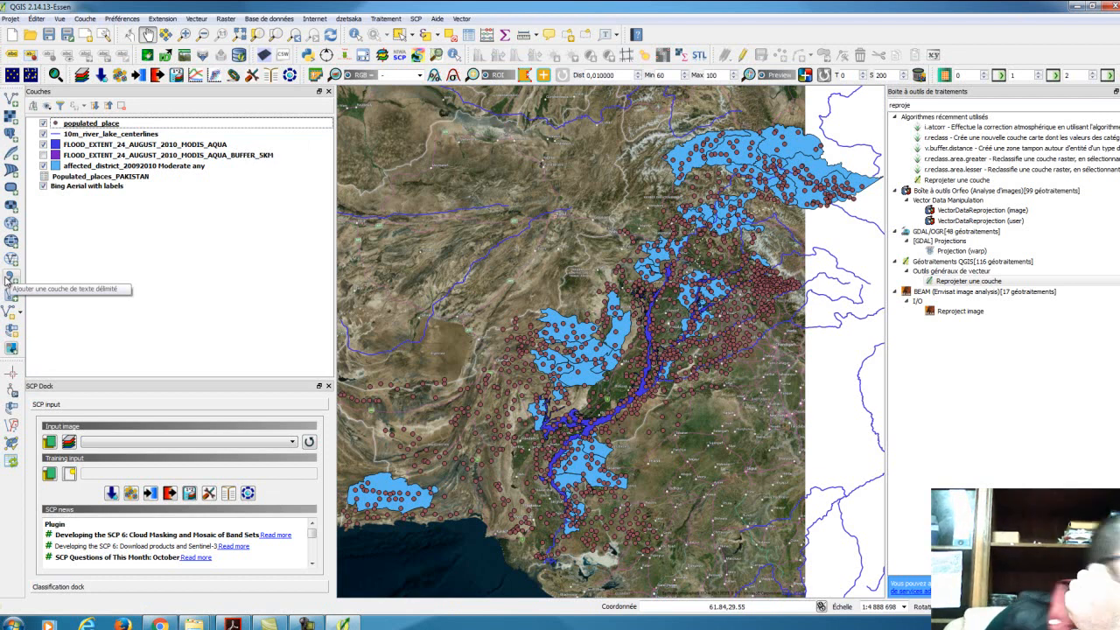
left_click(78, 23)
mouse_move(109, 46)
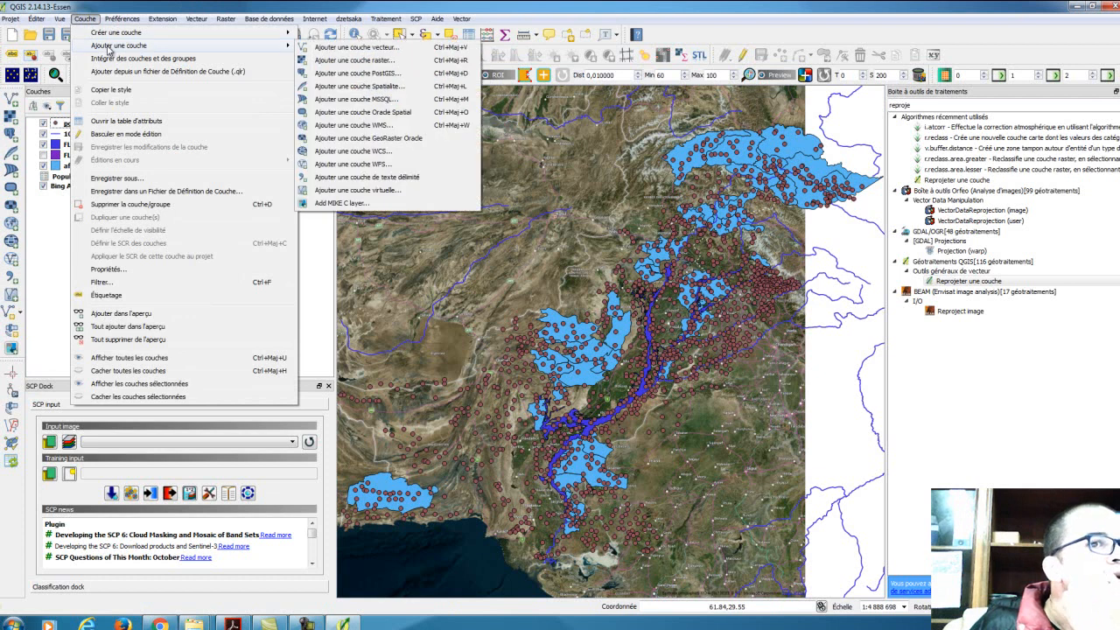
left_click(354, 178)
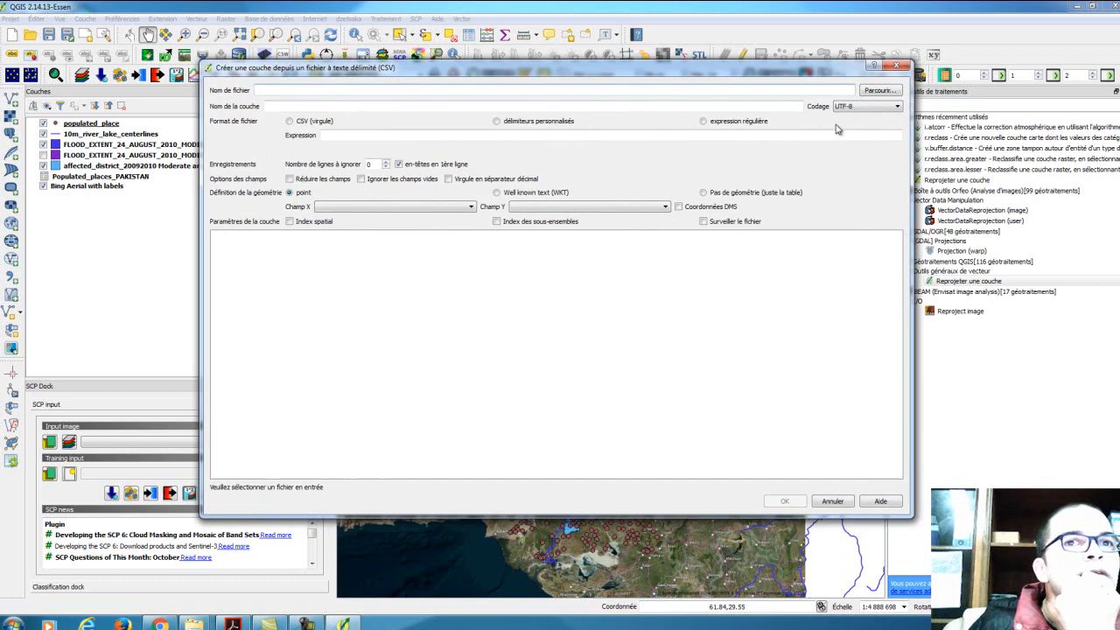
left_click(882, 91)
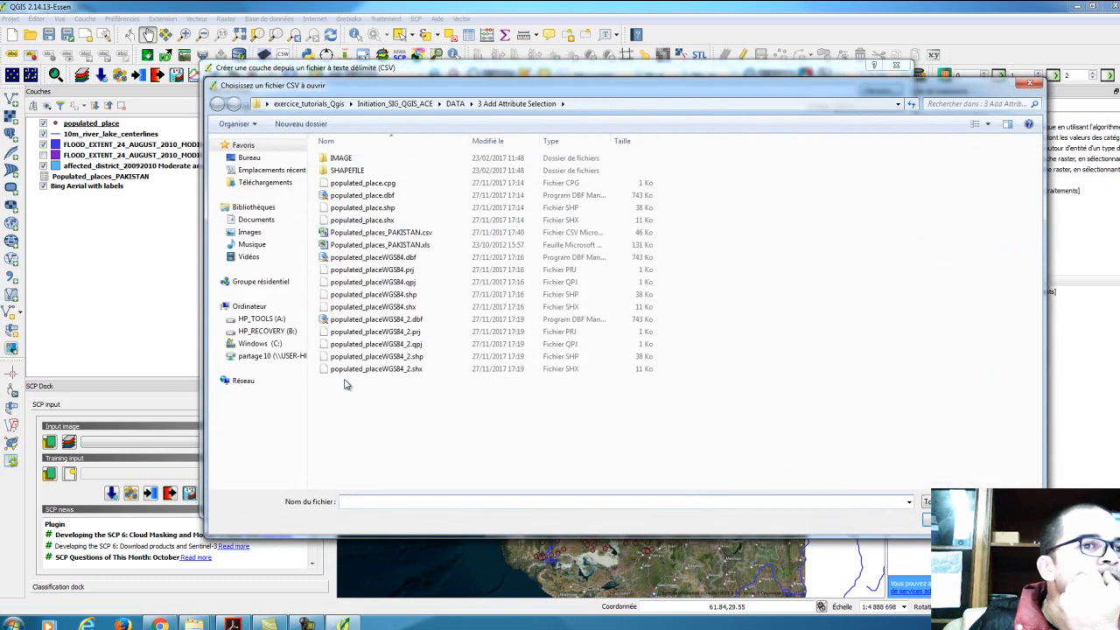
left_click(412, 233)
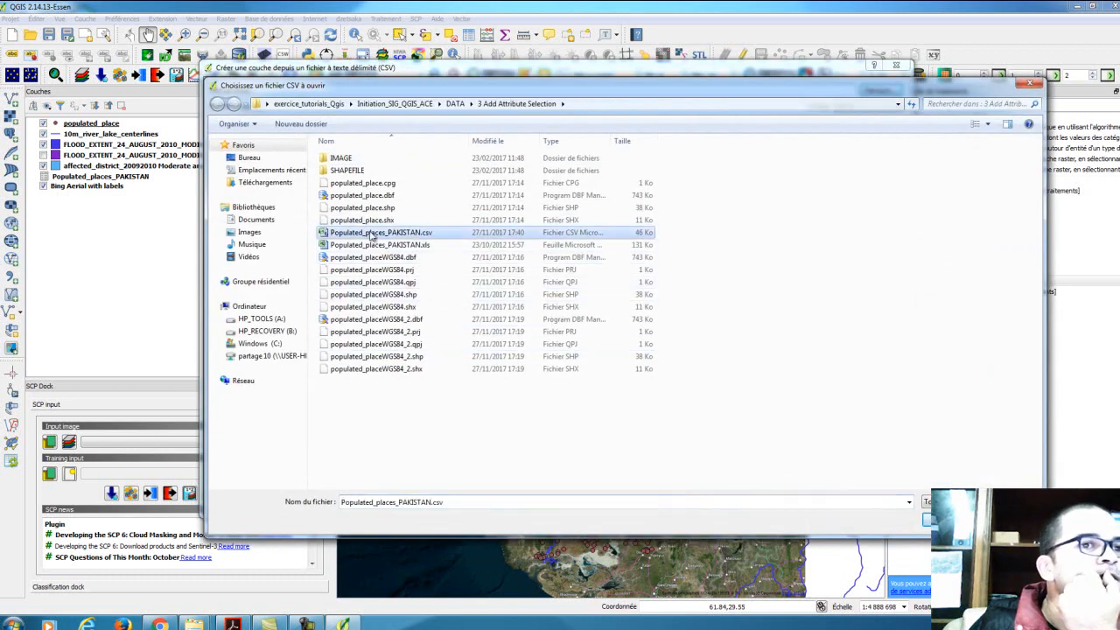
left_click(949, 520)
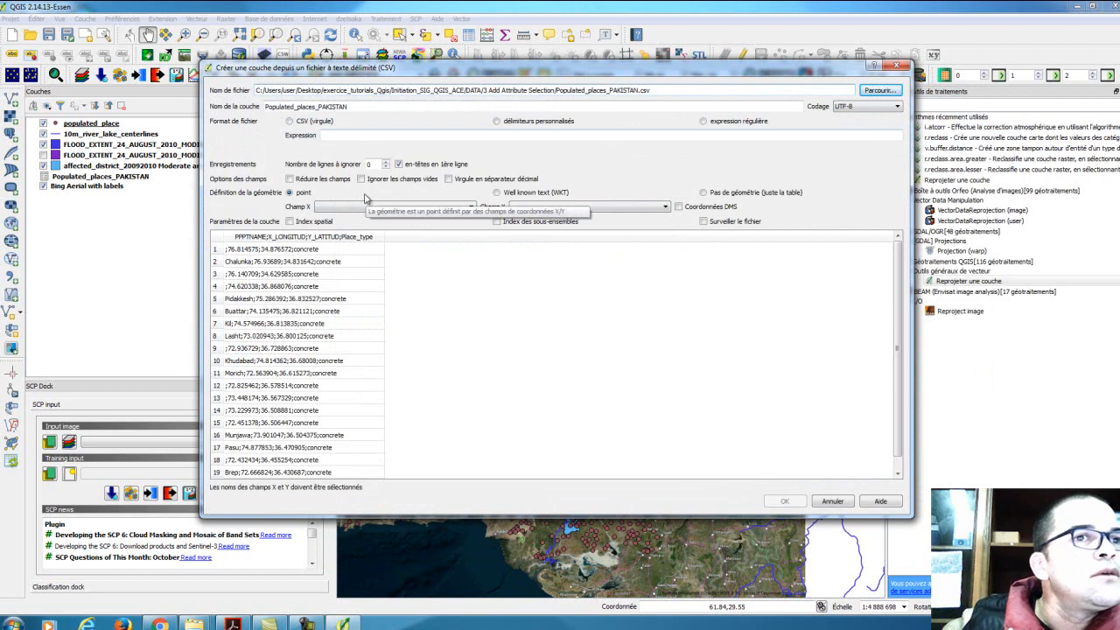
Split the CSV with custom delimiters, adding the semicolon to the tab, and assign X_LONGITUD as the X field.
left_click(548, 124)
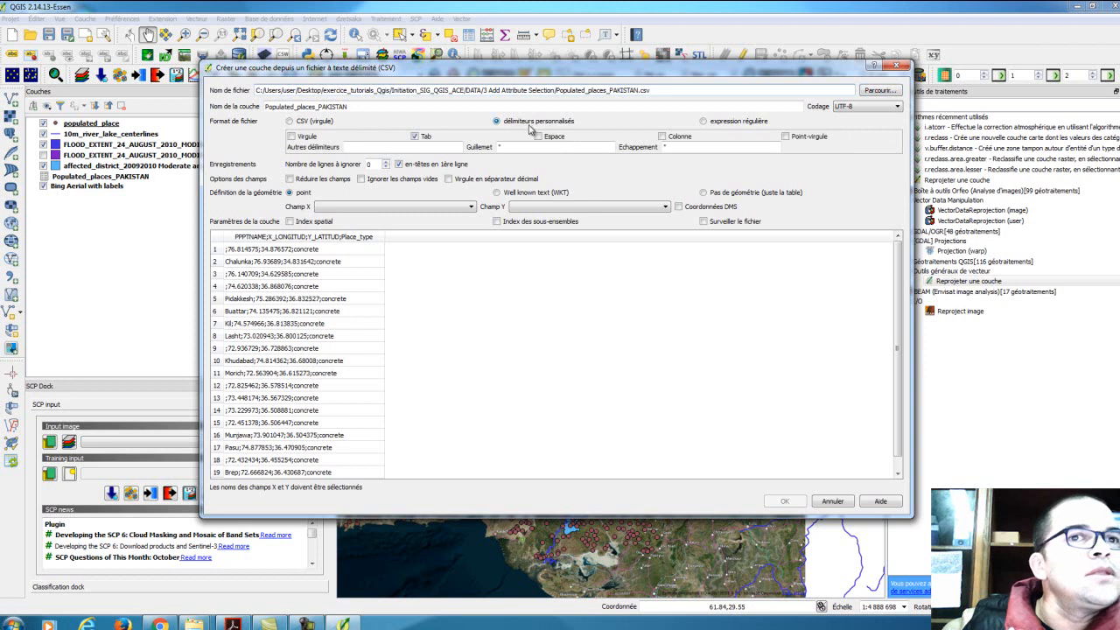
left_click(807, 140)
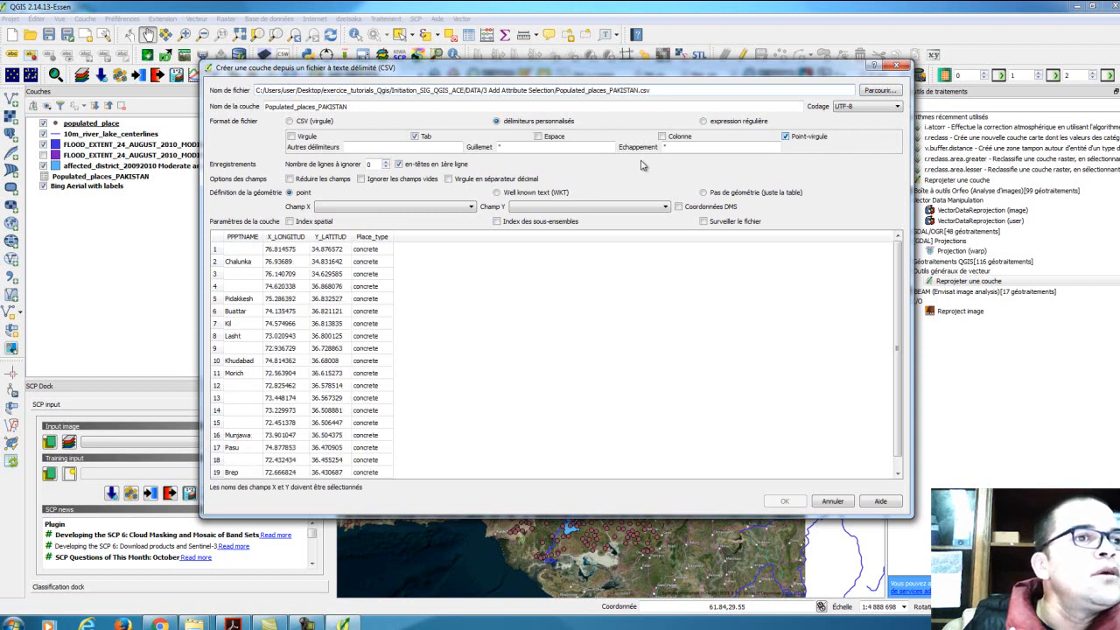
left_click(443, 207)
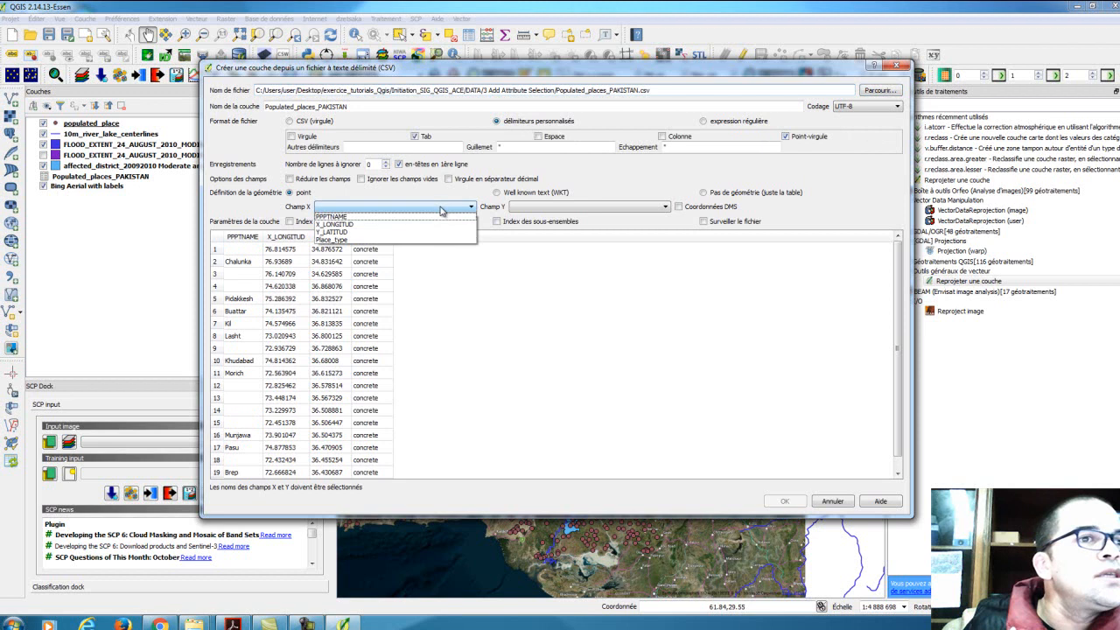
left_click(372, 227)
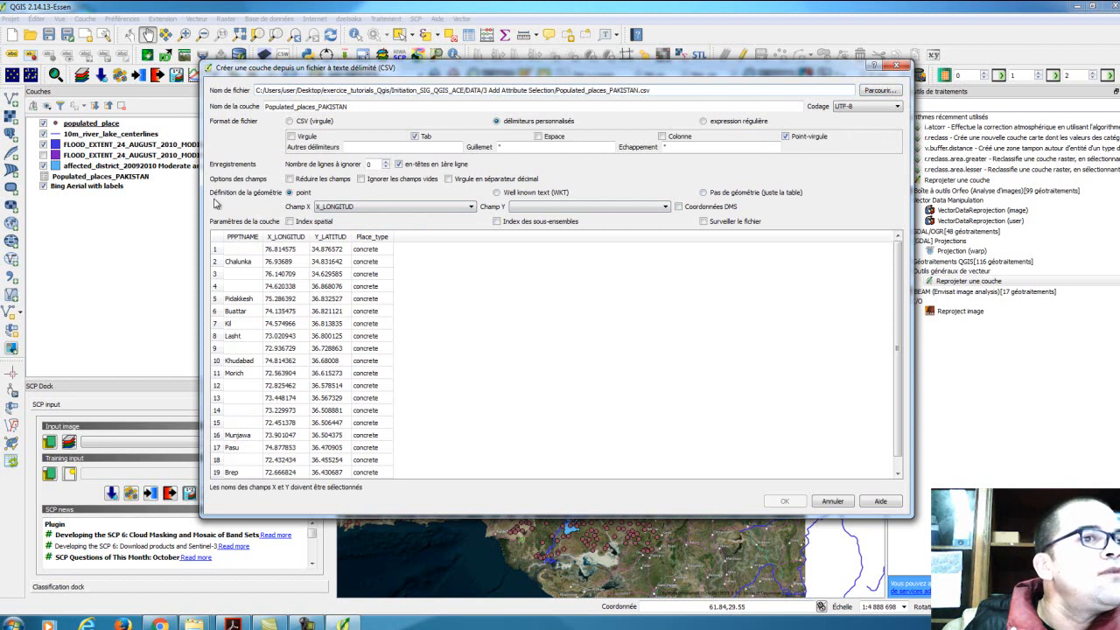
Keep point geometry with X_LONGITUD as the X field, assign Y_LATITUD as the Y field, and create the delimited text layer.
left_click(728, 194)
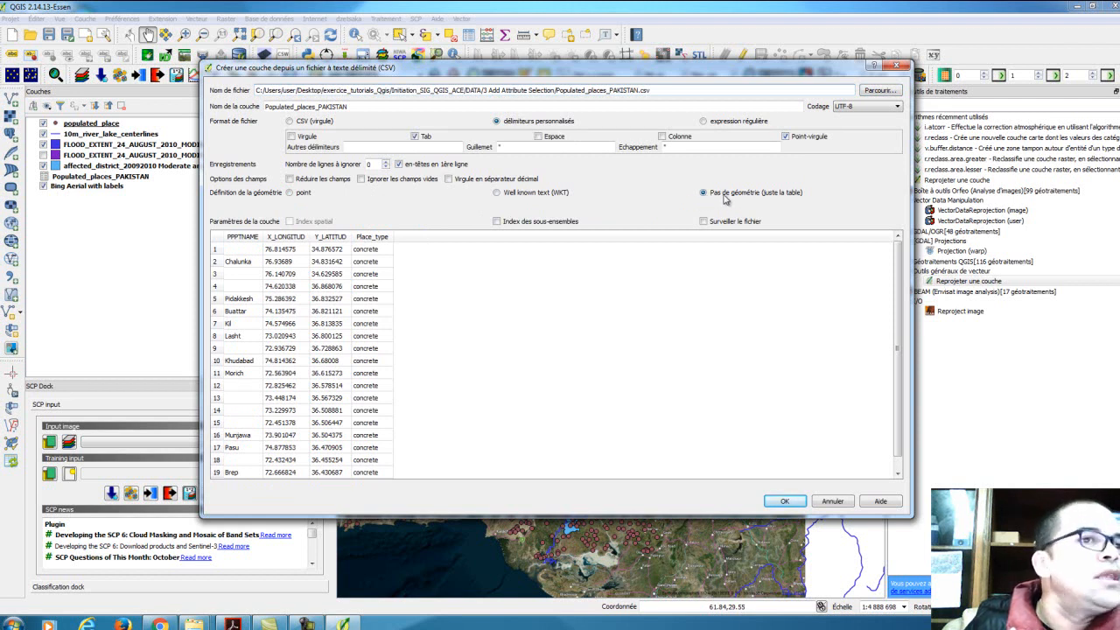
left_click(290, 193)
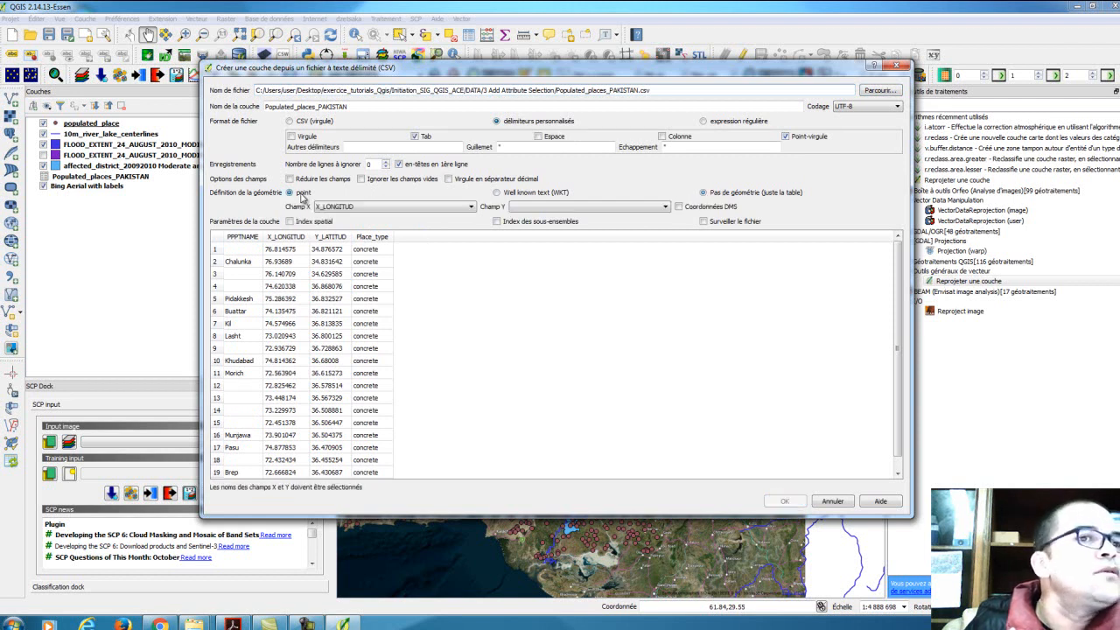
left_click(392, 207)
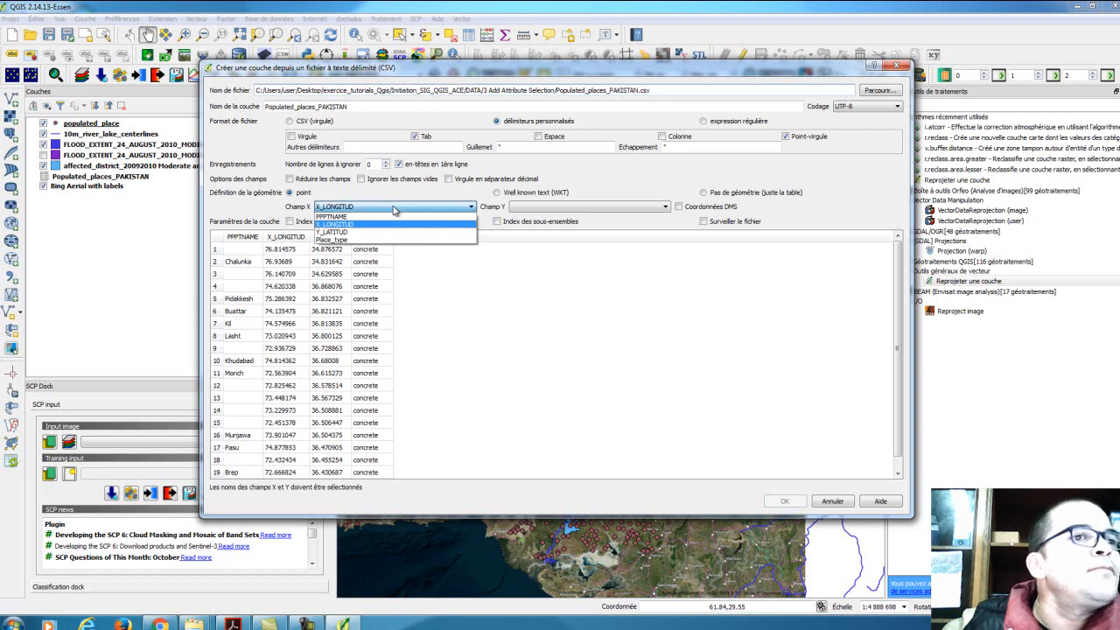
left_click(393, 209)
left_click(582, 209)
left_click(538, 231)
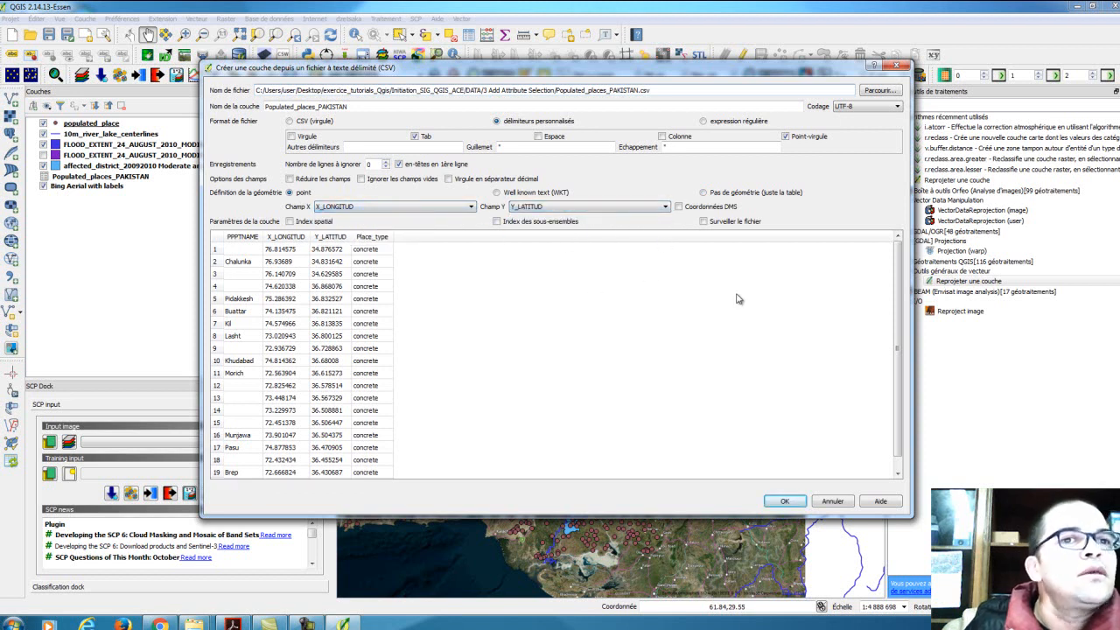
left_click(783, 502)
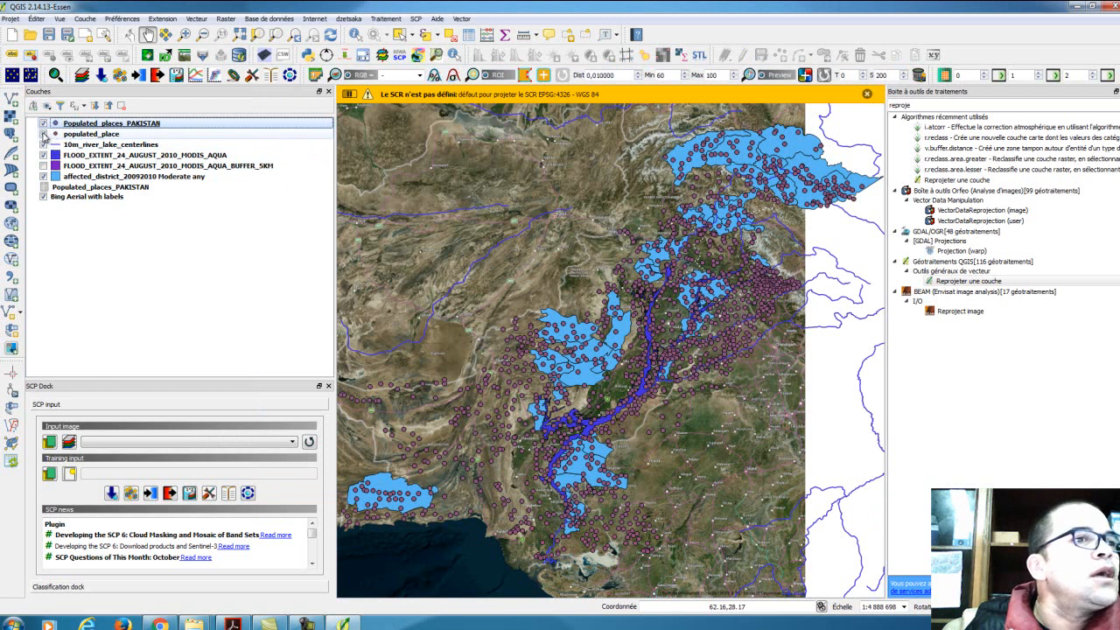
Toggle the visibility of the Populated_places_PAKISTAN point layer to check its points on the map.
left_click(43, 124)
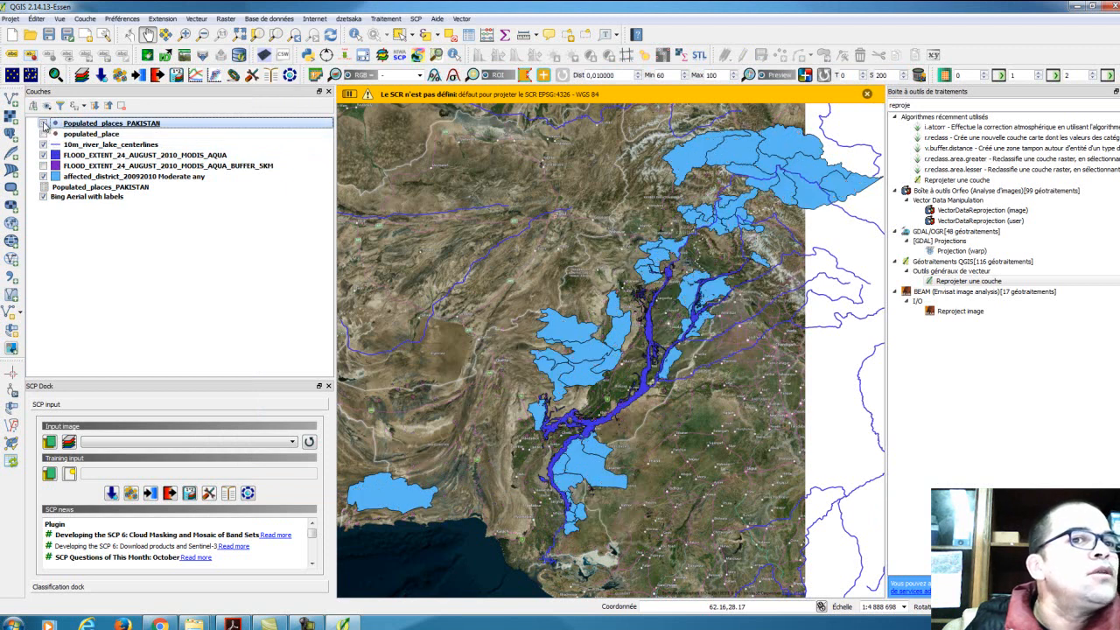
left_click(43, 123)
left_click(44, 123)
left_click(44, 123)
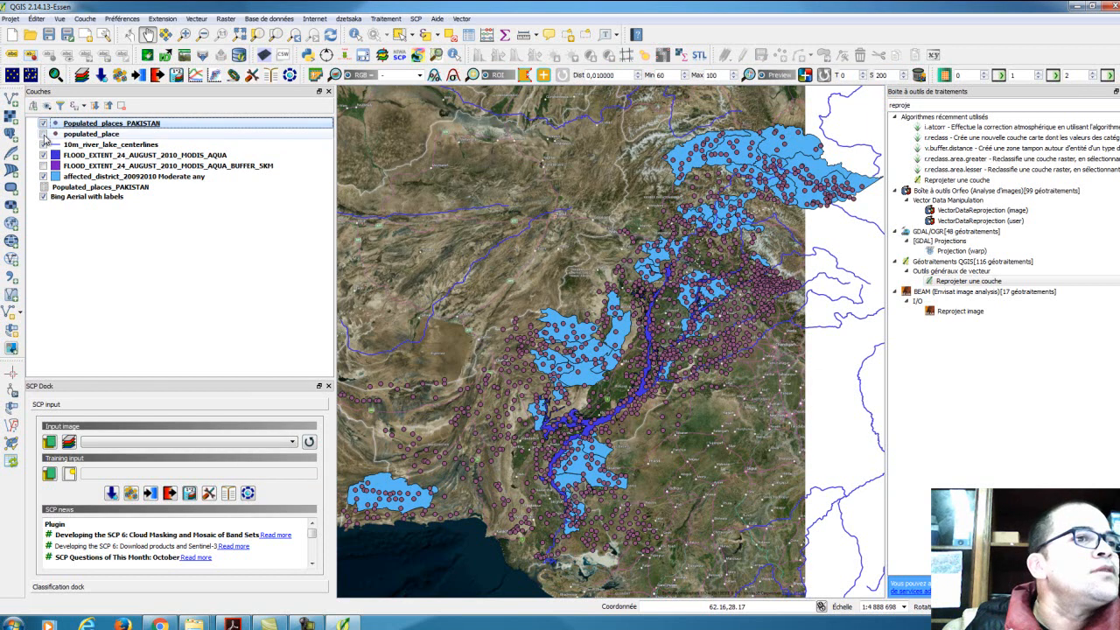
Start exporting the Populated_places_PAKISTAN point layer as an ESRI Shapefile and delete populated_placeWGS84_2.shp from the destination folder.
right_click(115, 124)
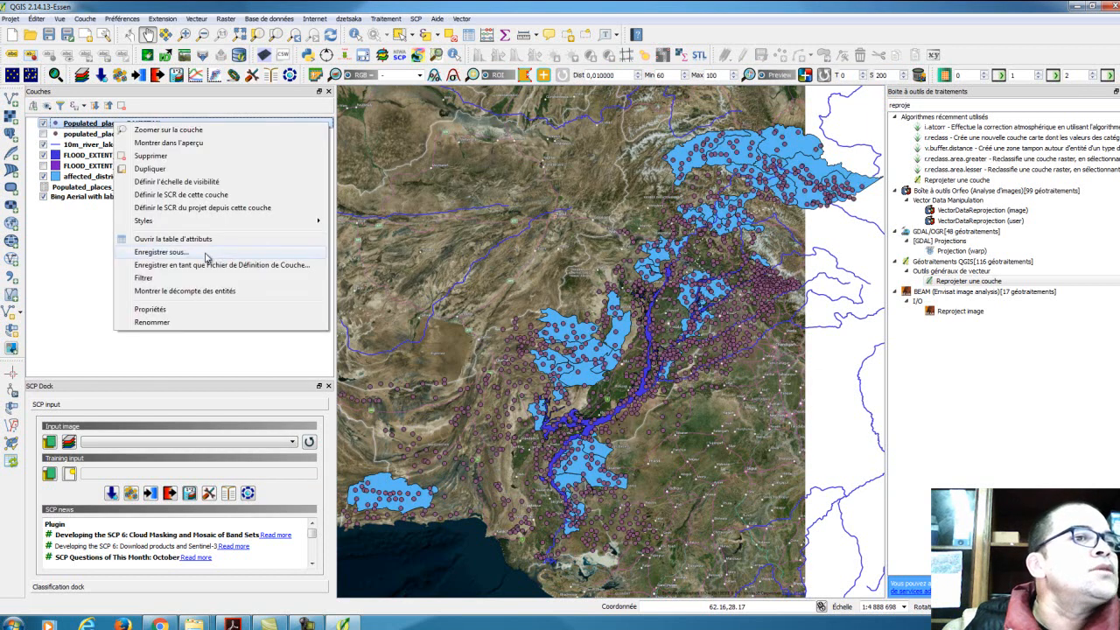
left_click(207, 253)
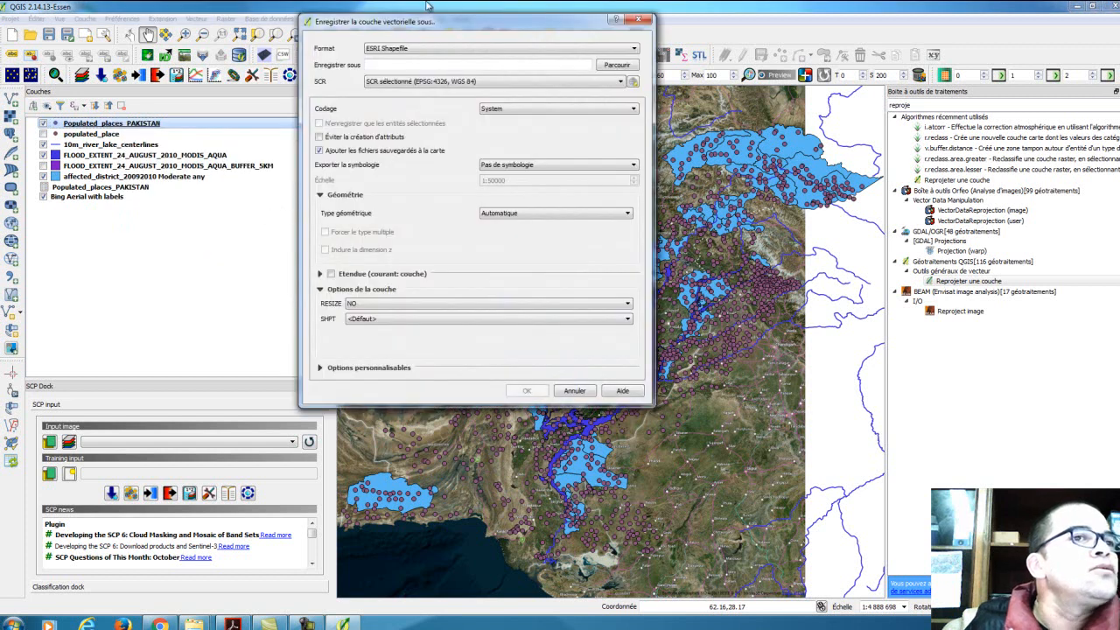
left_click_drag(401, 26, 428, 97)
left_click(641, 137)
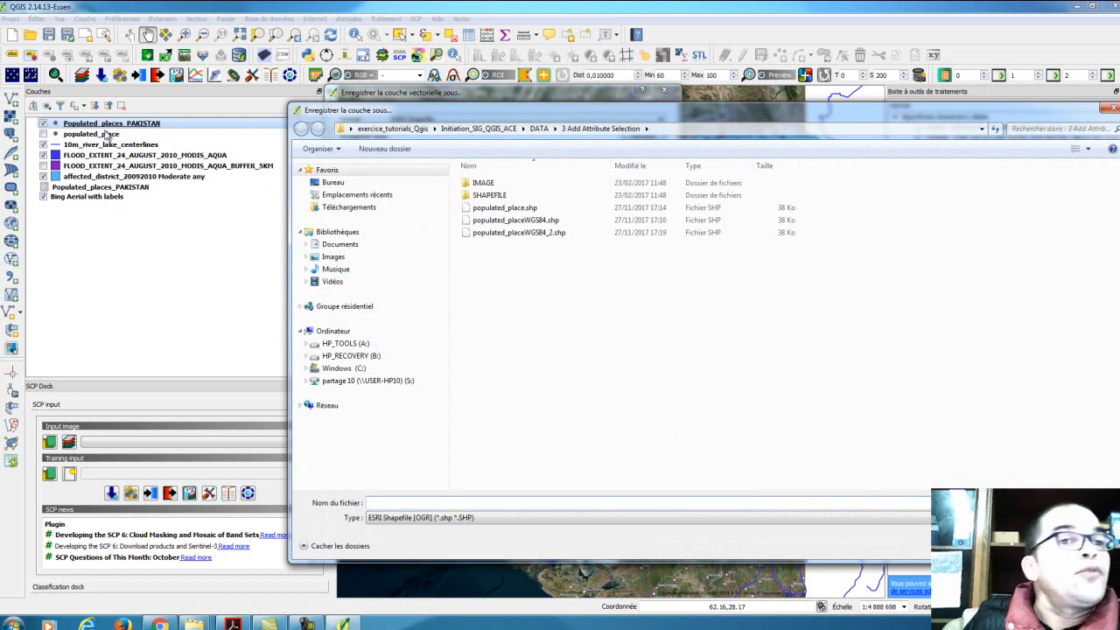
left_click(518, 232)
key("Delete")
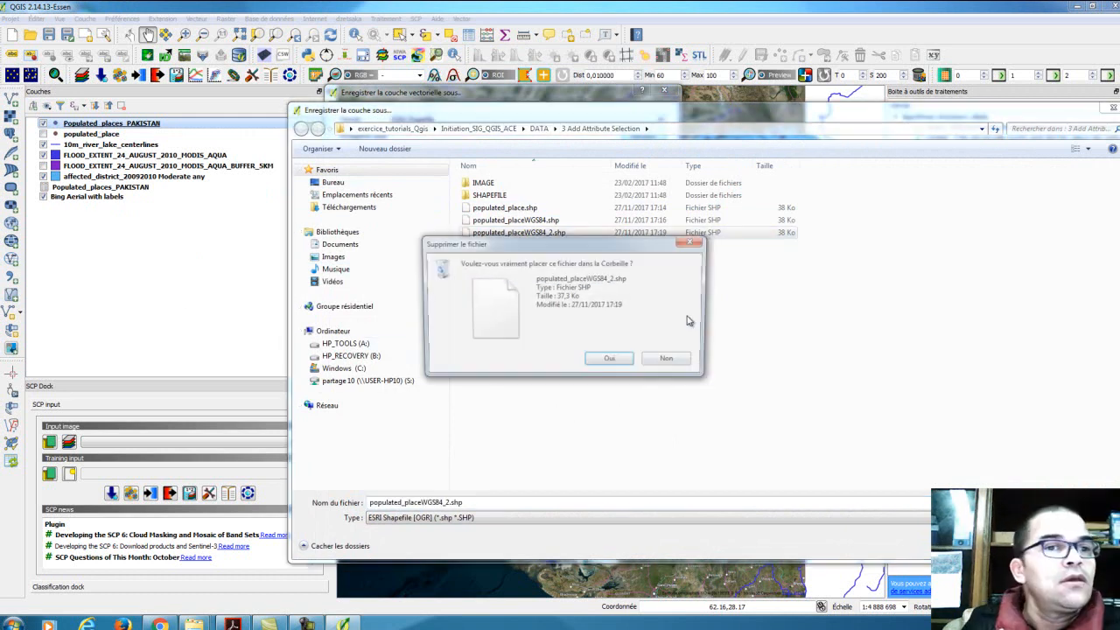
left_click(611, 361)
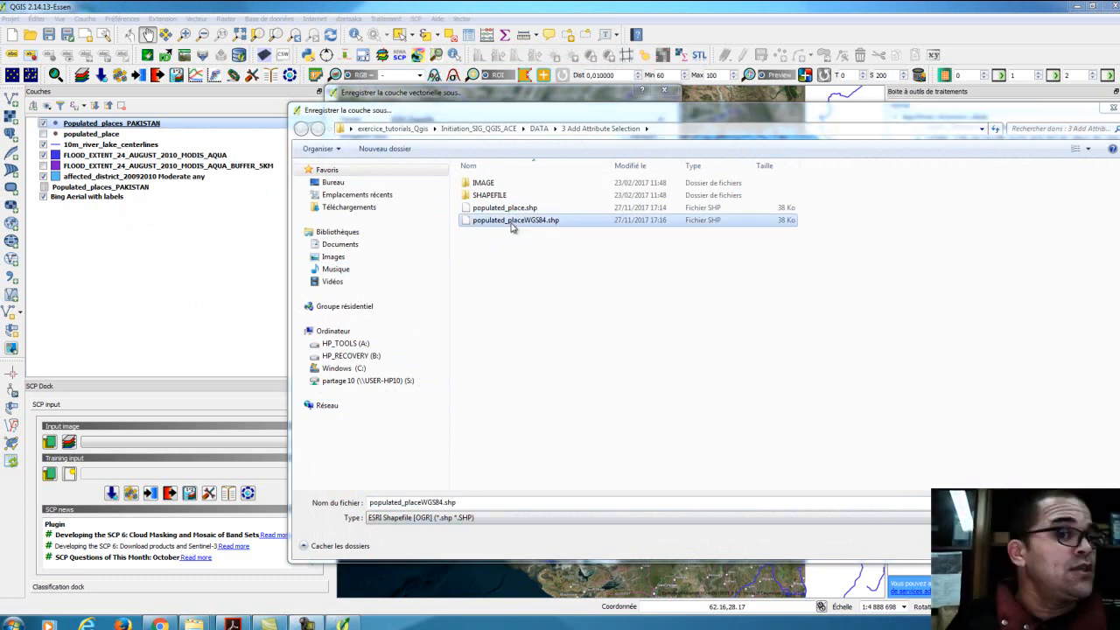
Name the output populated_place-csvtoshp.shp and export the layer in WGS 84 (EPSG:4326), adding it to the map.
left_click(513, 224)
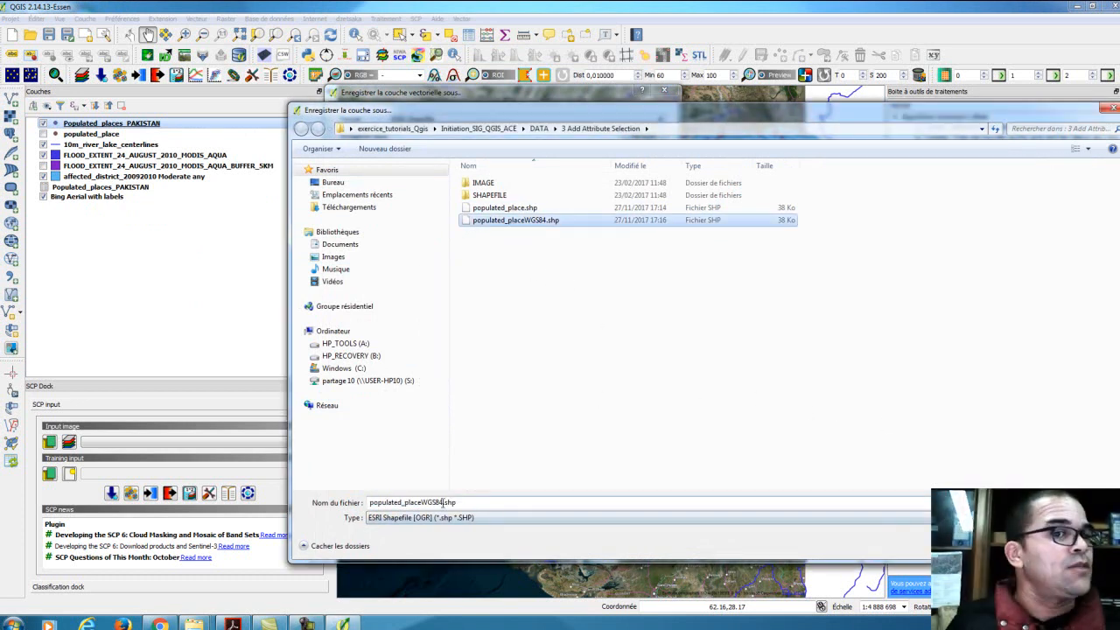
left_click(444, 503)
left_click_drag(441, 502, 430, 503)
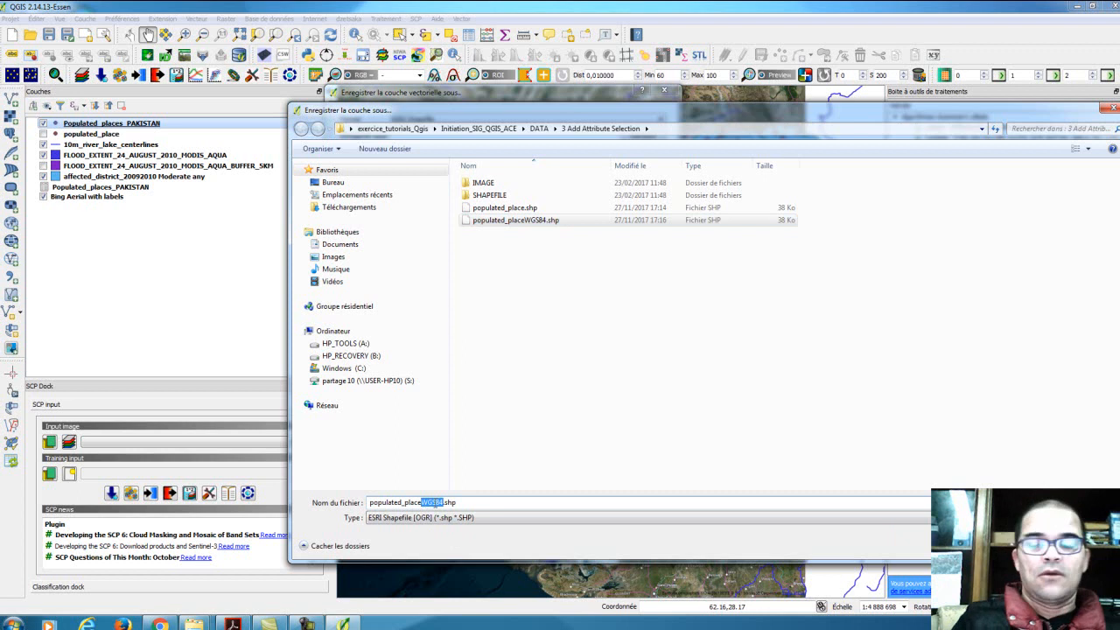
key("Delete")
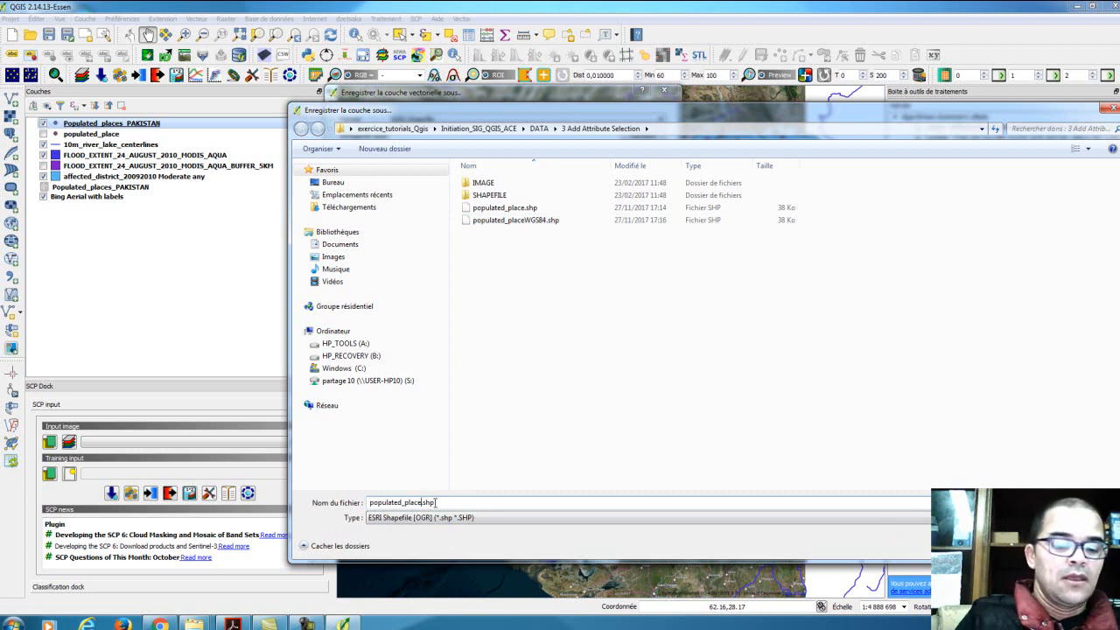
type("-co")
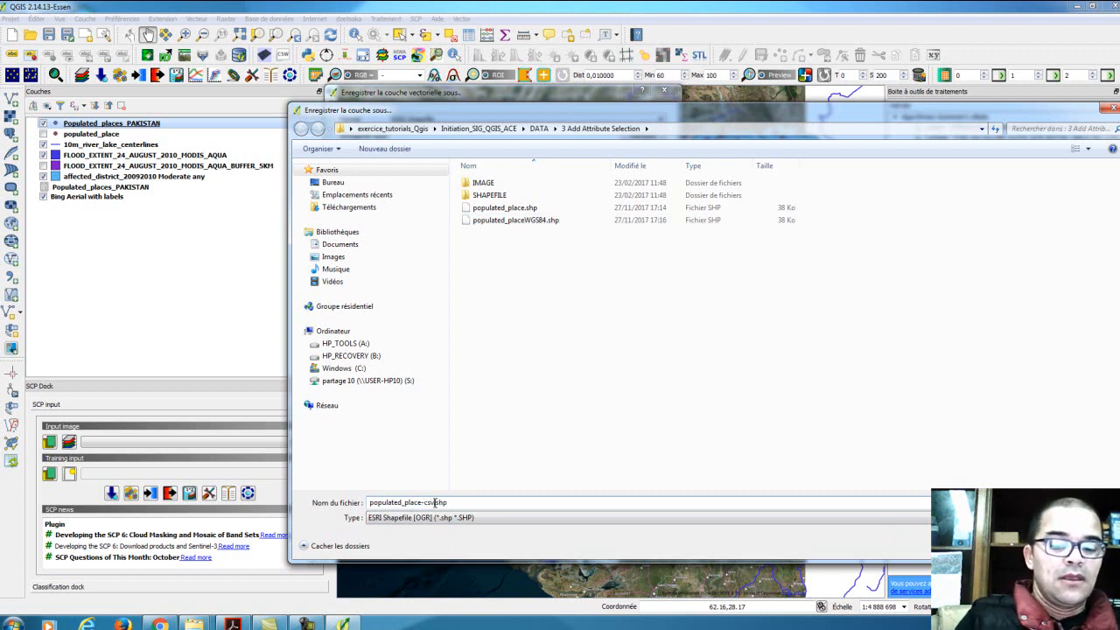
type("v")
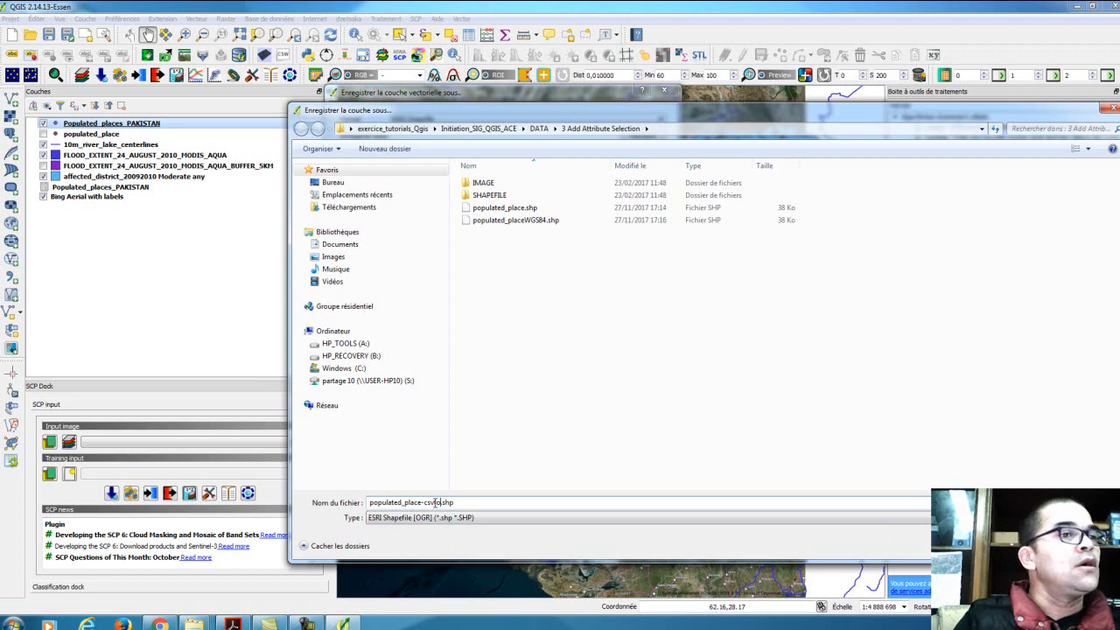
type("tos")
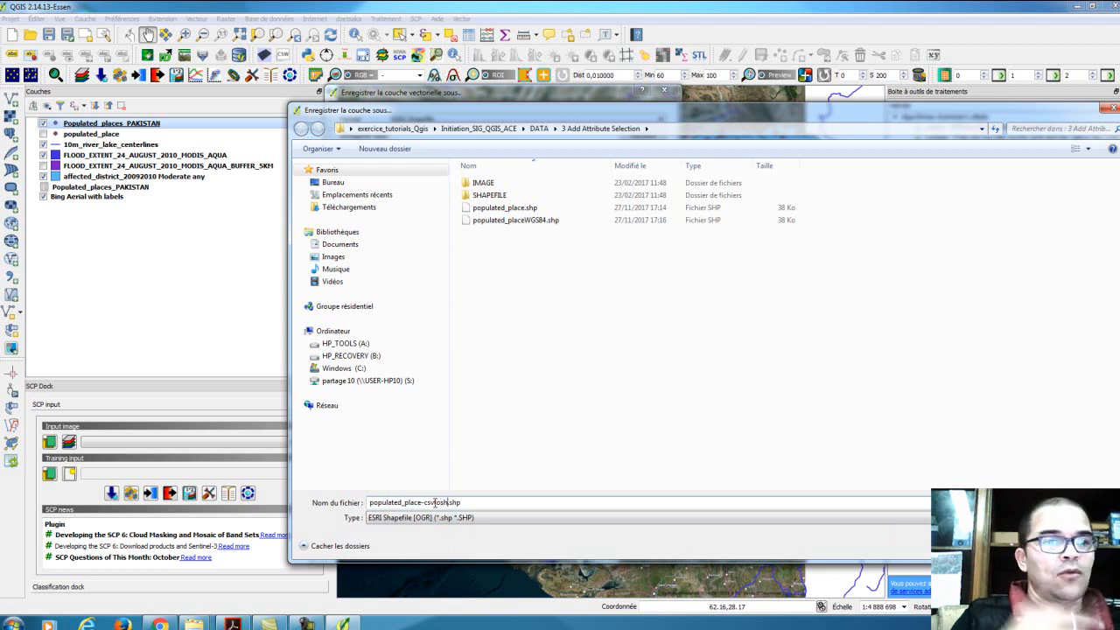
type("hp")
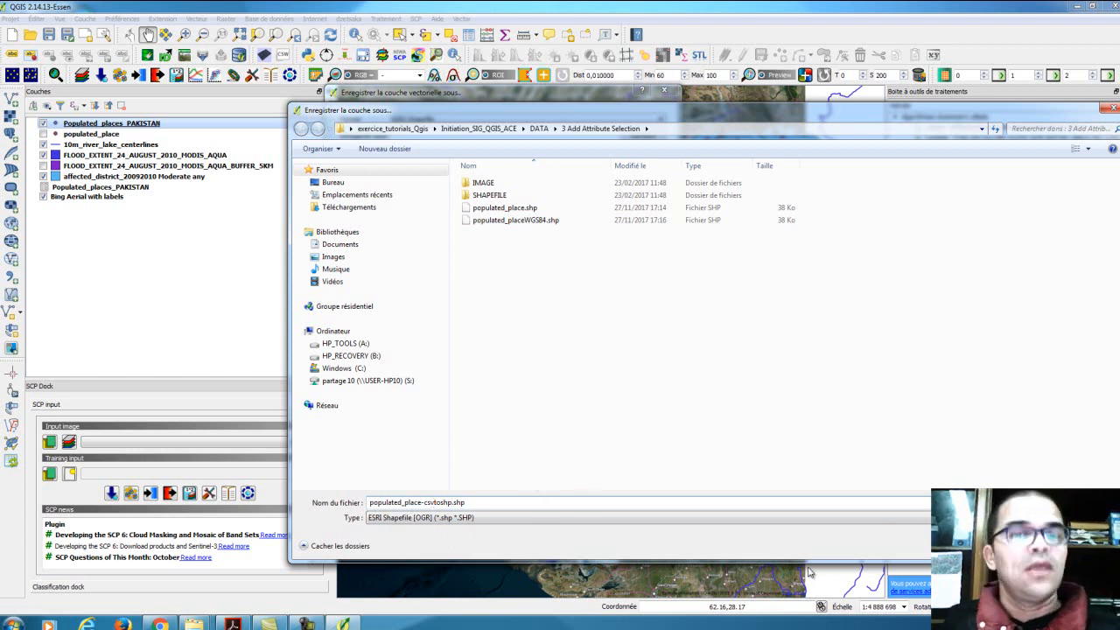
key("Return")
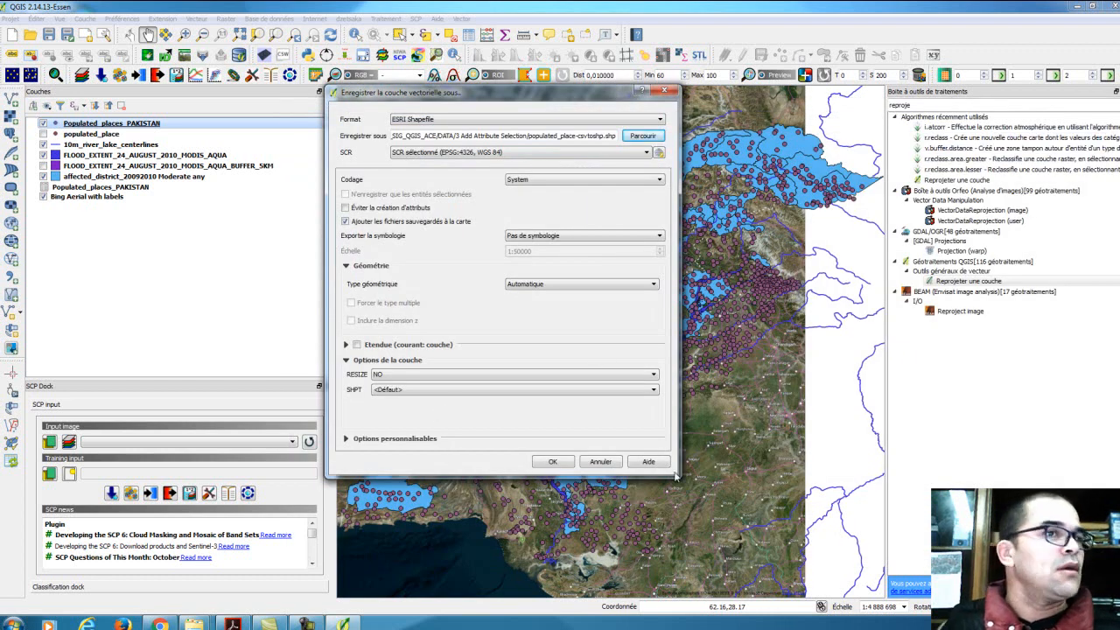
left_click(564, 461)
Toggle the populated_place-csvtoshp layer's visibility and inspect its general properties, including the source and coordinate reference system.
left_click(43, 124)
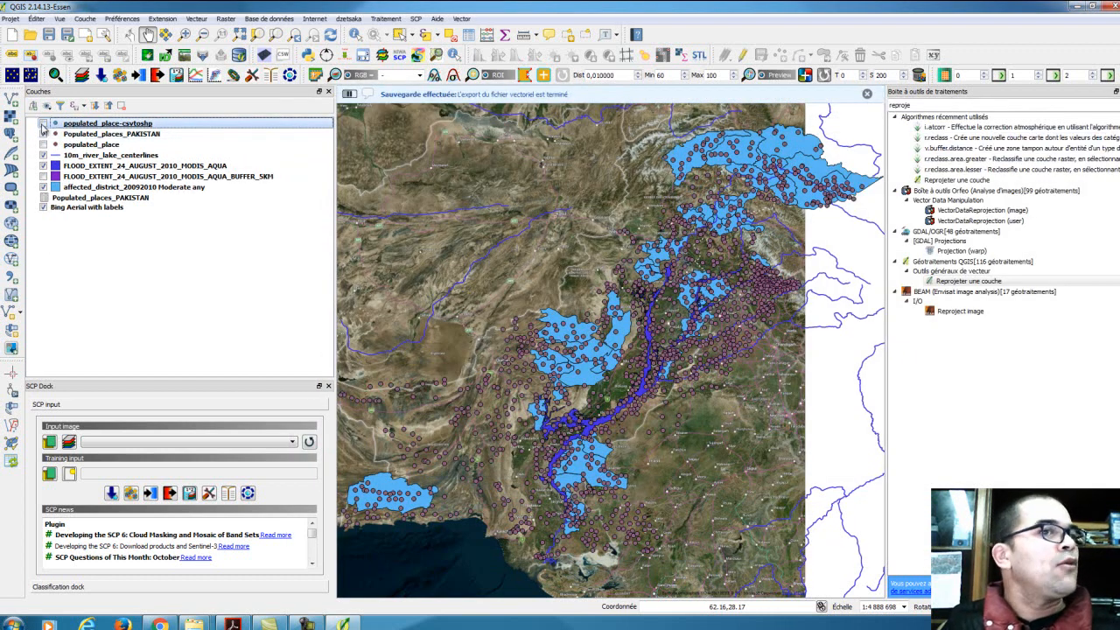
double_click(96, 124)
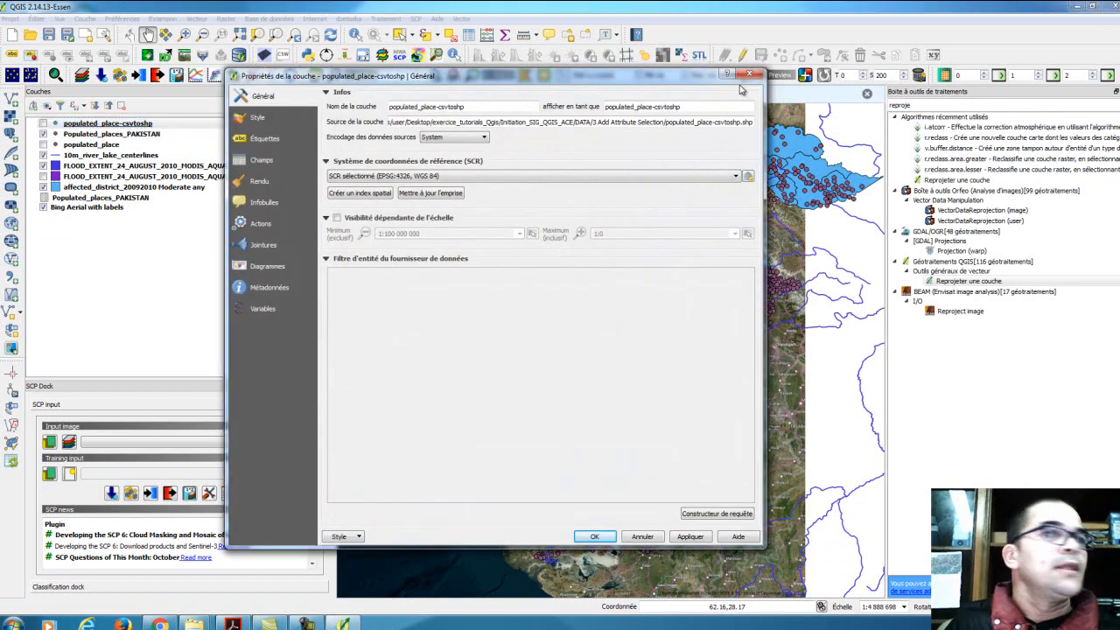
left_click(750, 74)
Remove the Populated_places_PAKISTAN delimited text point layer from the project.
left_click(77, 136)
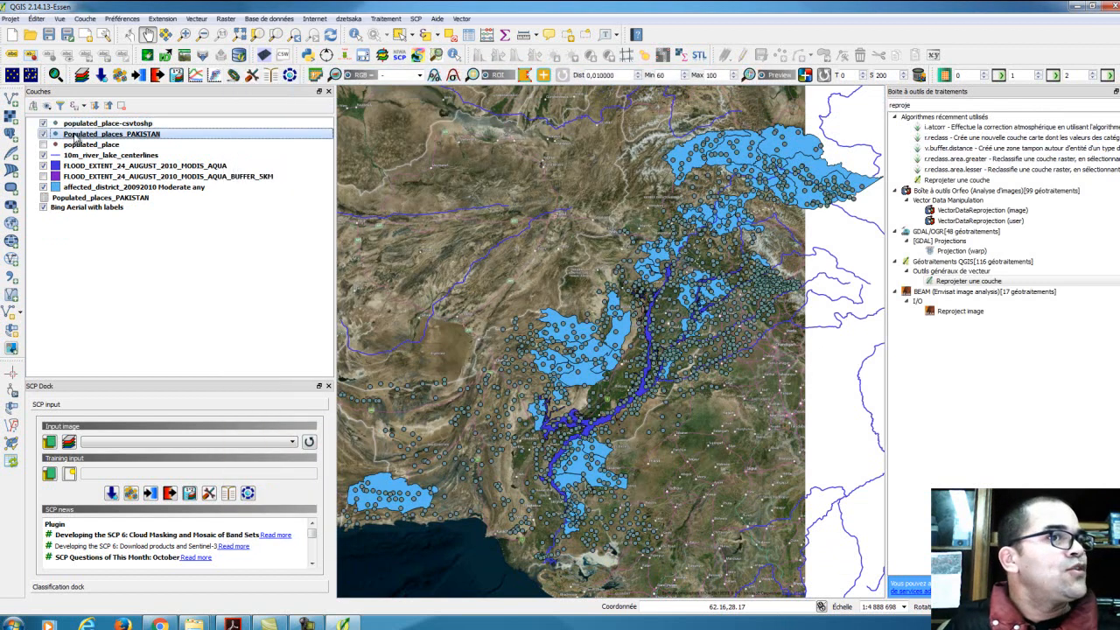
right_click(77, 138)
left_click(198, 162)
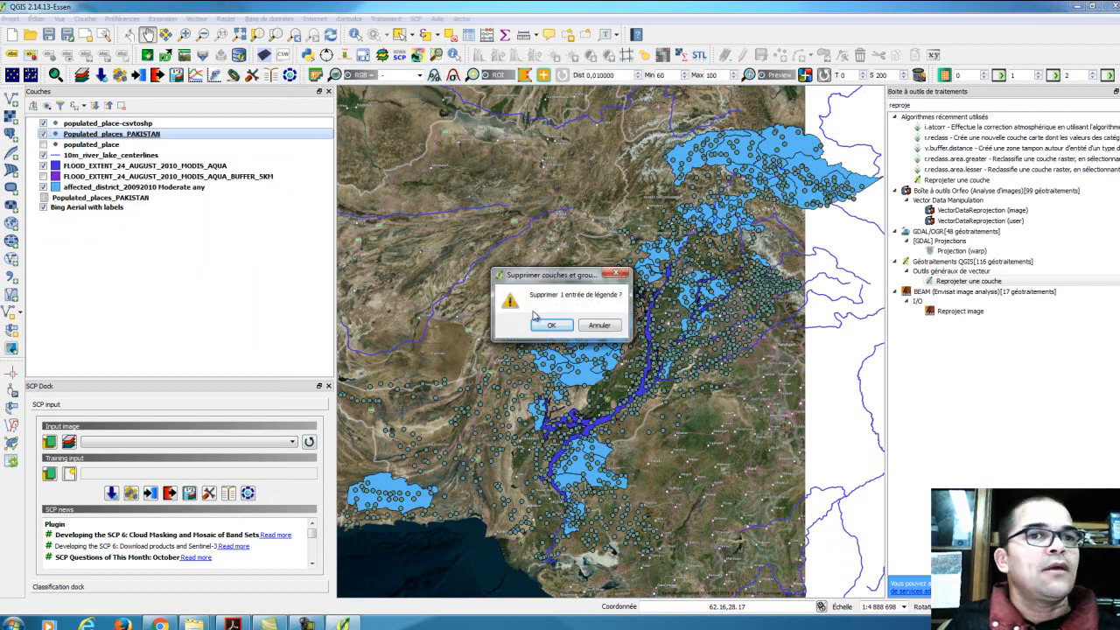
left_click(551, 324)
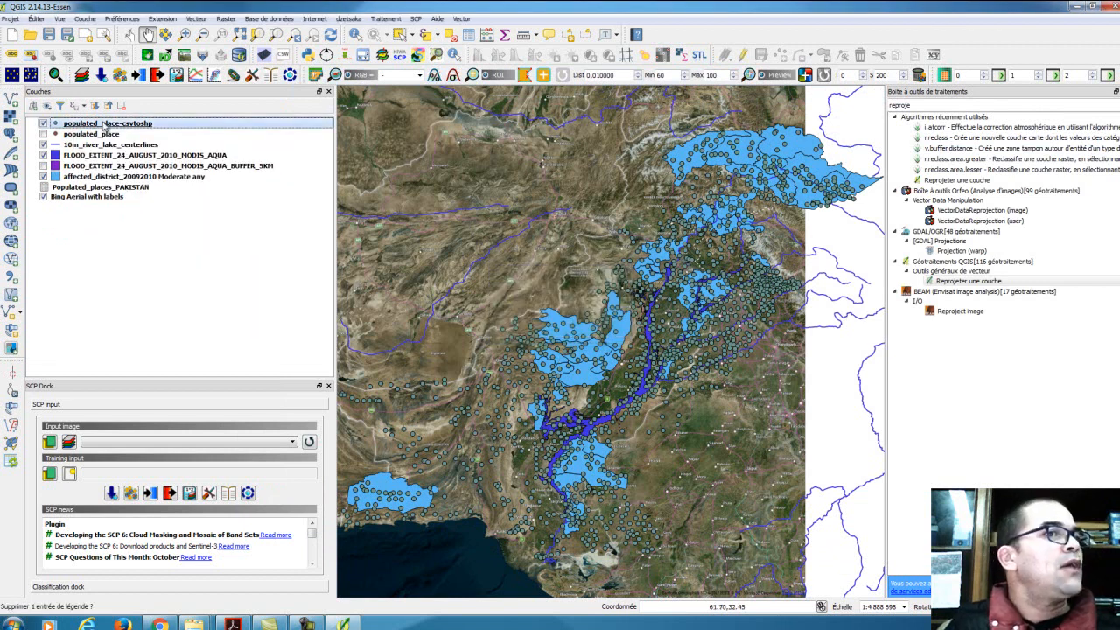
Show the populated_place layer and toggle populated_place-csvtoshp off and on to compare their points.
left_click(44, 134)
left_click(44, 124)
left_click(44, 124)
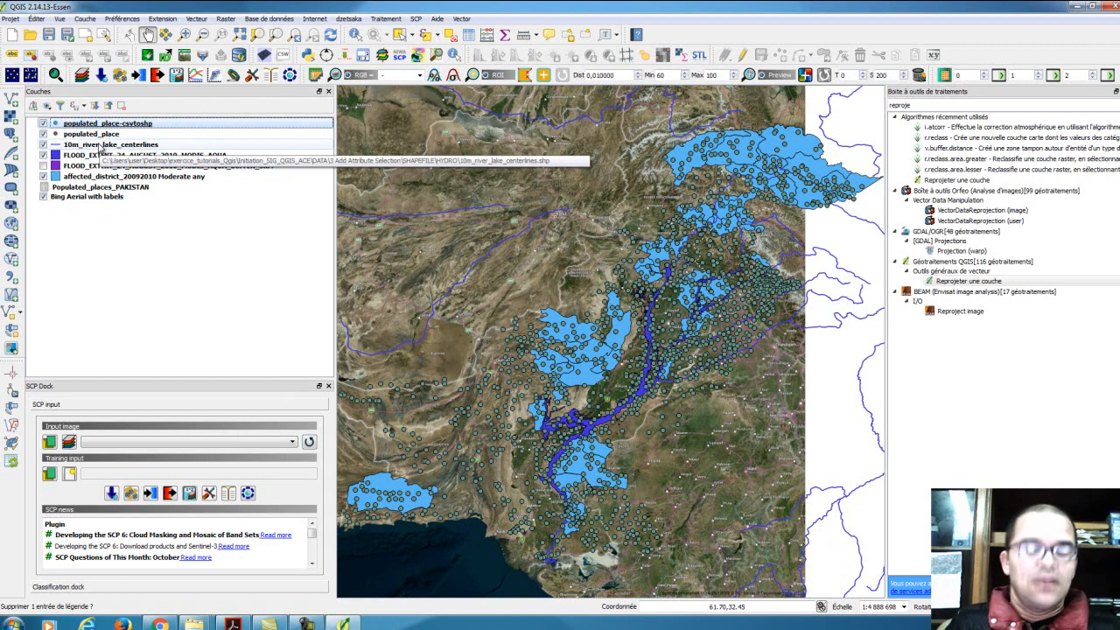